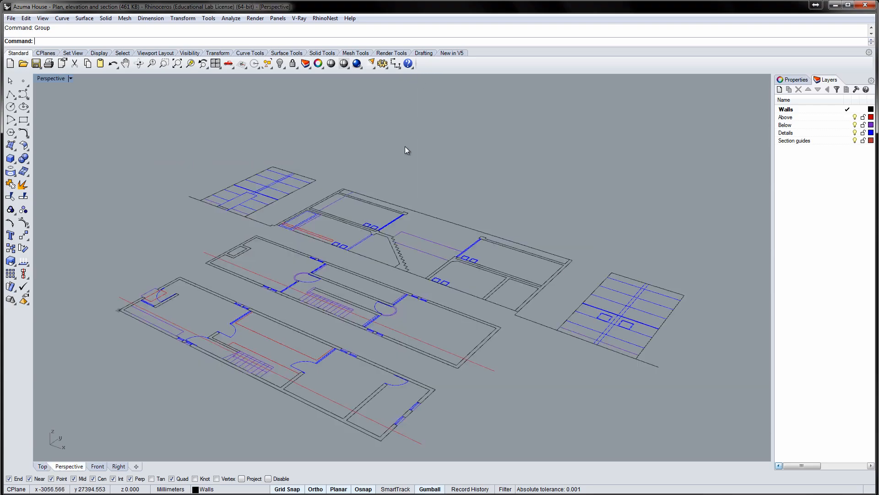
# Move the long section drawing from its floor-line wall corner to the matching outer corner of the ground floor plan
pyautogui.moveTo(360, 243); pyautogui.dragTo(357, 172, button='right')
pyautogui.click(461, 220)
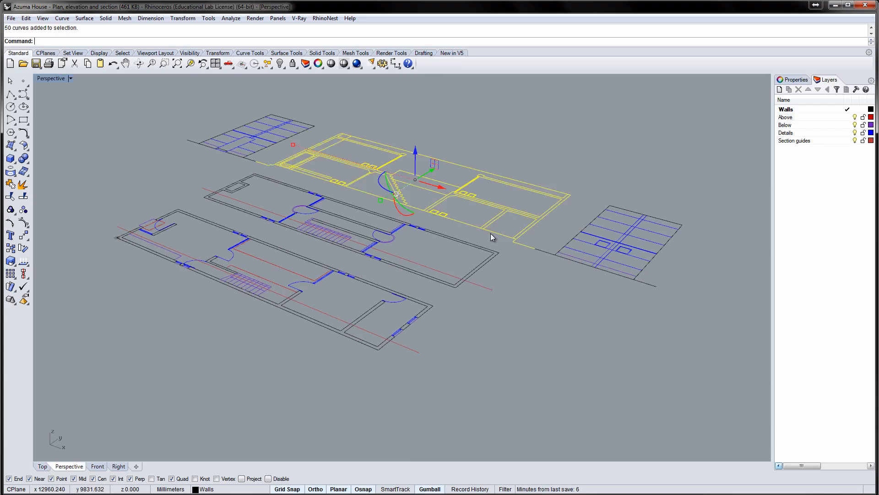
pyautogui.scroll(6, 491, 233)
pyautogui.write('m')
pyautogui.press('Return')
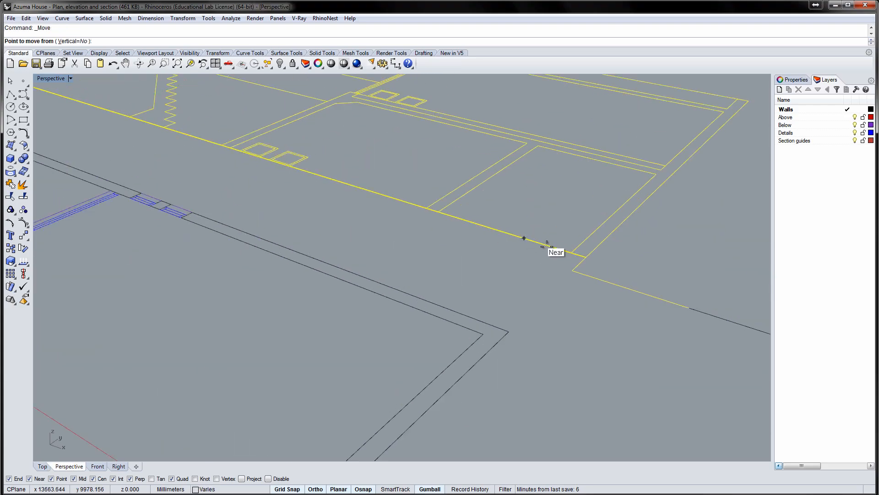
pyautogui.click(585, 256)
pyautogui.scroll(-5, 585, 252)
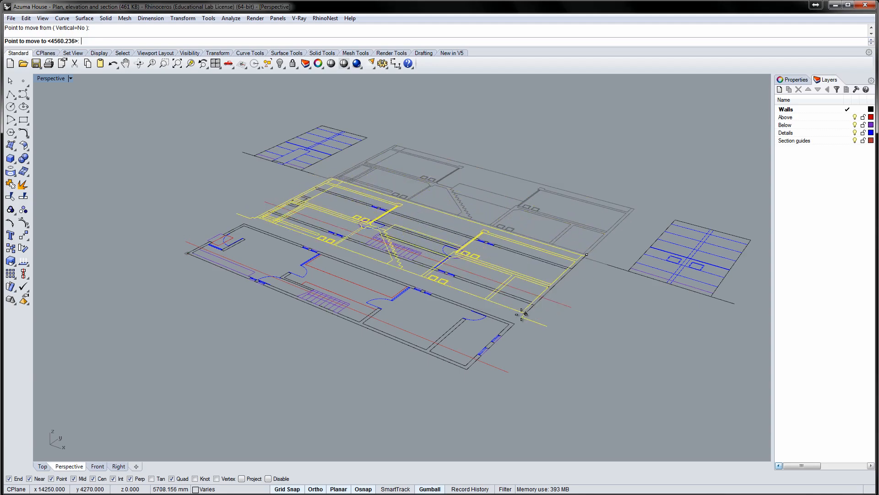
pyautogui.scroll(5, 514, 323)
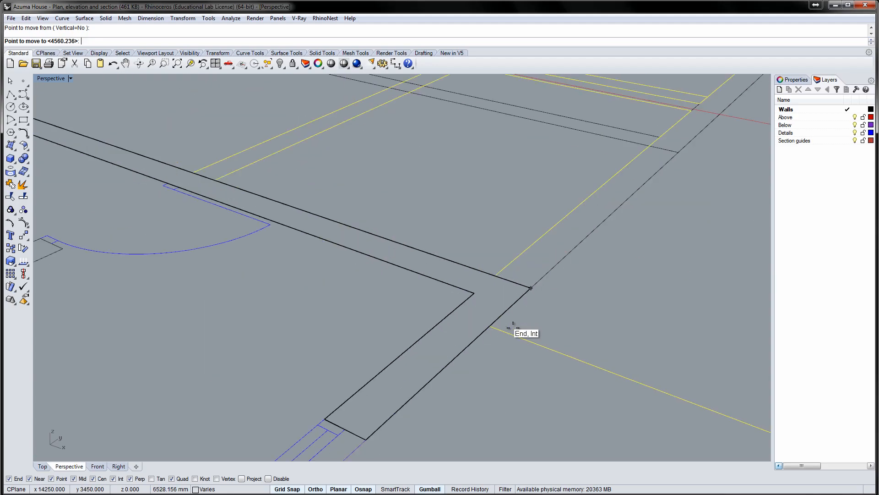
pyautogui.click(530, 288)
pyautogui.scroll(-6, 516, 276)
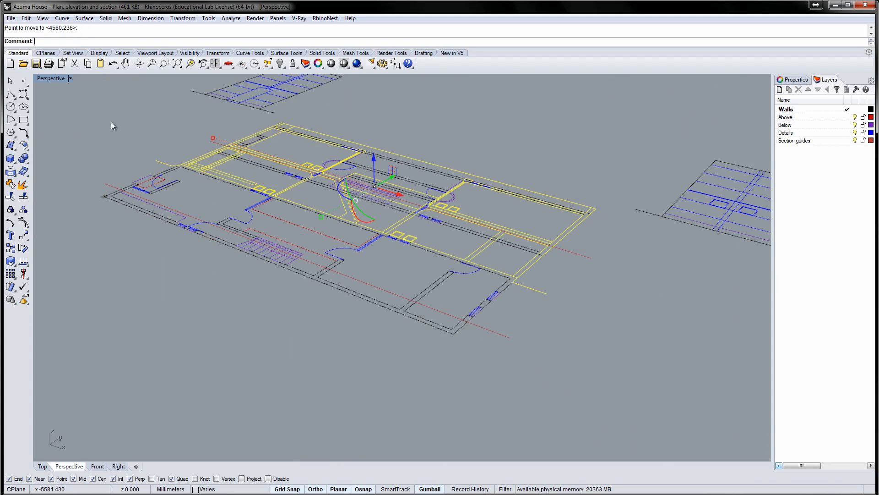
# Rotate the section 90 degrees upright about its base endpoint in the Right view
pyautogui.hotkey('ctrl', 'm')
pyautogui.moveTo(501, 347); pyautogui.dragTo(561, 358, button='right')
pyautogui.write('Rotate')
pyautogui.press('Return')
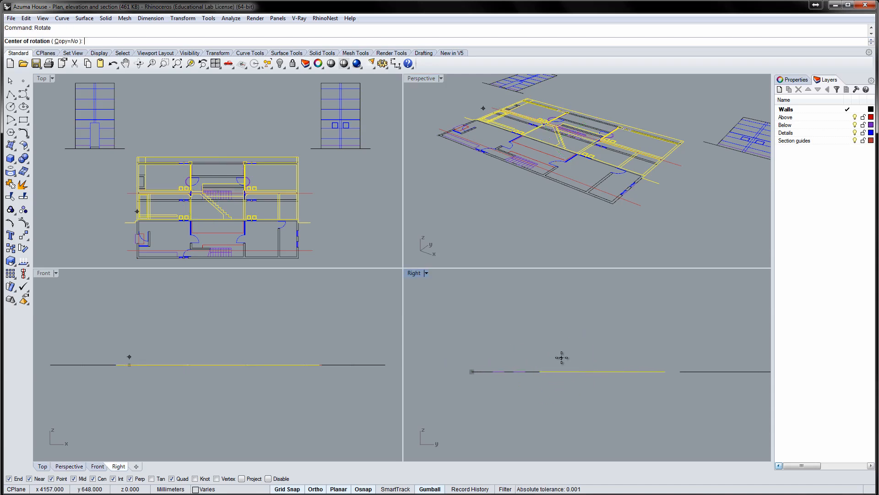
pyautogui.click(540, 371)
pyautogui.click(663, 371)
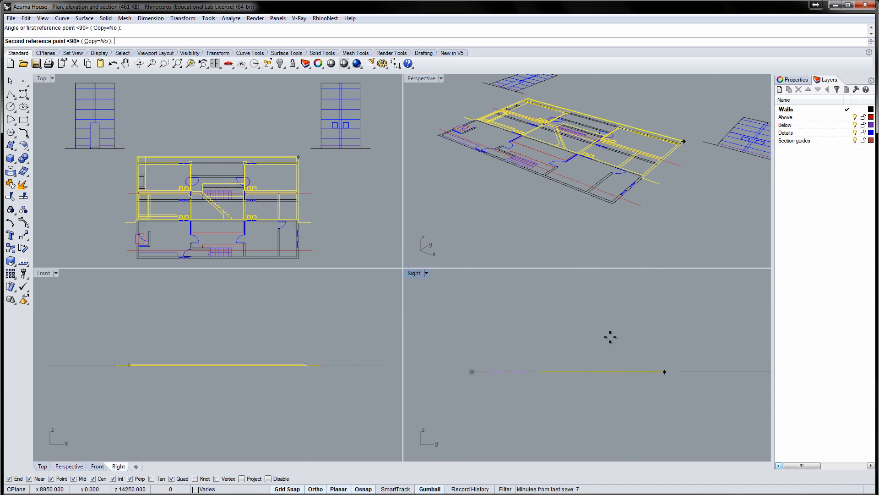
pyautogui.click(556, 328)
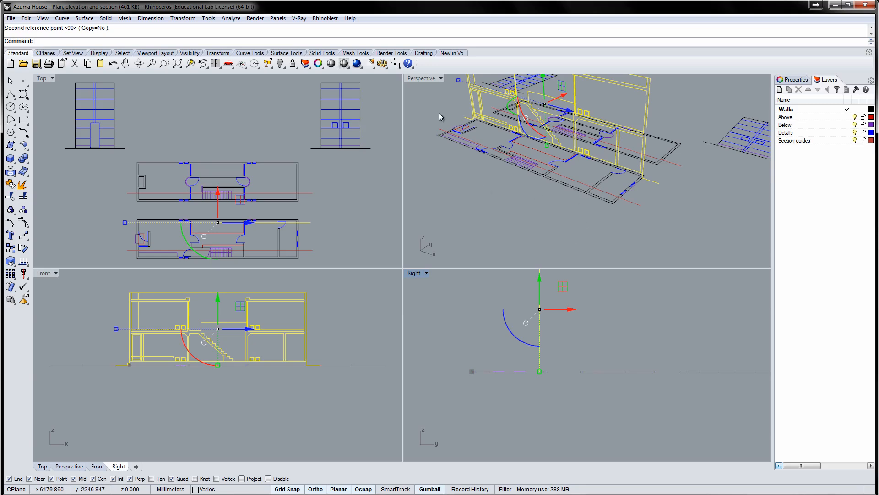
# Move the upright section so its floor-line wall corner snaps to the outer corner of the ground floor plan
pyautogui.doubleClick(422, 79)
pyautogui.scroll(6, 520, 277)
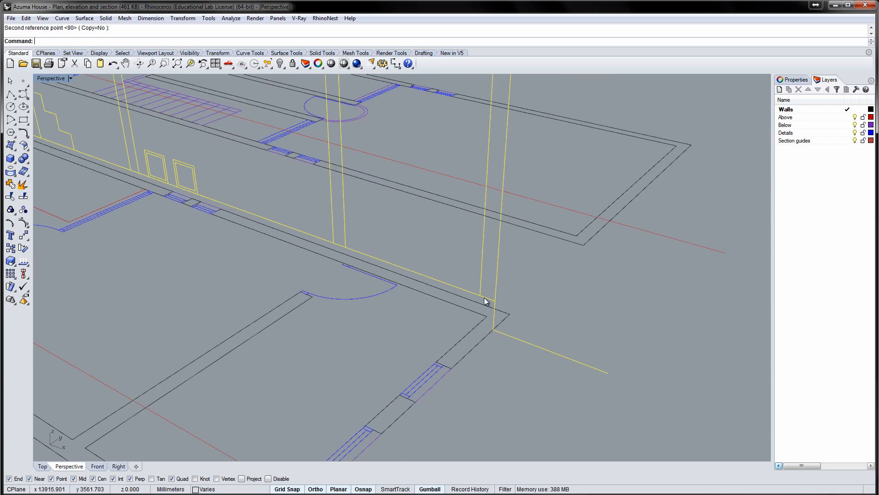
pyautogui.moveTo(495, 300); pyautogui.dragTo(509, 314)
pyautogui.press('Escape')
# Move the upper floor plan by its outer corner onto the section's wall at upper floor level
pyautogui.click(592, 235)
pyautogui.scroll(-3, 592, 236)
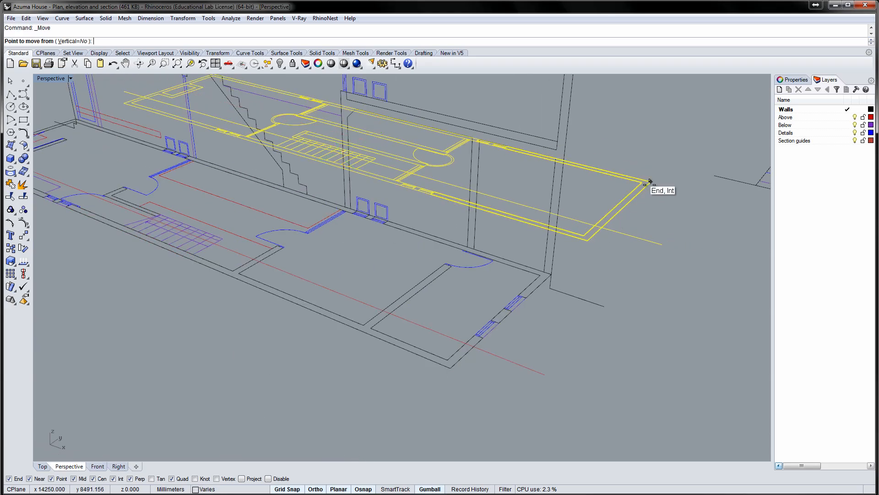
pyautogui.moveTo(651, 182); pyautogui.dragTo(556, 140)
pyautogui.click(557, 140)
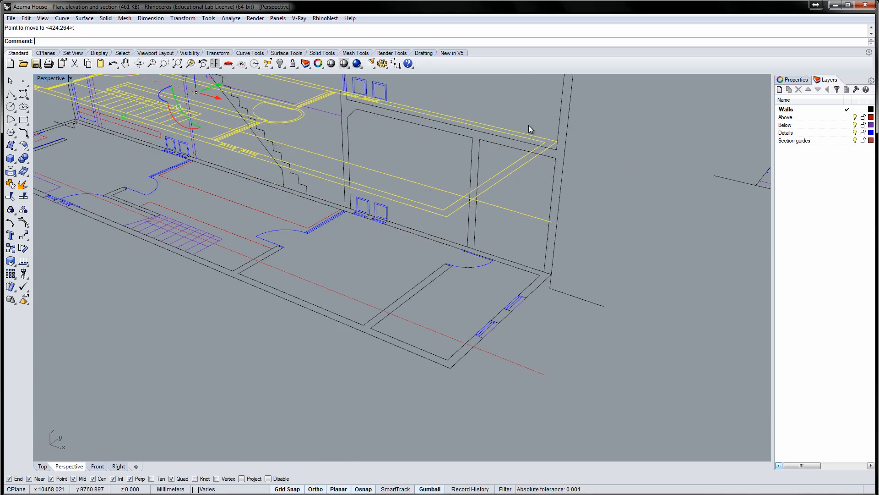
# Move the upper floor plan again so its window opening snaps to the corner of the matching window in the section
pyautogui.keyDown('shift'); pyautogui.moveTo(530, 127); pyautogui.dragTo(501, 216, button='right'); pyautogui.keyUp('shift')
pyautogui.scroll(12, 346, 192)
pyautogui.rightClick(352, 195)
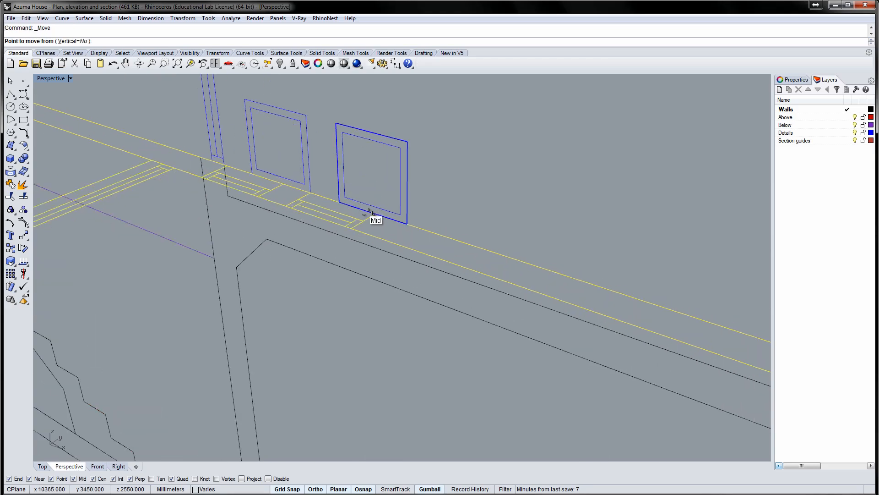
pyautogui.click(375, 213)
pyautogui.click(407, 224)
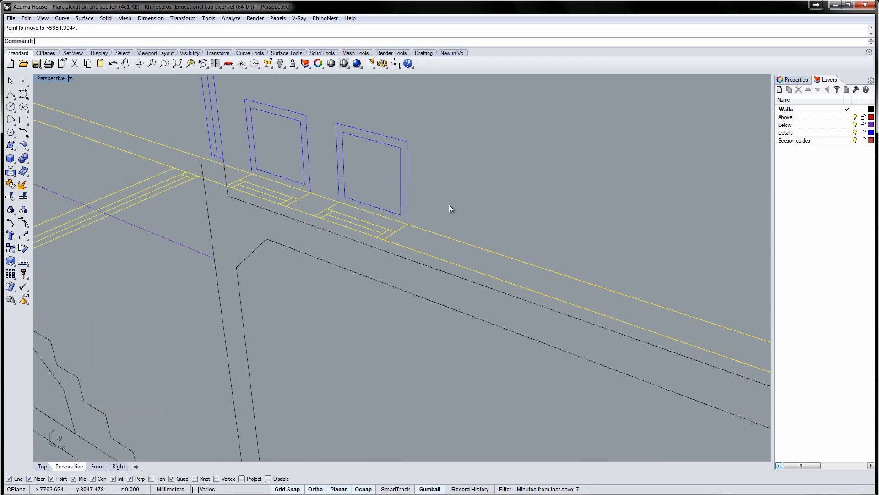
pyautogui.click(449, 204)
# Rotate the flat elevation with the two square windows 90 degrees so it stands upright
pyautogui.moveTo(363, 221); pyautogui.dragTo(407, 270, button='right')
pyautogui.scroll(-10, 371, 221)
pyautogui.scroll(-2, 367, 219)
pyautogui.click(609, 302)
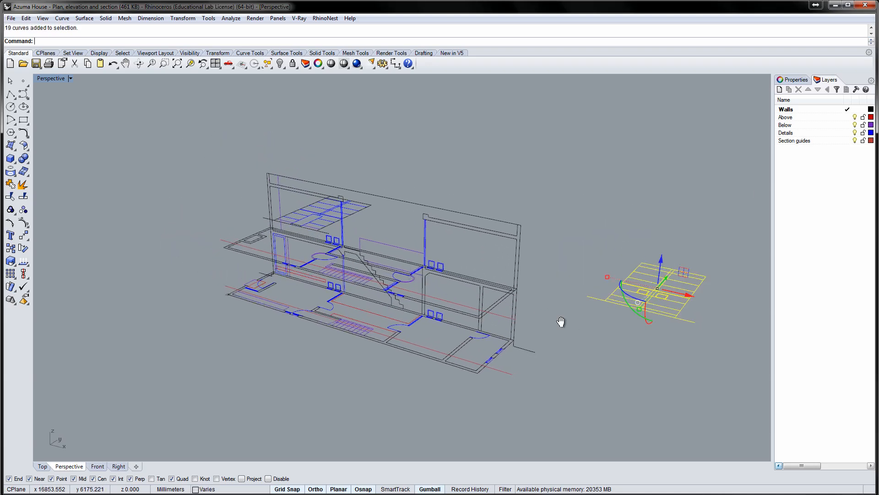
pyautogui.moveTo(559, 320); pyautogui.dragTo(518, 300, button='right')
pyautogui.write('zs')
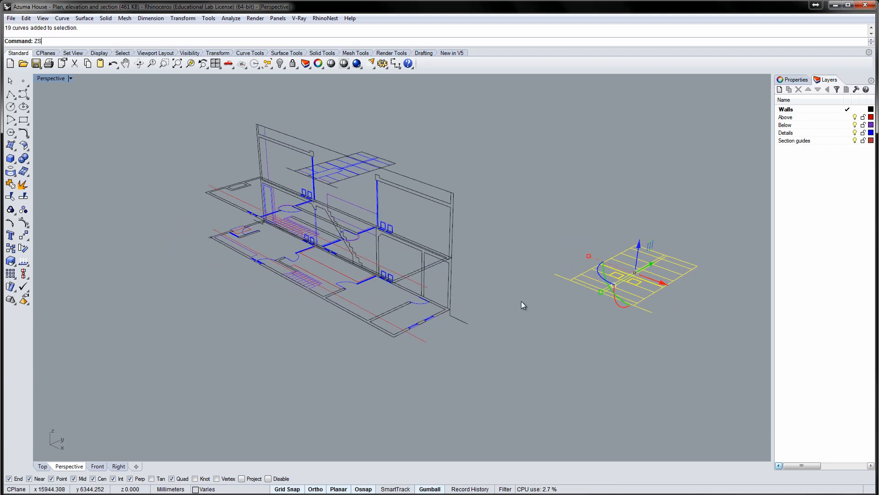
pyautogui.press('Return')
pyautogui.scroll(-8, 290, 262)
pyautogui.moveTo(289, 262); pyautogui.dragTo(307, 274, button='right')
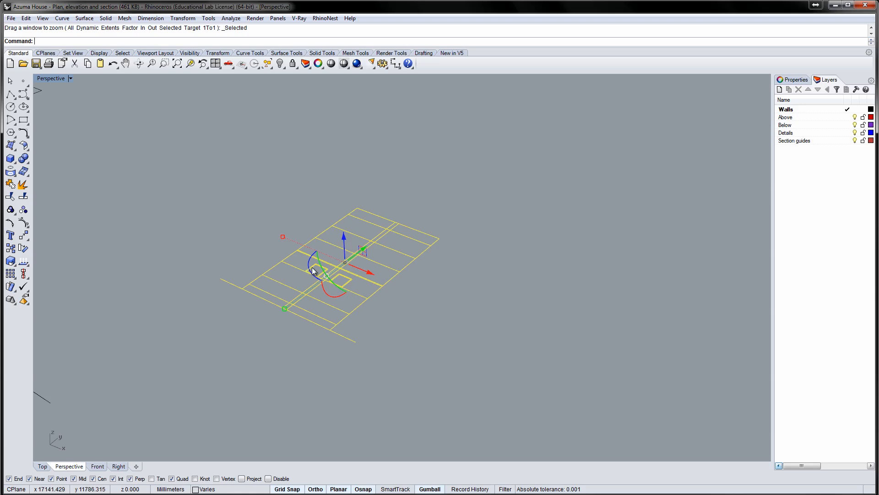
pyautogui.click(325, 288)
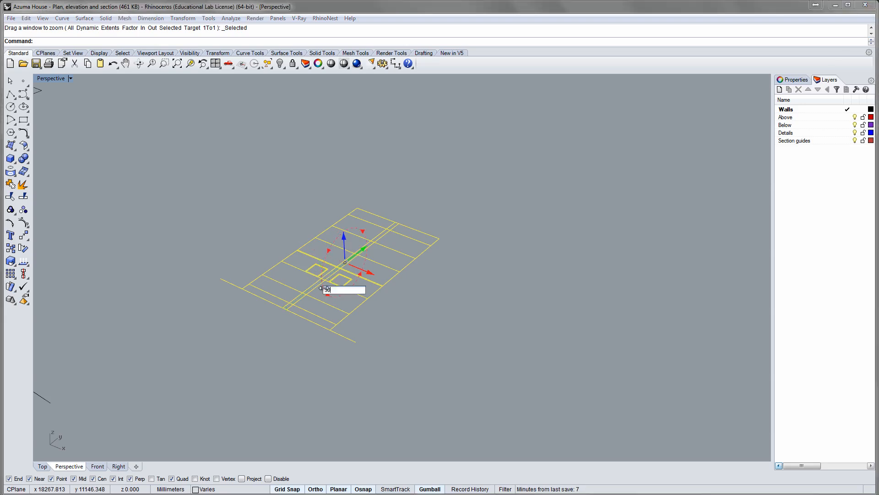
pyautogui.press('Return')
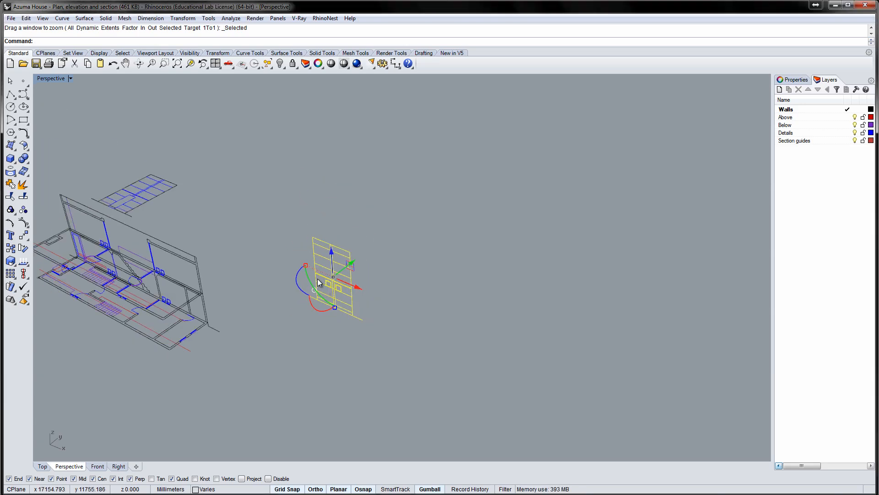
# Rotate the upright elevation 90 degrees about the vertical axis so it faces across the end of the house
pyautogui.click(298, 274)
pyautogui.write('90')
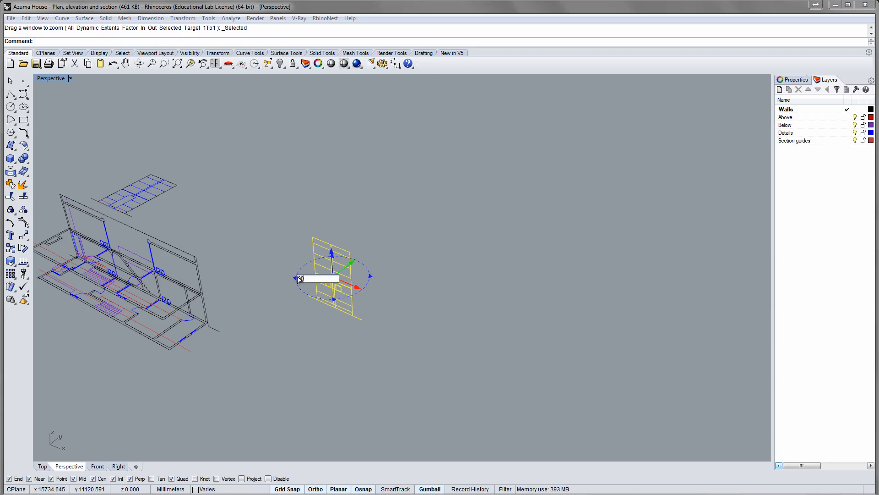
pyautogui.press('Return')
# Move the rotated elevation by its top corner onto the top end corner of the section
pyautogui.click(283, 252)
pyautogui.click(347, 243)
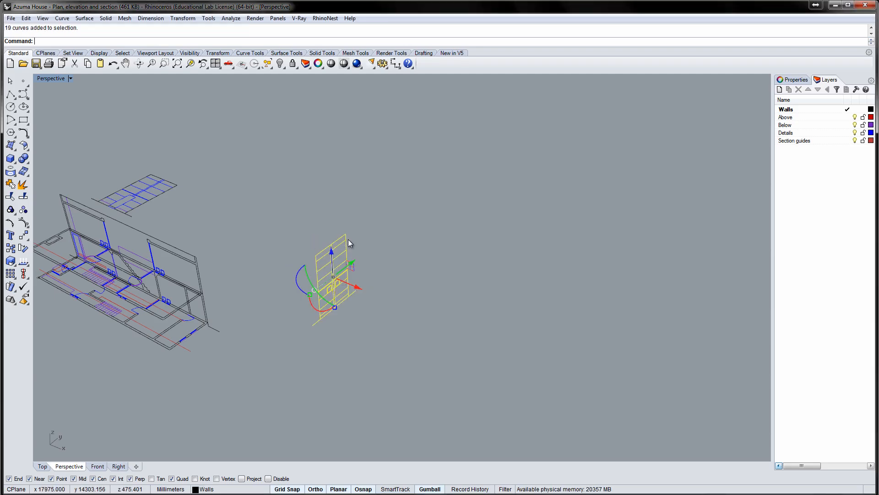
pyautogui.write('m')
pyautogui.press('Return')
pyautogui.click(346, 235)
pyautogui.scroll(5, 183, 257)
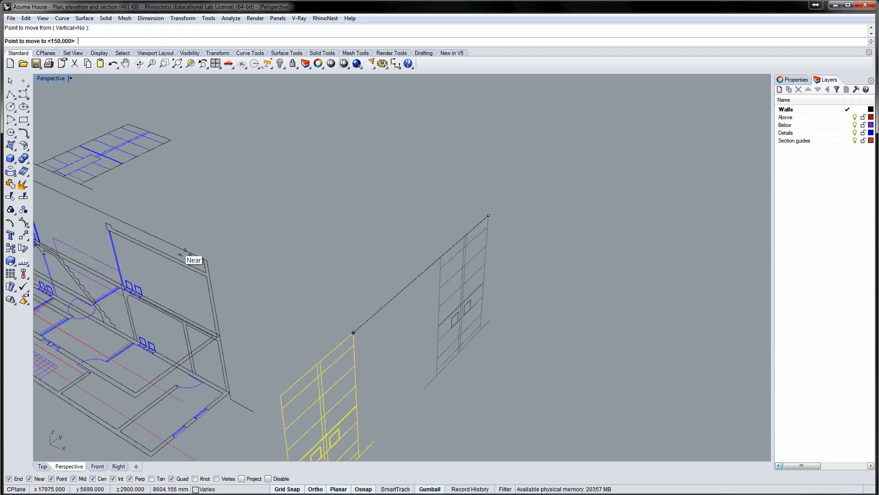
pyautogui.click(209, 261)
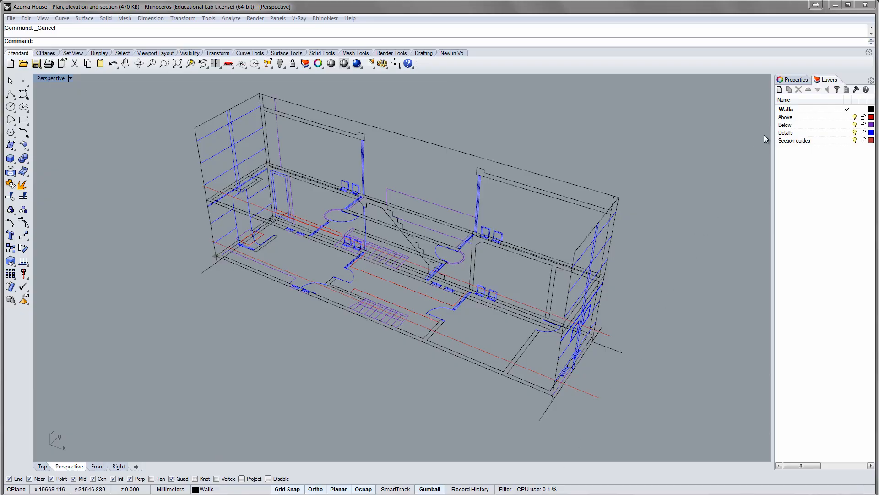
# Hide the Above, Below, Details and Section guides layers, leaving Walls on
pyautogui.click(785, 117)
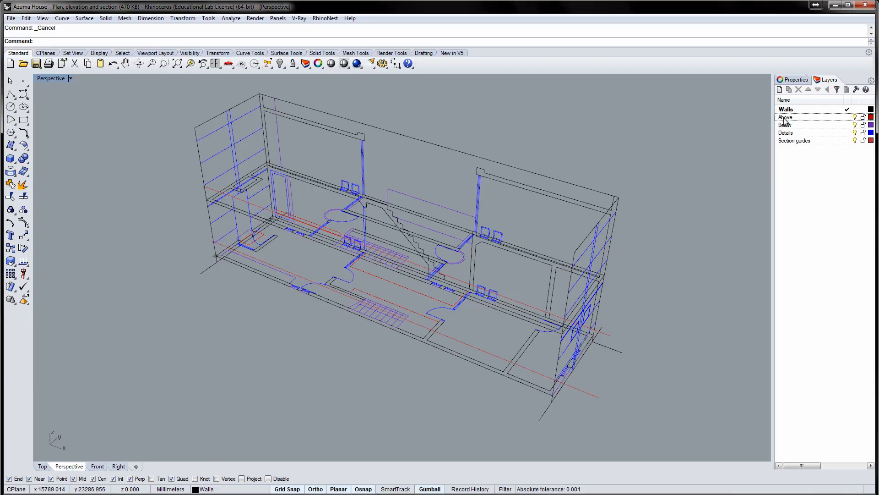
pyautogui.keyDown('shift'); pyautogui.click(795, 142); pyautogui.keyUp('shift')
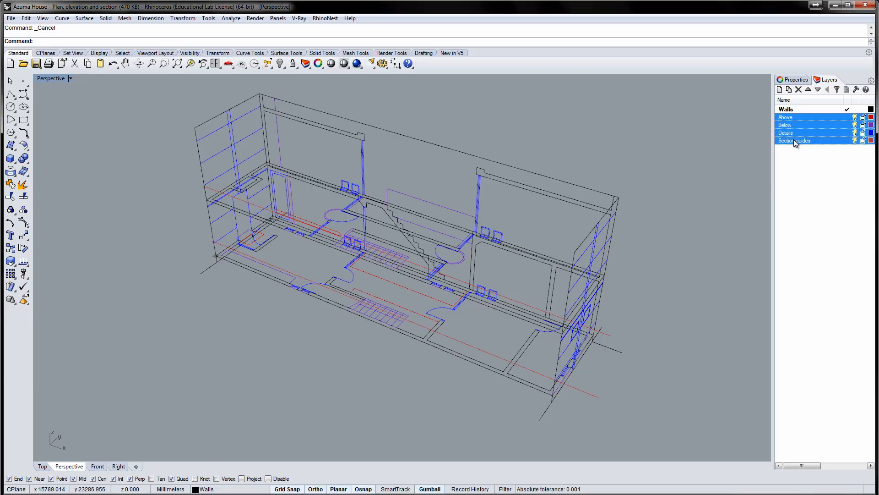
pyautogui.click(854, 140)
pyautogui.click(831, 165)
# Create a new layer named 3d and make it the current layer
pyautogui.click(780, 89)
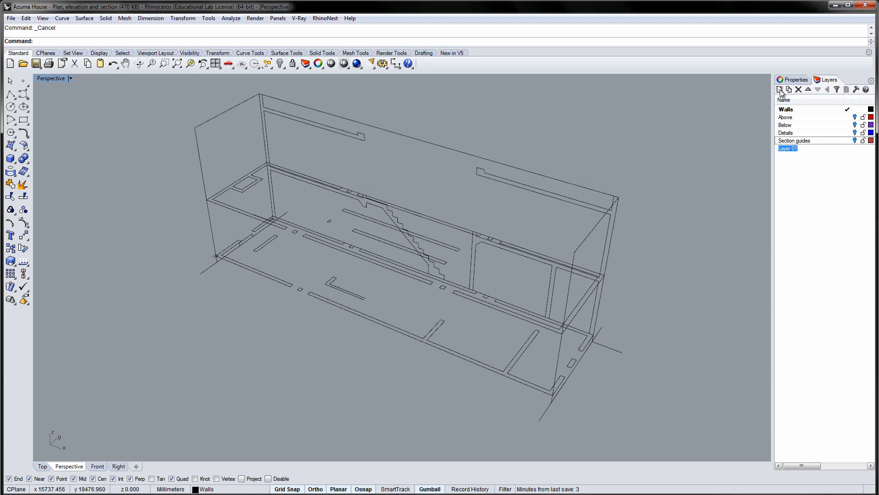
pyautogui.press('Return')
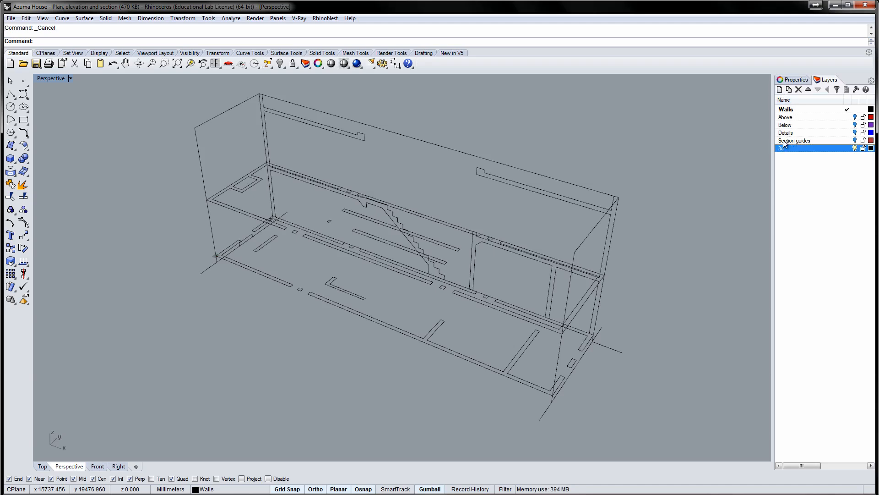
pyautogui.doubleClick(799, 146)
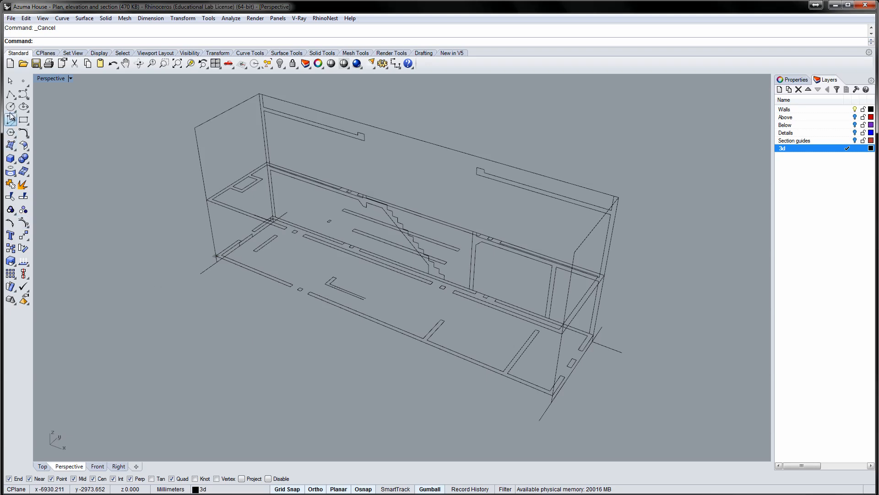
# Draw a rectangle between opposite outer corners of the ground floor plan
pyautogui.click(23, 120)
pyautogui.scroll(5, 214, 255)
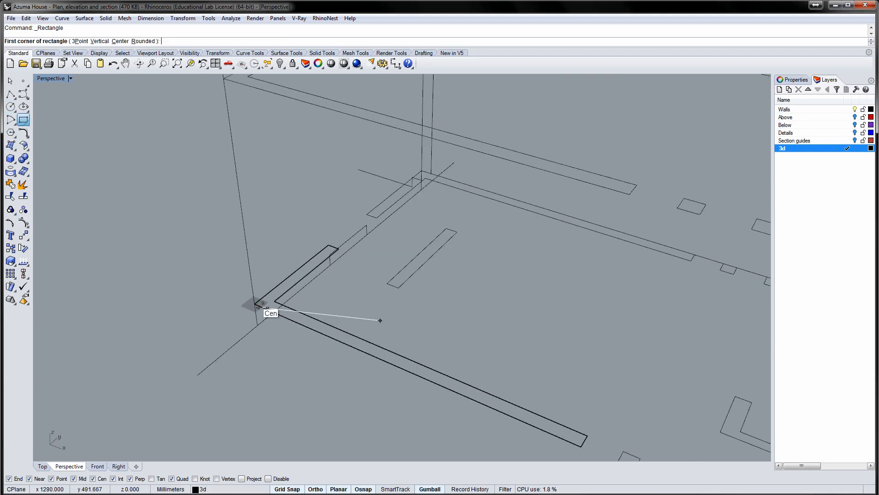
pyautogui.click(255, 304)
pyautogui.scroll(-5, 254, 304)
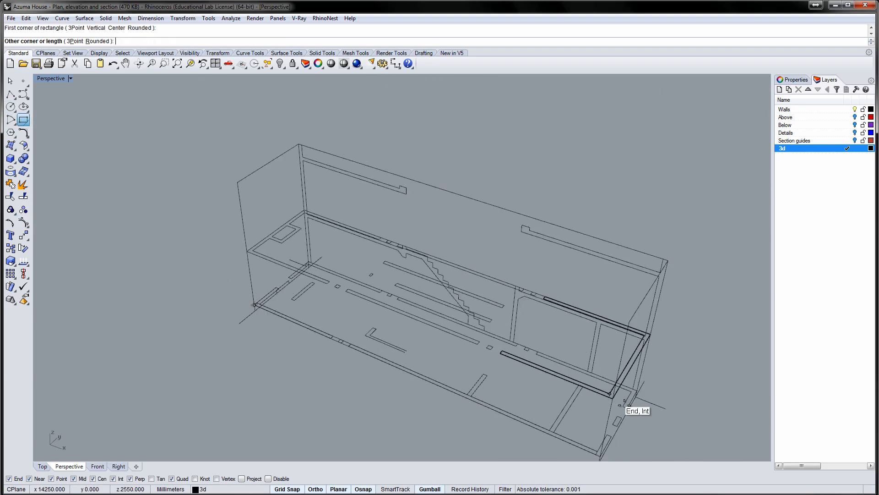
pyautogui.scroll(5, 610, 393)
pyautogui.click(679, 318)
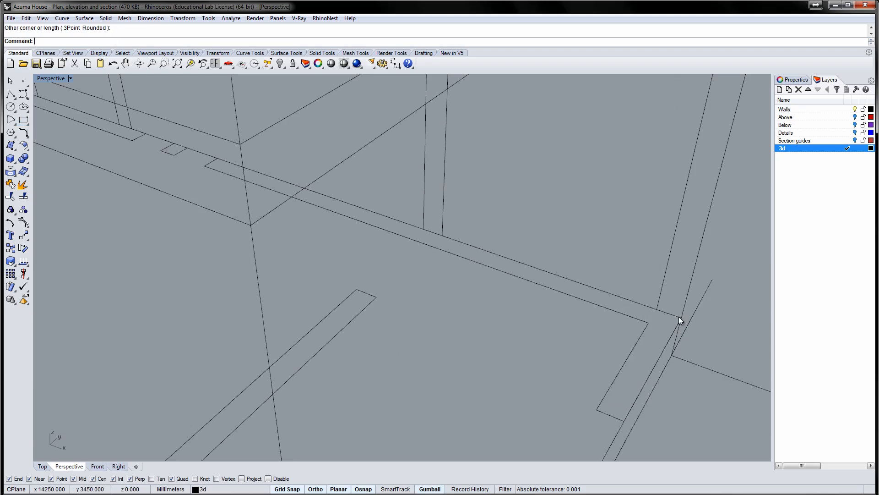
# Offset the ground floor outline rectangle 150 mm inward
pyautogui.click(617, 430)
pyautogui.scroll(-5, 334, 349)
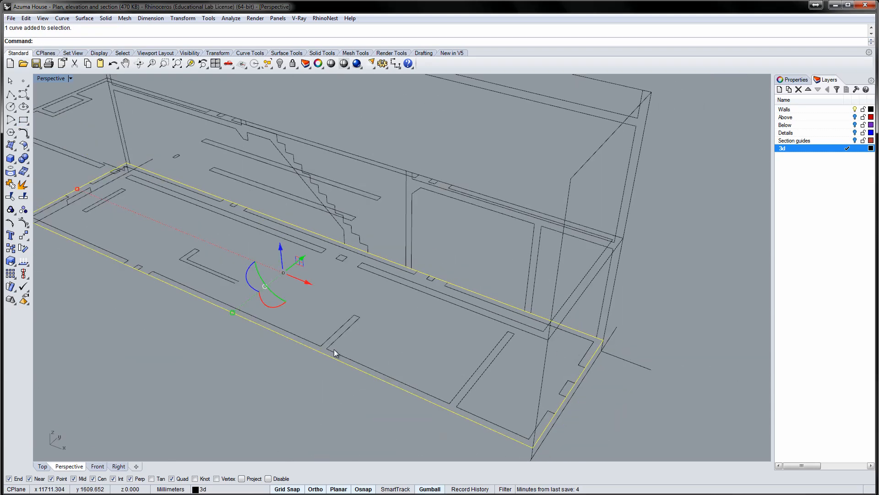
pyautogui.scroll(-2, 321, 346)
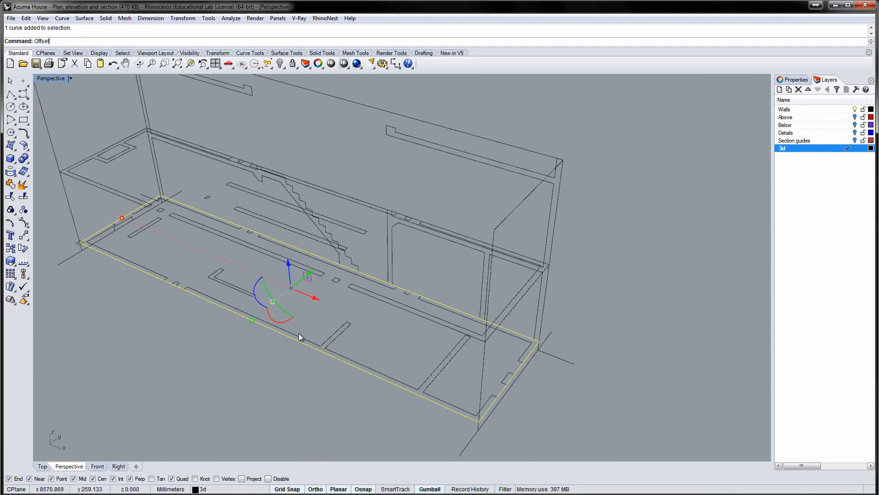
pyautogui.press('Return')
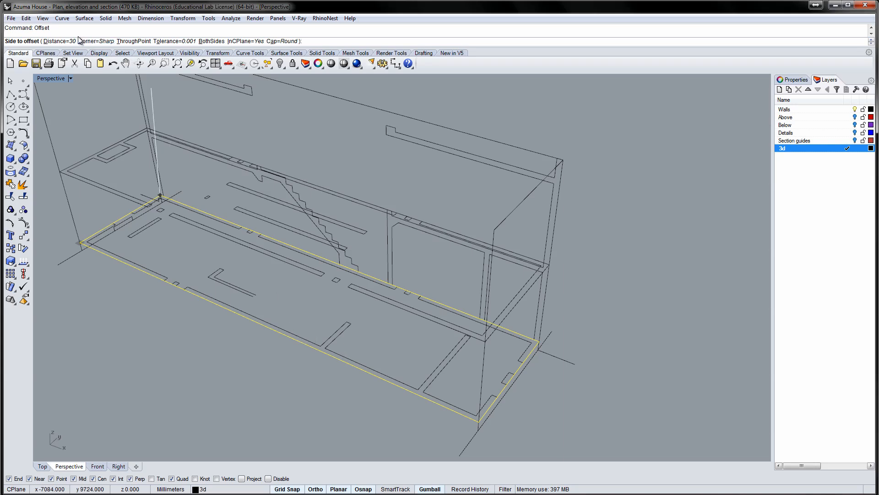
pyautogui.click(60, 41)
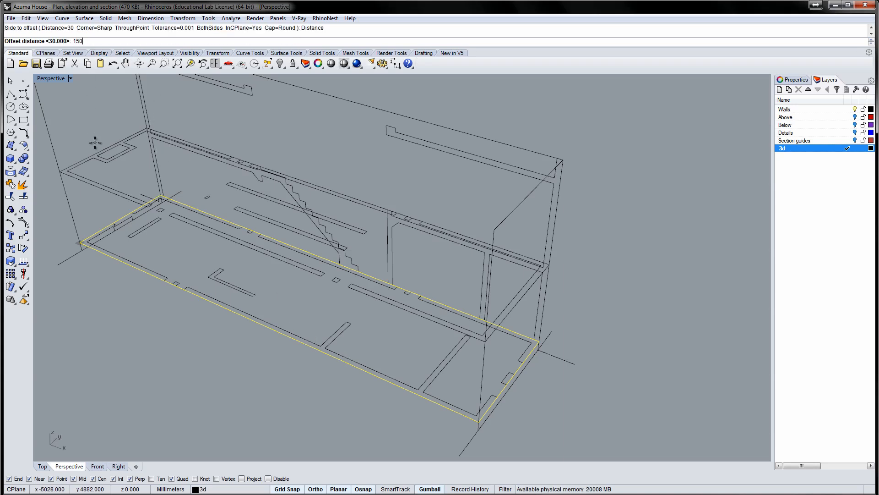
pyautogui.write('150')
pyautogui.press('Return')
pyautogui.click(289, 318)
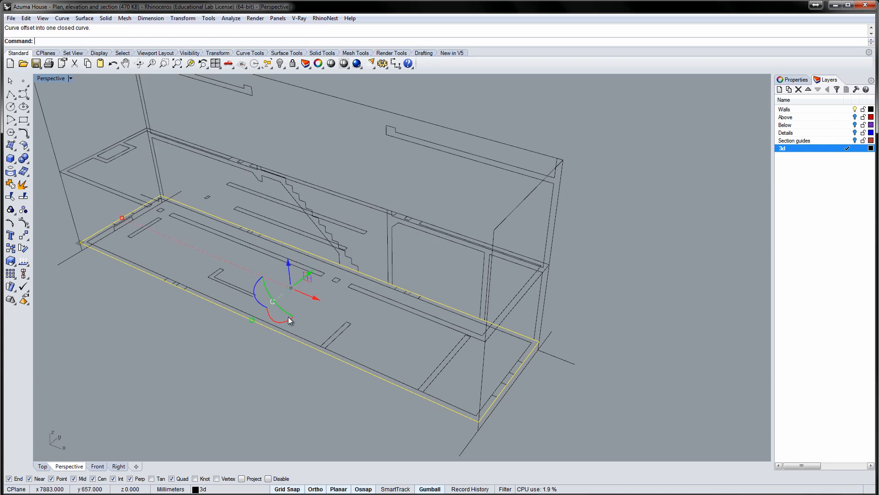
# Extrude the two ground-floor outline rectangles into a solid wall with Solid=Yes and DeleteInput=Yes, up to the top corner of the elevation
pyautogui.keyDown('shift'); pyautogui.click(325, 351); pyautogui.keyUp('shift')
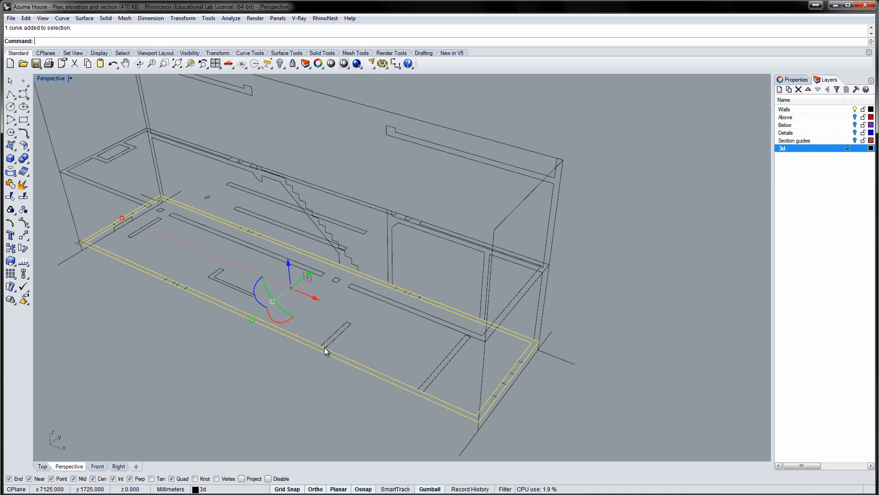
pyautogui.hotkey('ctrl', 'z')
pyautogui.write('Ext')
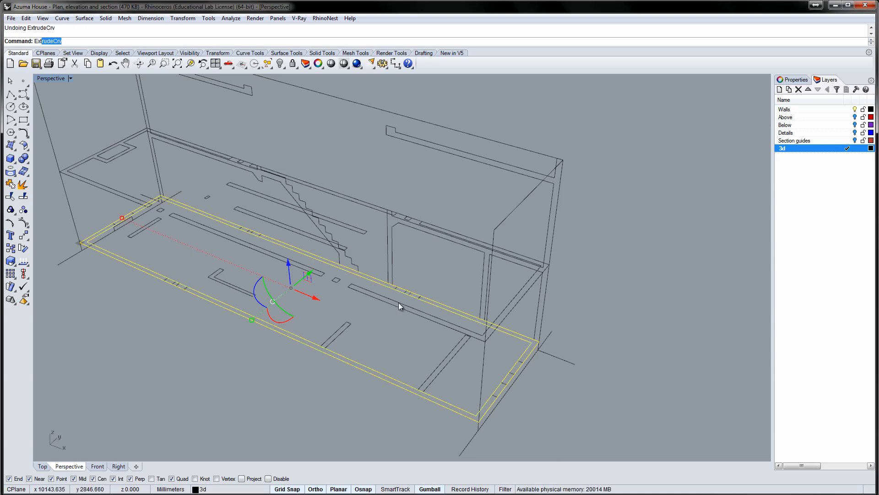
pyautogui.write('rude')
pyautogui.press('Return')
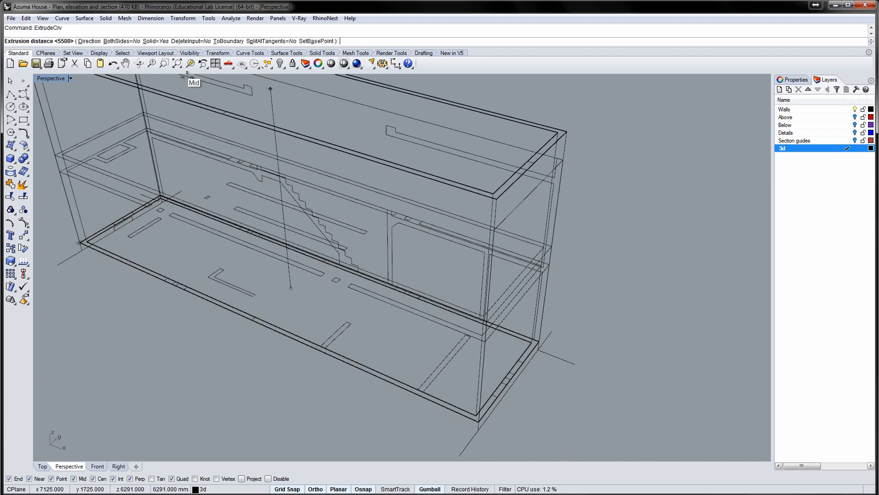
pyautogui.click(204, 43)
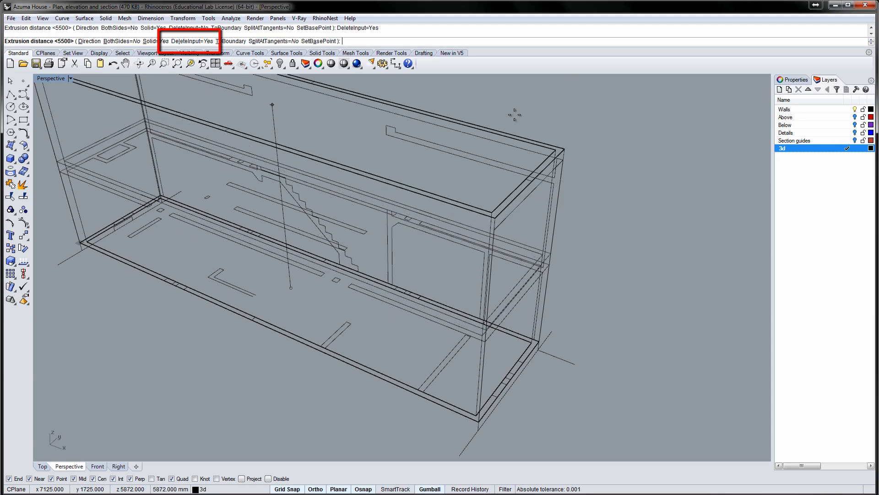
pyautogui.click(561, 157)
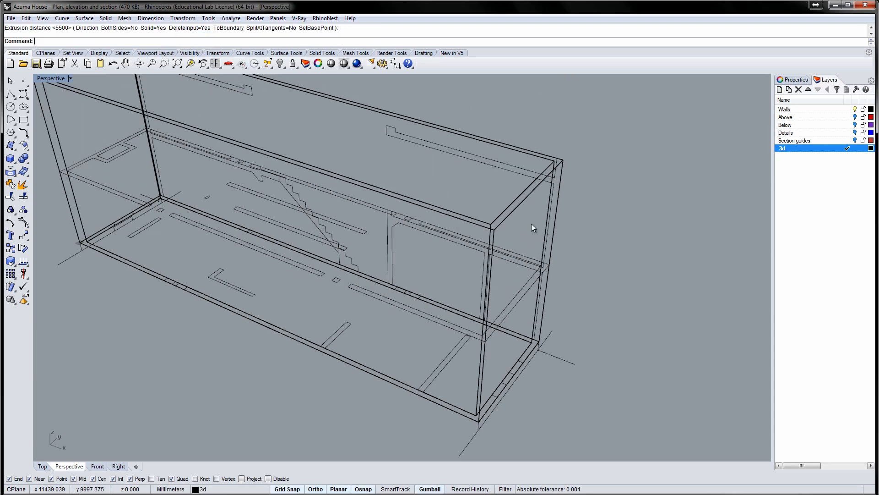
# Show the Details layer and draw a box over the first upper-floor window beside the stairs, using its plan and section outlines
pyautogui.moveTo(410, 322); pyautogui.dragTo(434, 321, button='right')
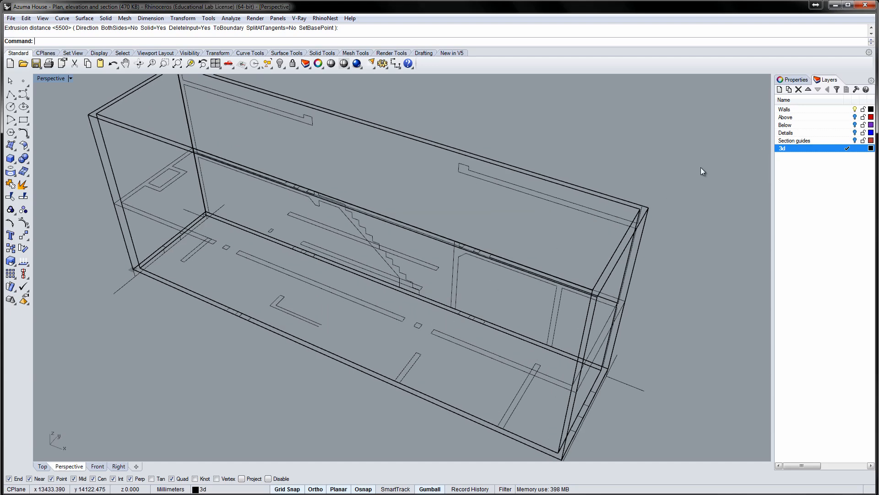
pyautogui.click(854, 133)
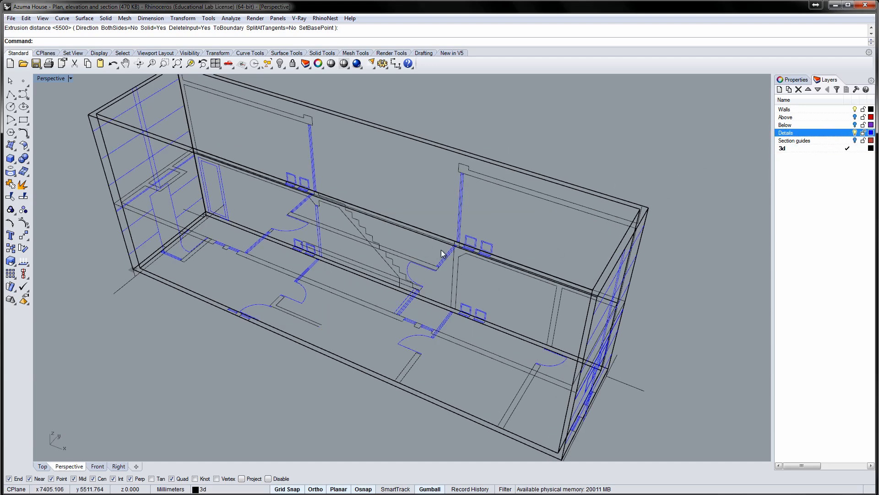
pyautogui.scroll(8, 442, 253)
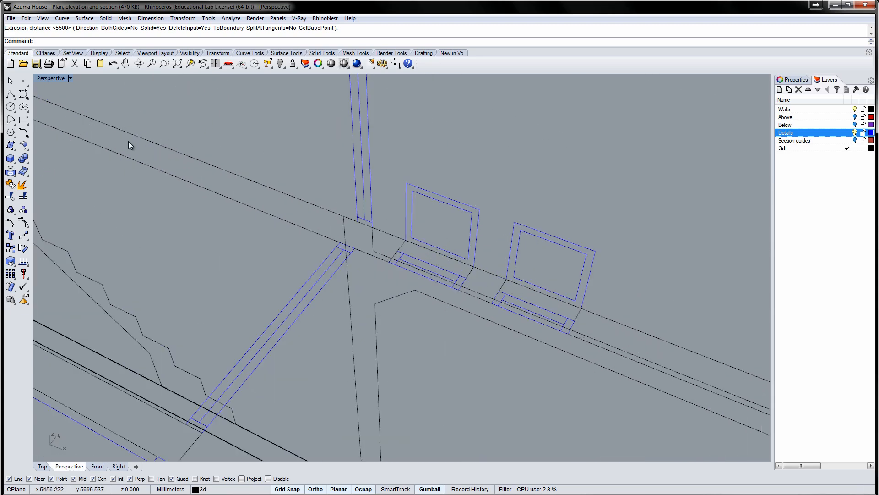
pyautogui.click(10, 158)
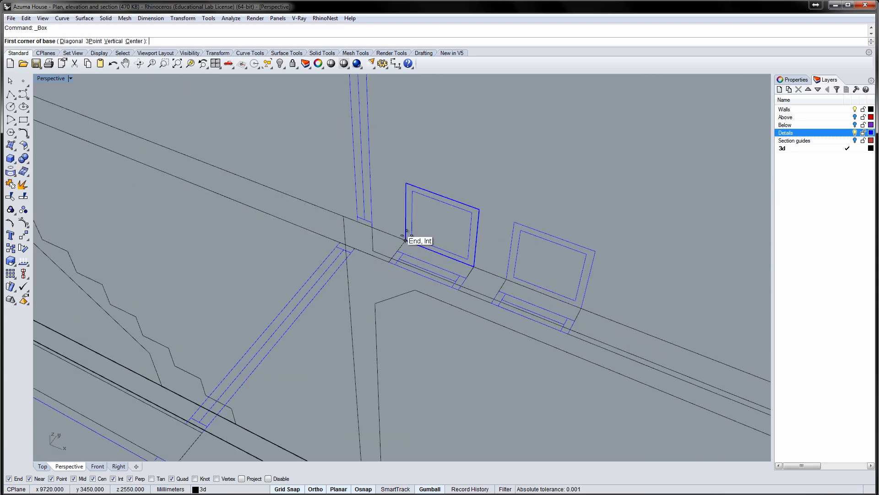
pyautogui.click(406, 240)
pyautogui.click(459, 289)
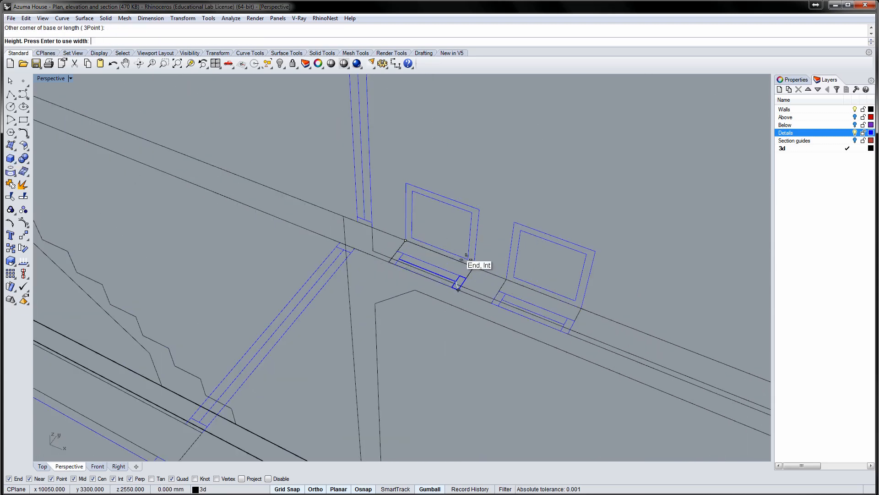
pyautogui.click(477, 212)
# Draw a second box over the adjacent upper-floor window, snapping to its plan corners and its height in the section
pyautogui.rightClick(495, 257)
pyautogui.click(459, 289)
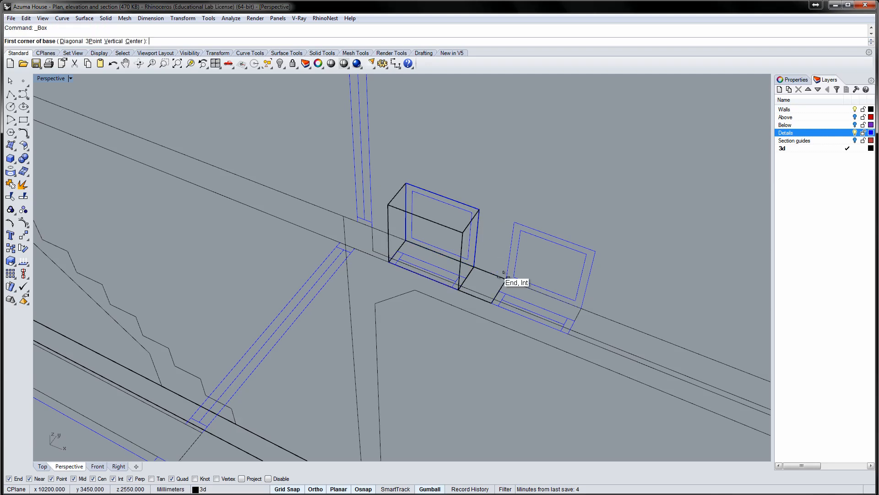
pyautogui.click(506, 277)
pyautogui.click(568, 333)
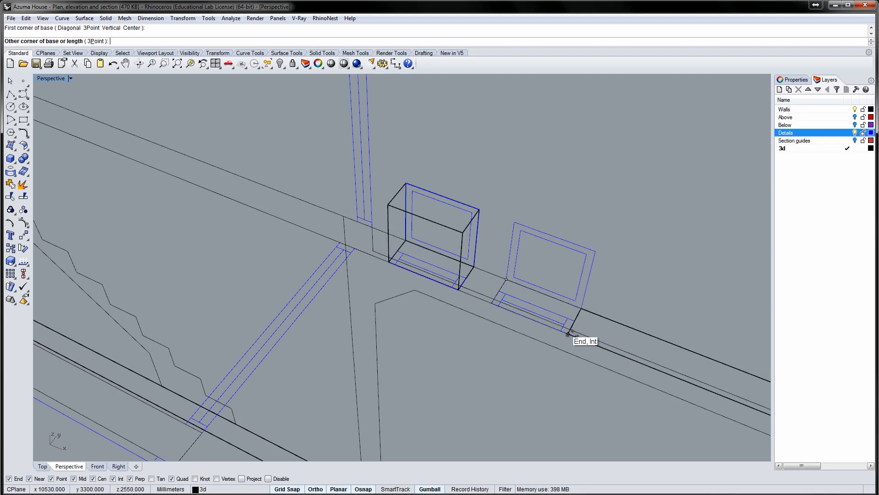
pyautogui.click(597, 249)
# Copy the two window boxes together onto the matching pairs of window openings along the long walls
pyautogui.scroll(-5, 595, 252)
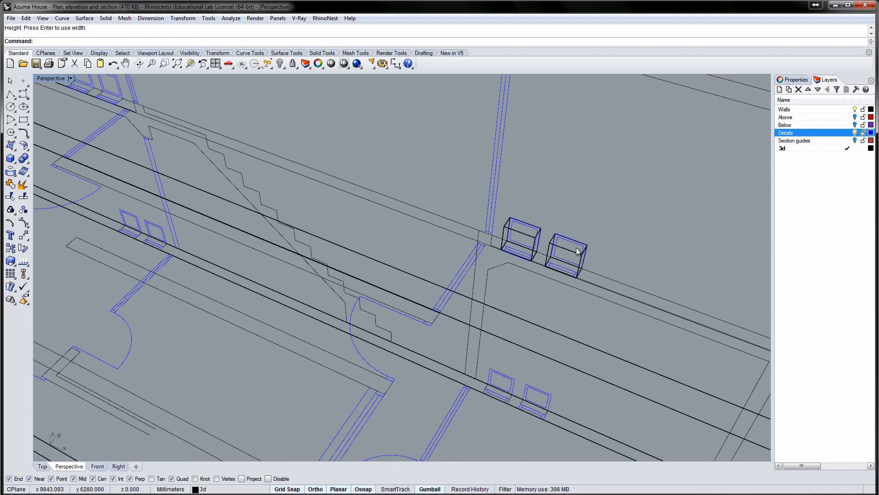
pyautogui.click(567, 253)
pyautogui.keyDown('shift'); pyautogui.click(525, 237); pyautogui.keyUp('shift')
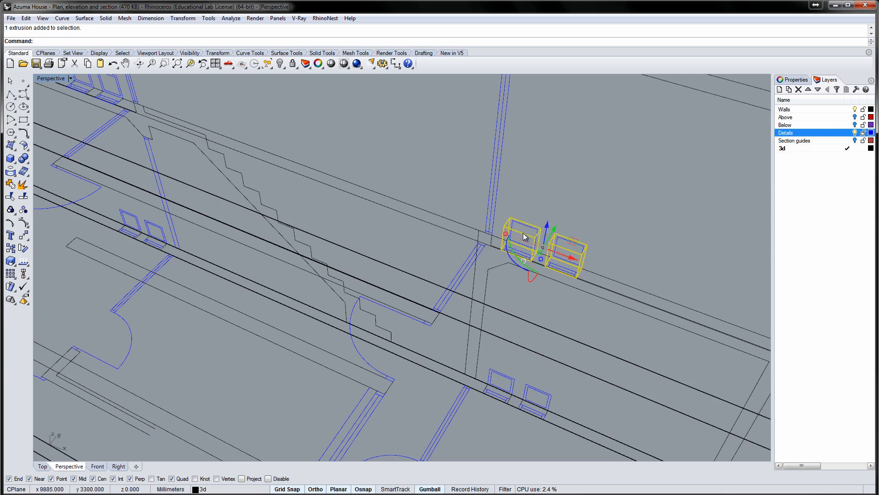
pyautogui.write('opy')
pyautogui.press('Return')
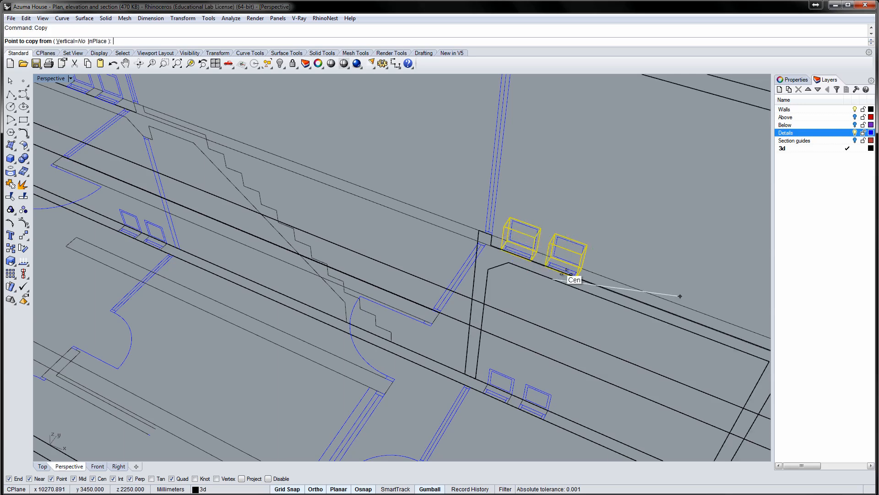
pyautogui.click(581, 267)
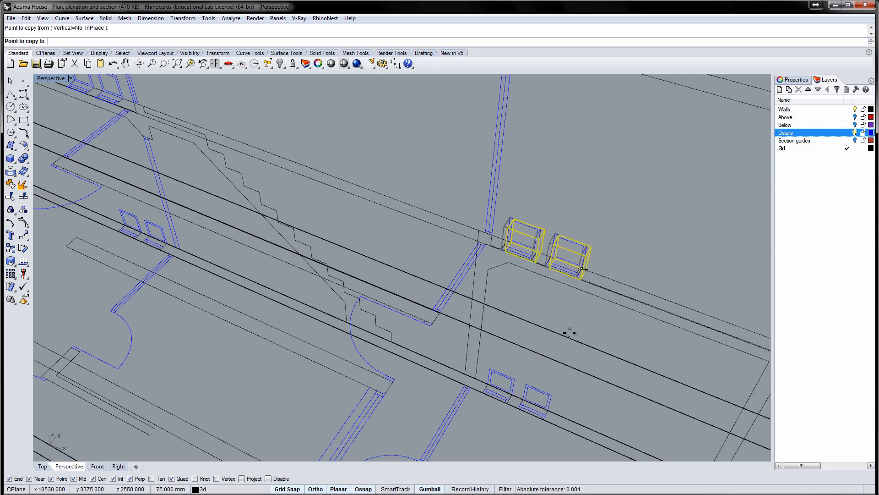
pyautogui.click(544, 418)
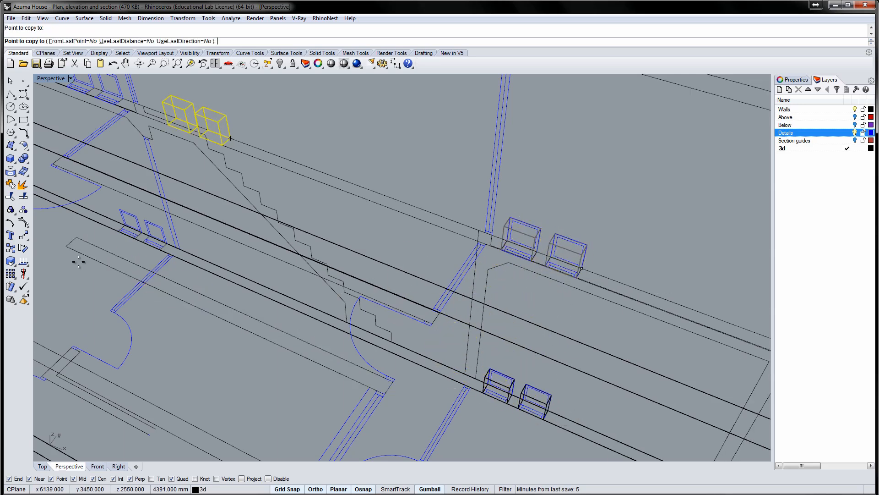
pyautogui.click(166, 244)
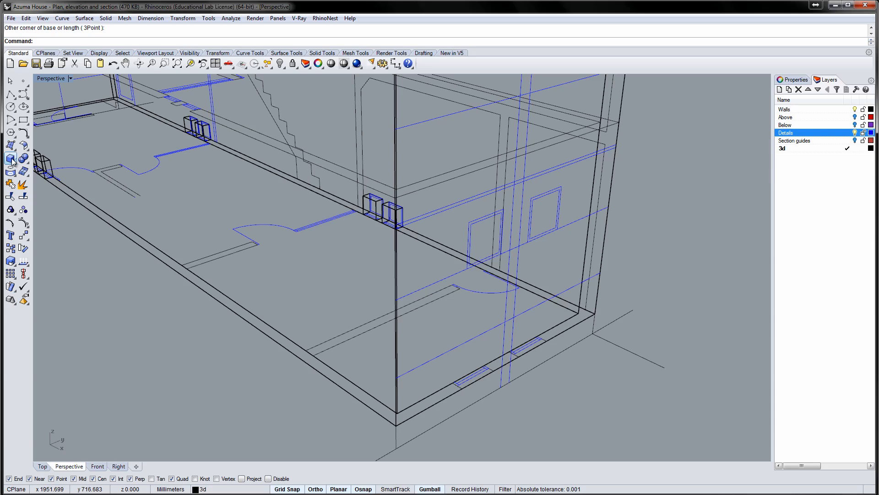
# Draw a box with the Vertical option over one ground-floor window of the rear elevation, extending 150 mm to the inner wall face
pyautogui.click(11, 159)
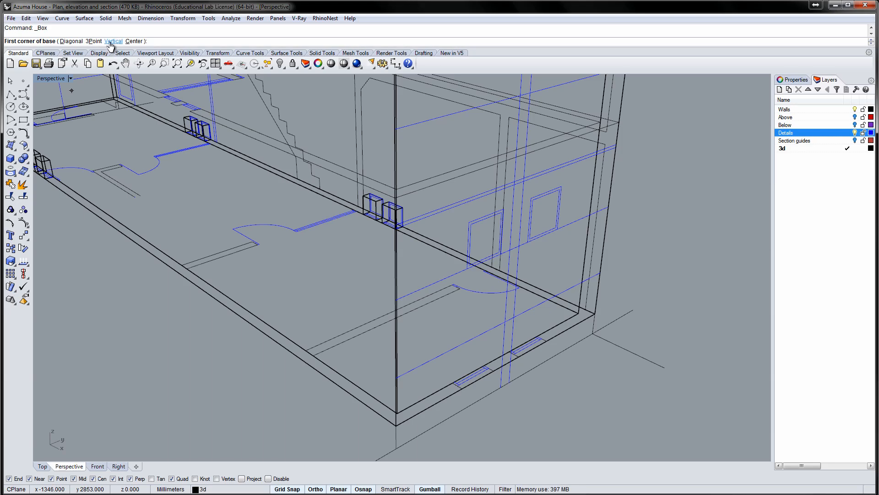
pyautogui.click(110, 42)
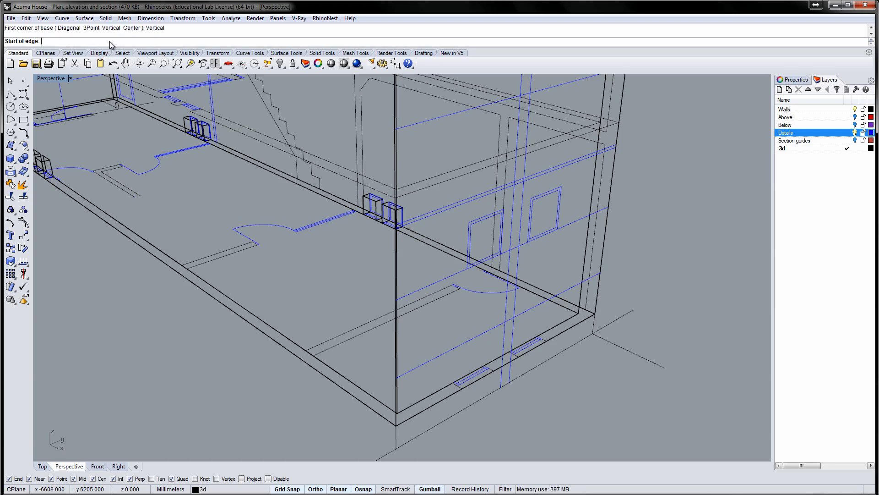
pyautogui.click(467, 222)
pyautogui.scroll(2, 467, 222)
pyautogui.click(541, 191)
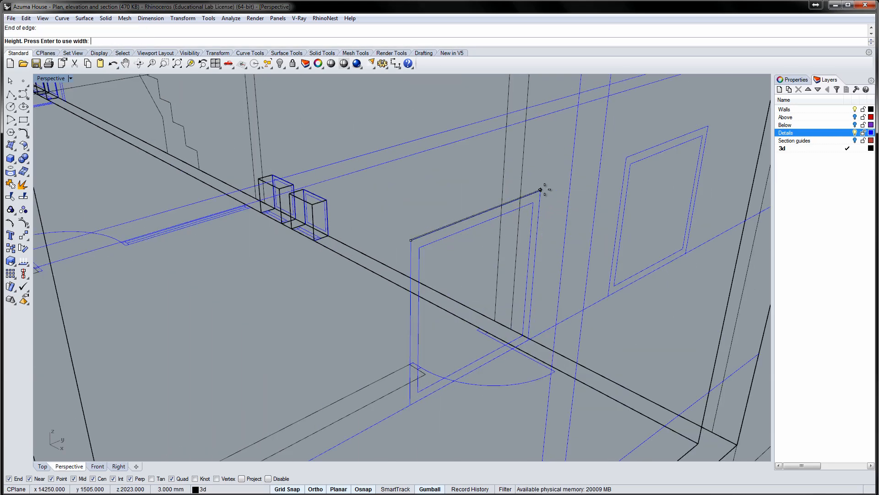
pyautogui.click(528, 339)
pyautogui.scroll(-4, 502, 321)
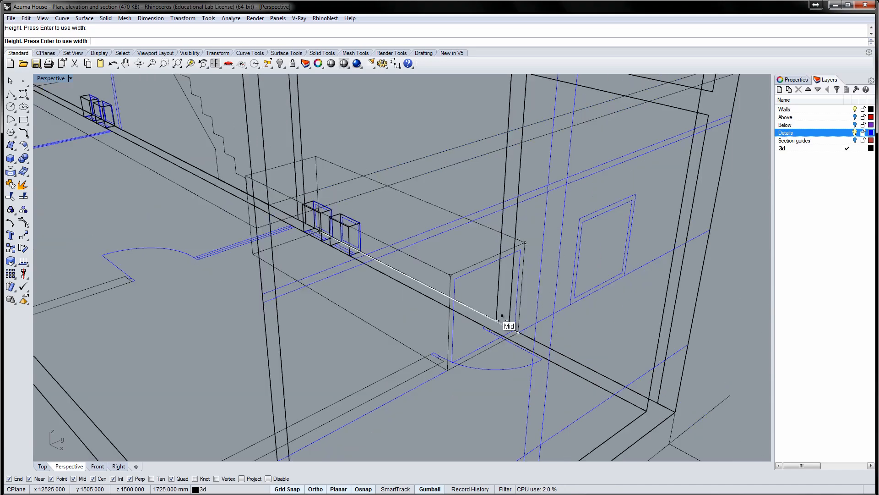
pyautogui.keyDown('shift'); pyautogui.moveTo(417, 349); pyautogui.dragTo(447, 218, button='right'); pyautogui.keyUp('shift')
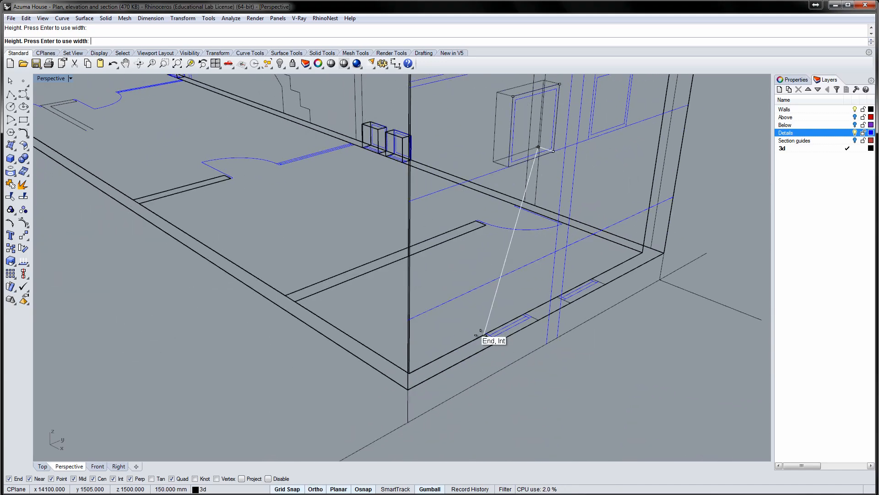
pyautogui.click(485, 334)
# Copy the rear window box onto the neighbouring window of the rear elevation, matching the lower outline corners
pyautogui.click(494, 121)
pyautogui.moveTo(494, 121); pyautogui.dragTo(453, 200, button='right')
pyautogui.write('copy')
pyautogui.press('Return')
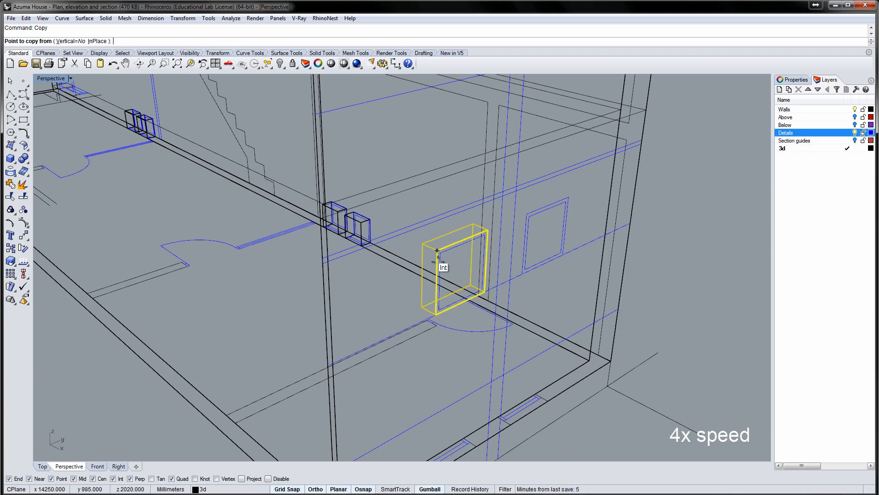
pyautogui.click(430, 311)
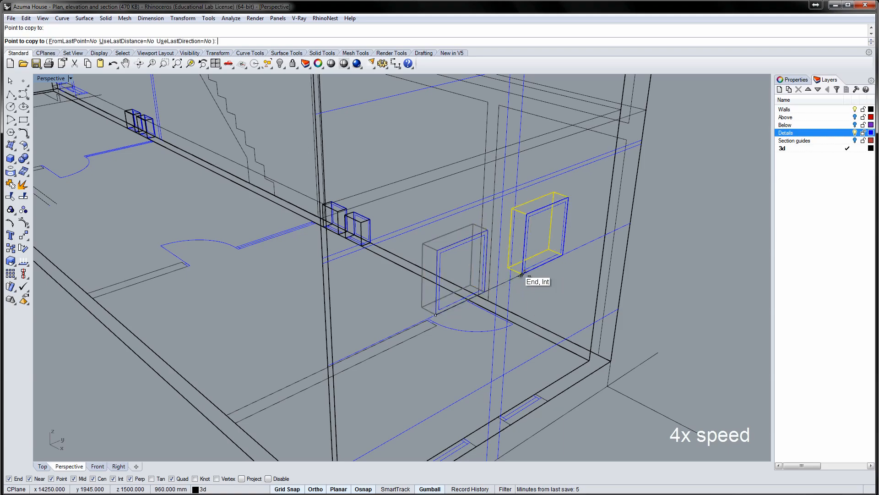
pyautogui.click(522, 274)
pyautogui.press('Return')
pyautogui.click(699, 202)
pyautogui.scroll(-10, 608, 214)
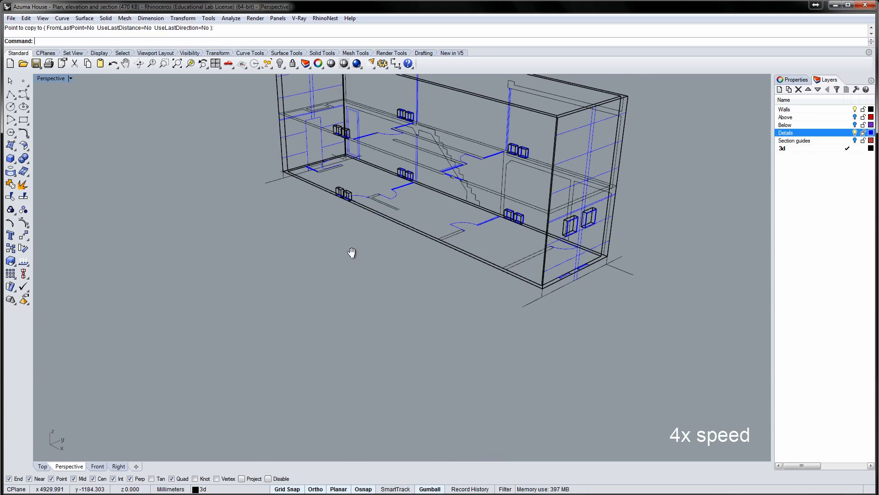
pyautogui.moveTo(351, 252); pyautogui.dragTo(328, 265, button='right')
pyautogui.scroll(5, 327, 266)
pyautogui.click(15, 162)
pyautogui.click(10, 159)
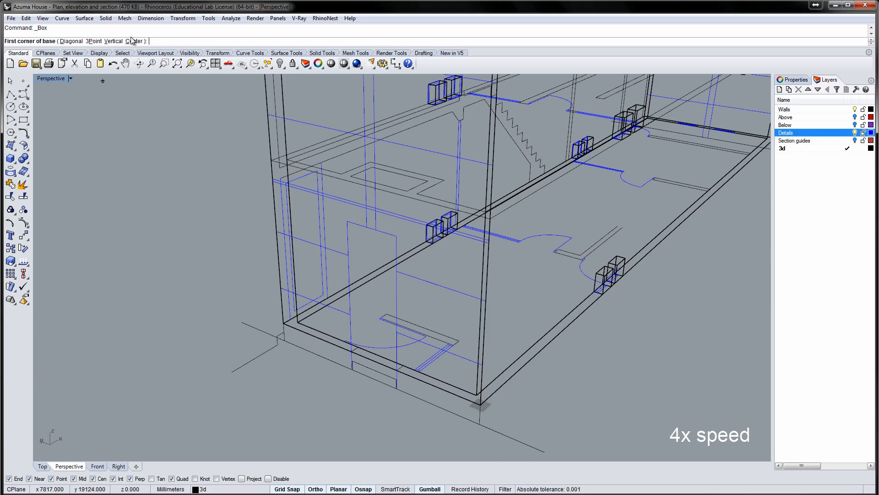
pyautogui.click(132, 41)
pyautogui.press('Escape')
# Draw a box with the Vertical option over the entrance door outline on the front elevation, going through the wall thickness
pyautogui.click(11, 159)
pyautogui.click(114, 41)
pyautogui.click(348, 222)
pyautogui.click(396, 237)
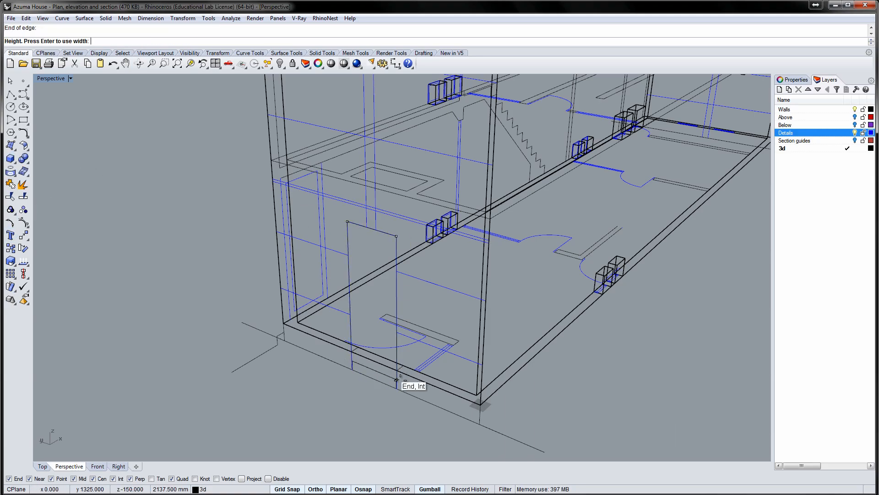
pyautogui.click(397, 388)
pyautogui.moveTo(406, 374); pyautogui.dragTo(348, 371, button='right')
pyautogui.scroll(8, 257, 373)
pyautogui.click(149, 320)
# Shade the perspective view of the whole model and hide the Details and Walls layers
pyautogui.scroll(-10, 183, 312)
pyautogui.moveTo(357, 274); pyautogui.dragTo(380, 303, button='right')
pyautogui.write('ze')
pyautogui.press('Return')
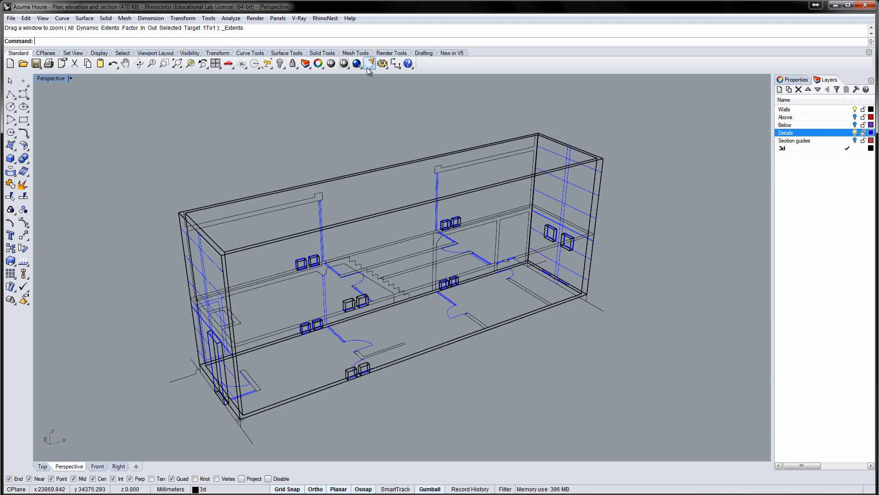
pyautogui.click(342, 65)
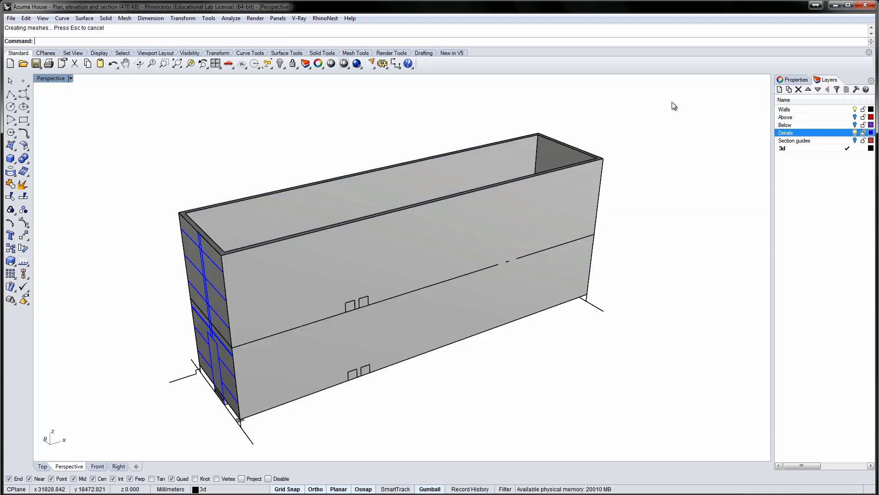
pyautogui.click(855, 133)
pyautogui.click(855, 109)
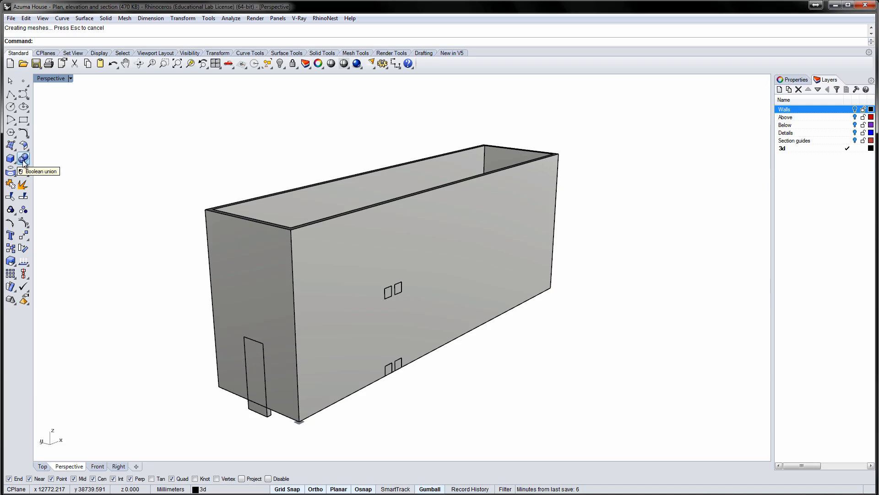
# Start a Boolean difference with the outer walls solid as the object to subtract from
pyautogui.click(27, 164)
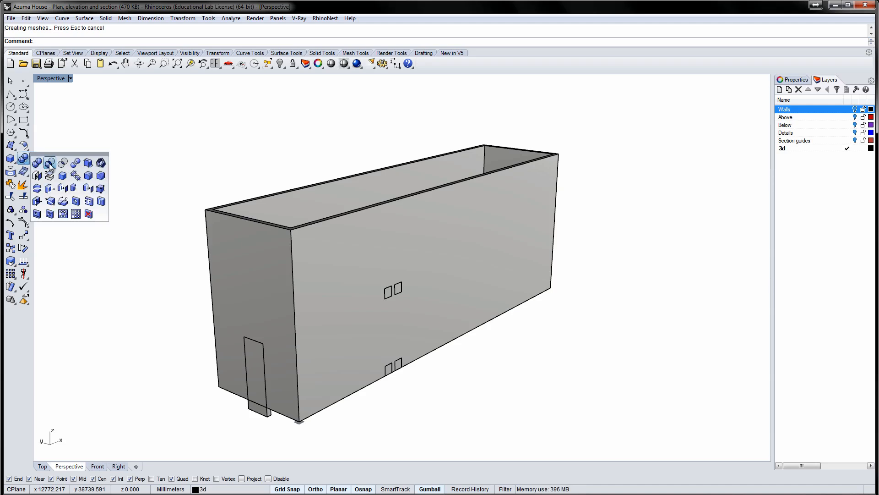
pyautogui.click(49, 164)
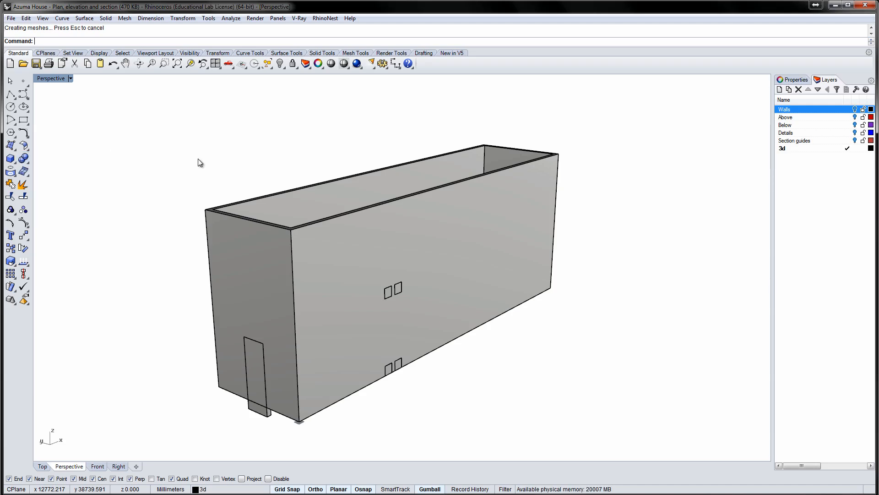
pyautogui.press('Return')
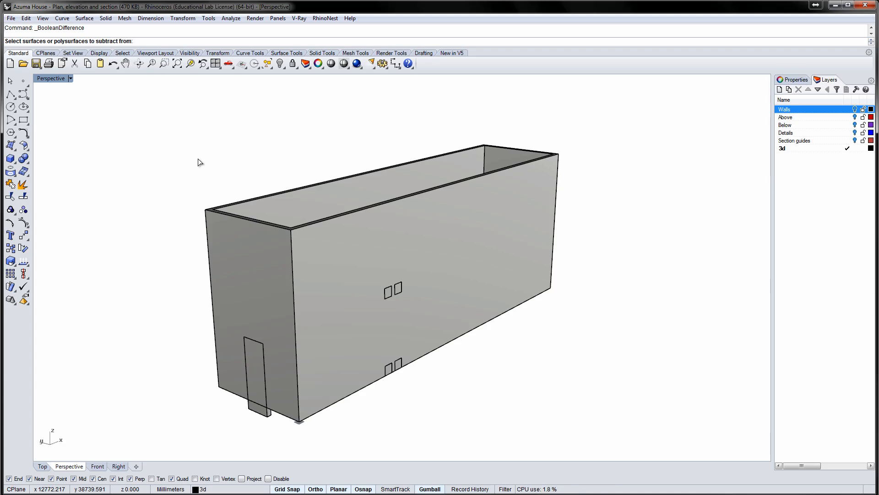
pyautogui.click(441, 233)
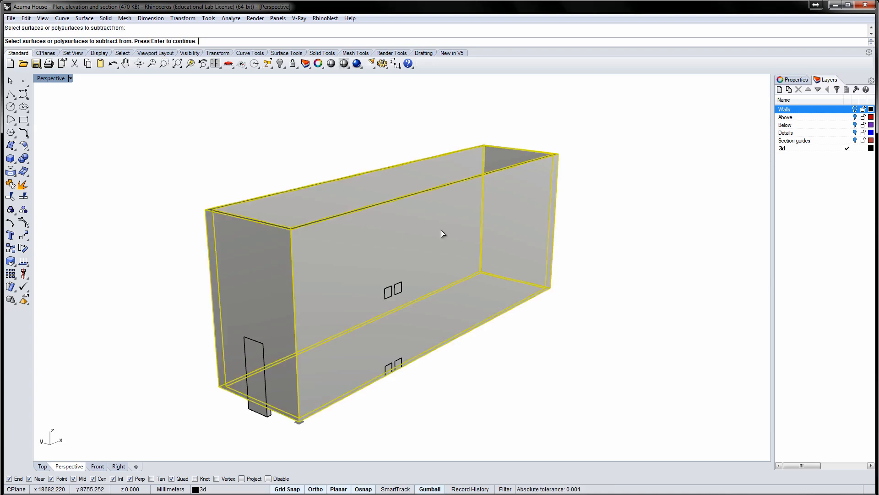
pyautogui.press('Return')
# Pick the upper and lower window boxes on one long wall and the entrance door box as cutting solids
pyautogui.scroll(5, 409, 287)
pyautogui.click(319, 309)
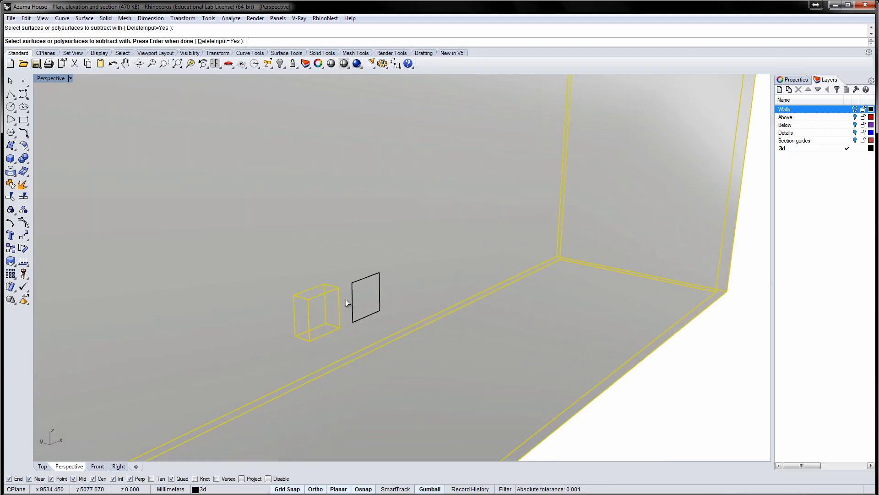
pyautogui.scroll(-6, 347, 302)
pyautogui.scroll(6, 342, 363)
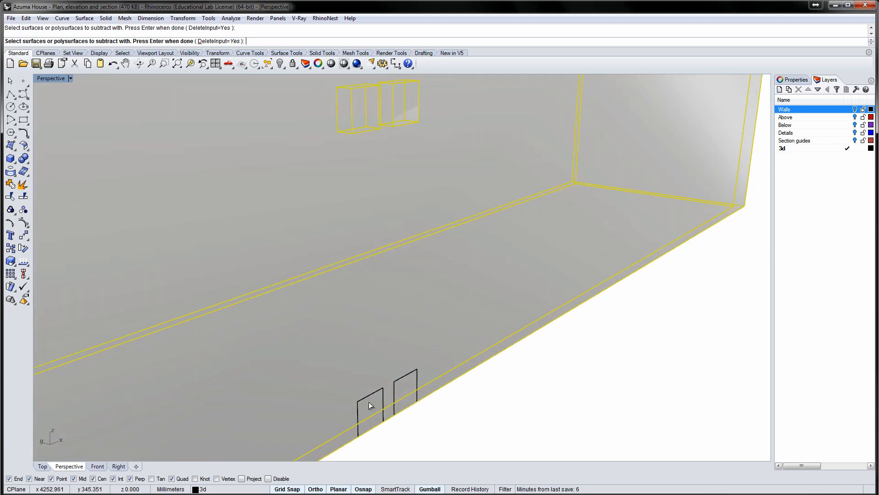
pyautogui.click(369, 402)
pyautogui.click(406, 381)
pyautogui.scroll(-5, 367, 381)
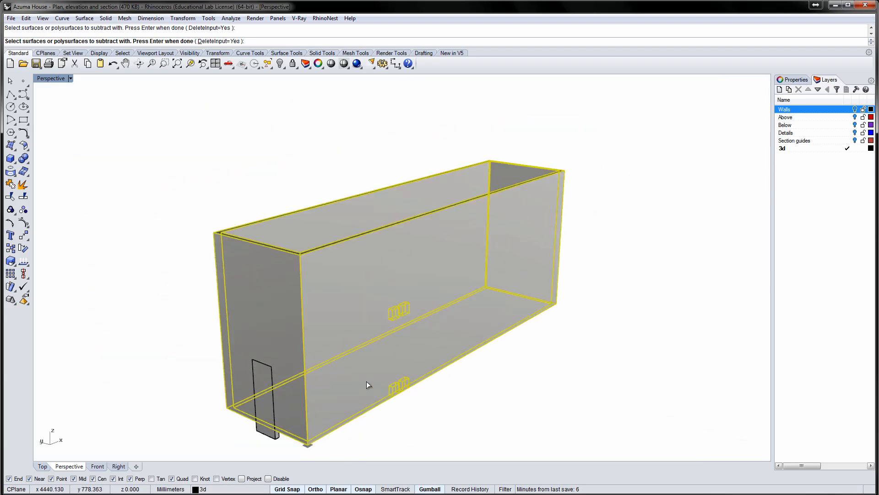
pyautogui.click(265, 431)
# Add the window boxes nearest the entrance on the opposite long wall as cutters and complete the Boolean difference
pyautogui.moveTo(265, 431); pyautogui.dragTo(386, 375, button='right')
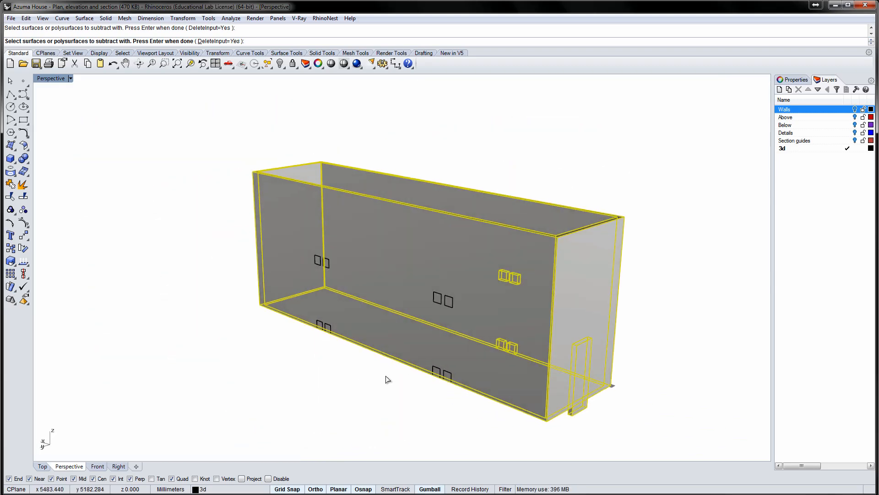
pyautogui.scroll(5, 439, 306)
pyautogui.click(427, 305)
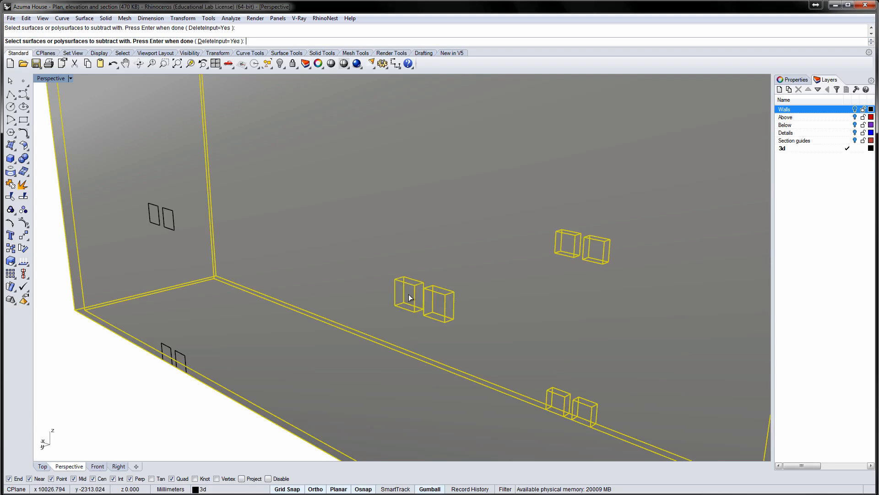
pyautogui.scroll(-5, 410, 298)
pyautogui.scroll(5, 397, 398)
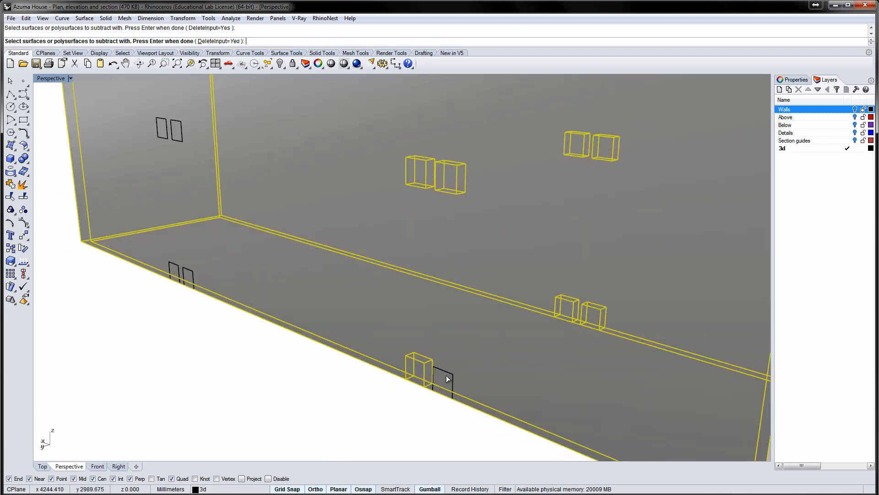
pyautogui.press('Return')
pyautogui.scroll(-5, 427, 323)
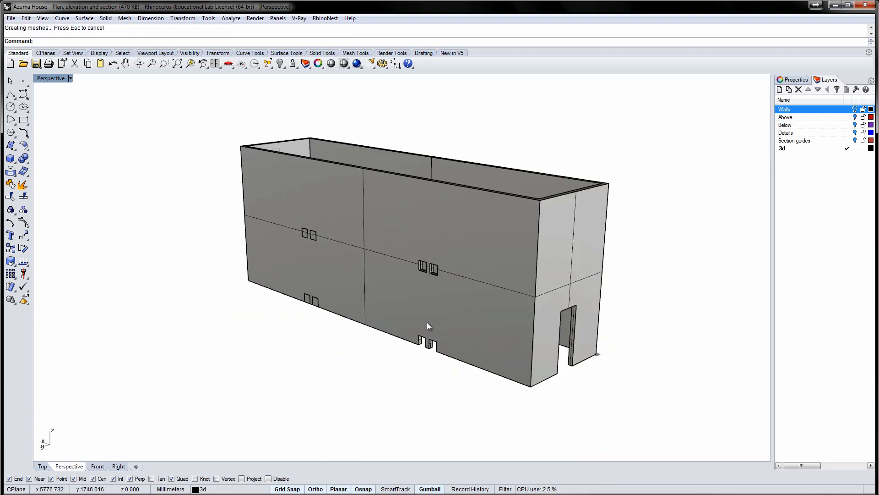
pyautogui.moveTo(427, 323); pyautogui.dragTo(318, 324, button='right')
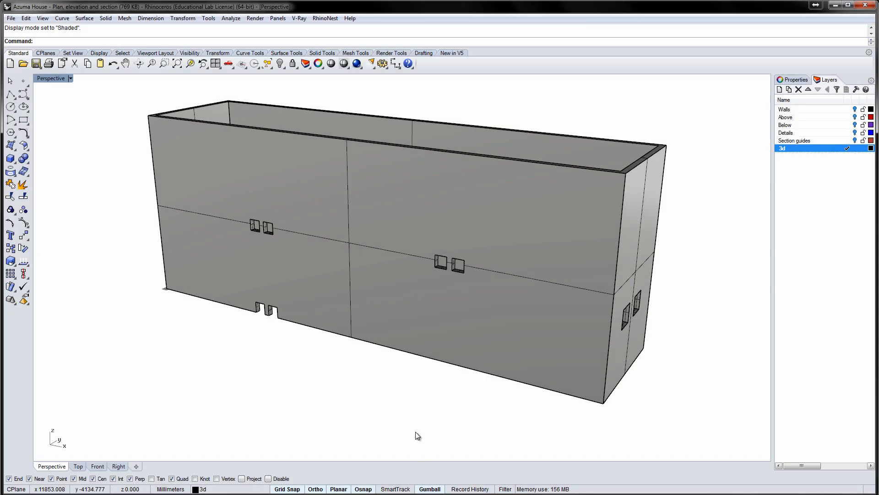
# Display the perspective view in wireframe and turn on the Walls, Above, Below, Details and Section guides layers
pyautogui.click(344, 64)
pyautogui.click(345, 81)
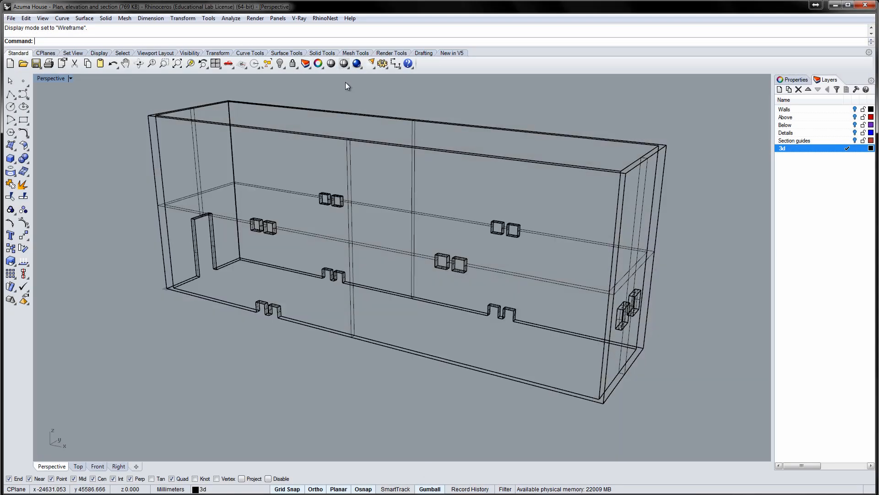
pyautogui.click(788, 142)
pyautogui.keyDown('shift'); pyautogui.click(787, 110); pyautogui.keyUp('shift')
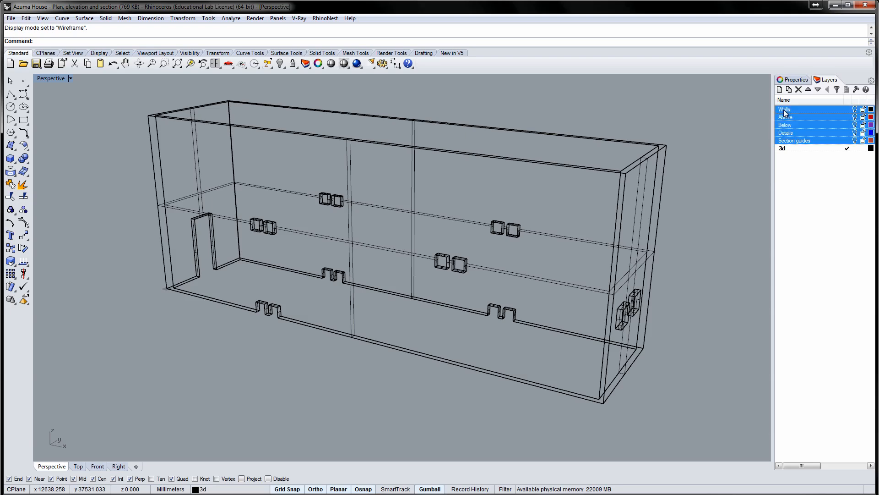
pyautogui.click(854, 110)
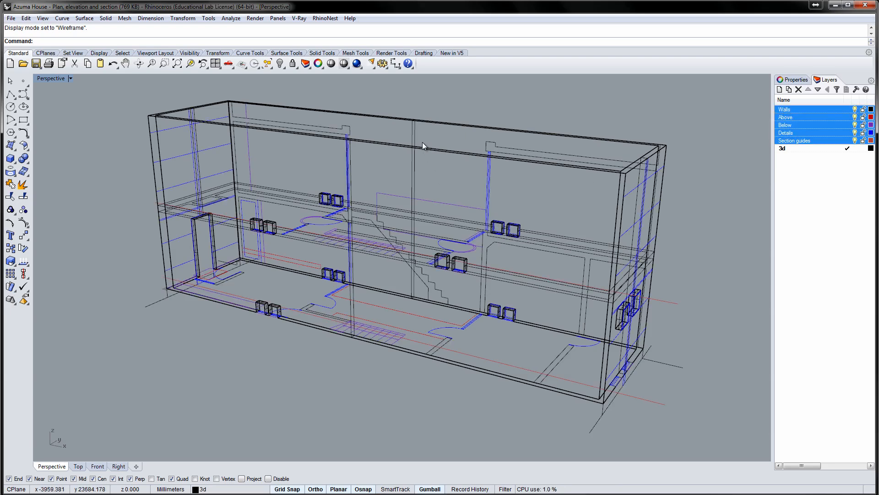
# Hide the outer walls solid and ungroup the curves of the long section drawing
pyautogui.click(437, 124)
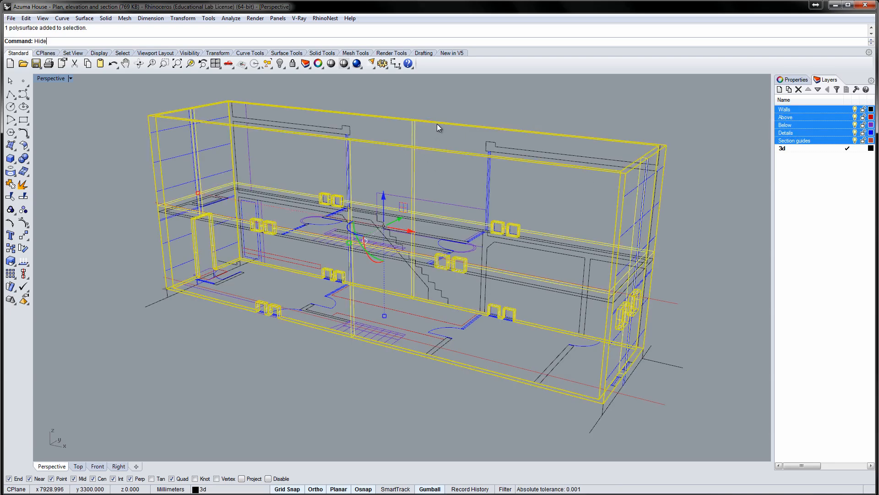
pyautogui.press('Return')
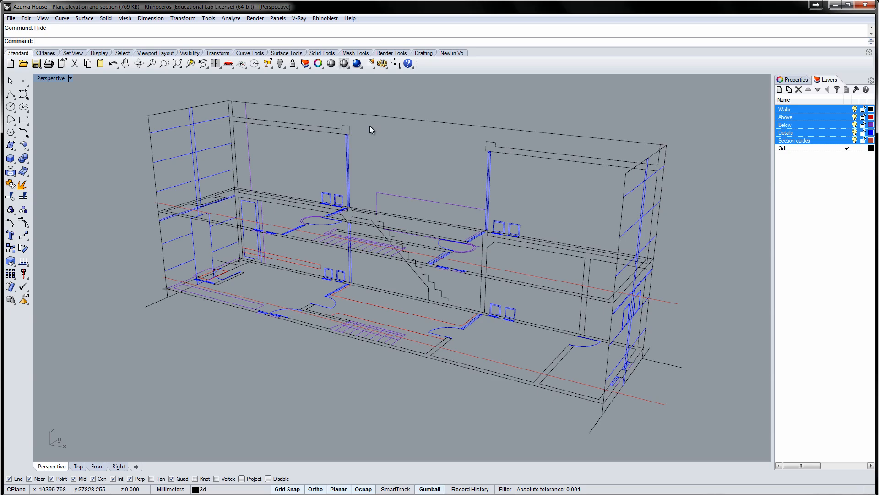
pyautogui.click(350, 127)
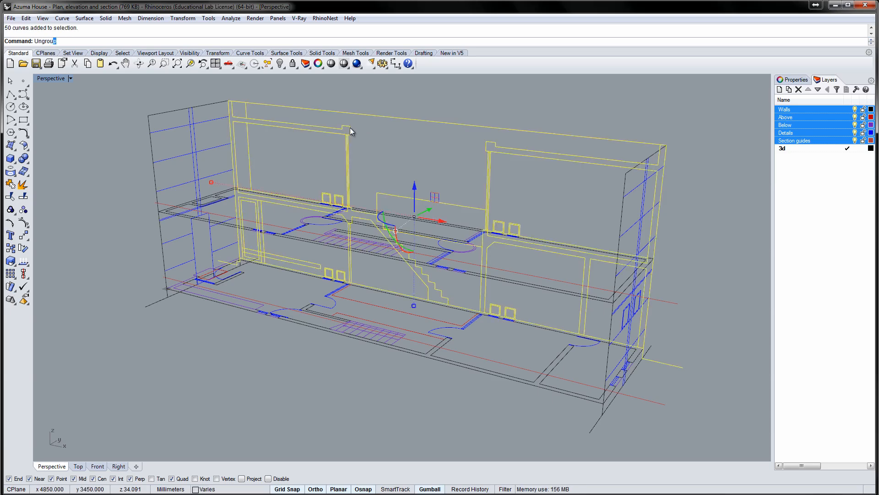
pyautogui.write('Ungrou')
pyautogui.press('Return')
# Draw a short vertical polyline on the long section where the stair meets the edge of the upper floor slab
pyautogui.scroll(6, 362, 183)
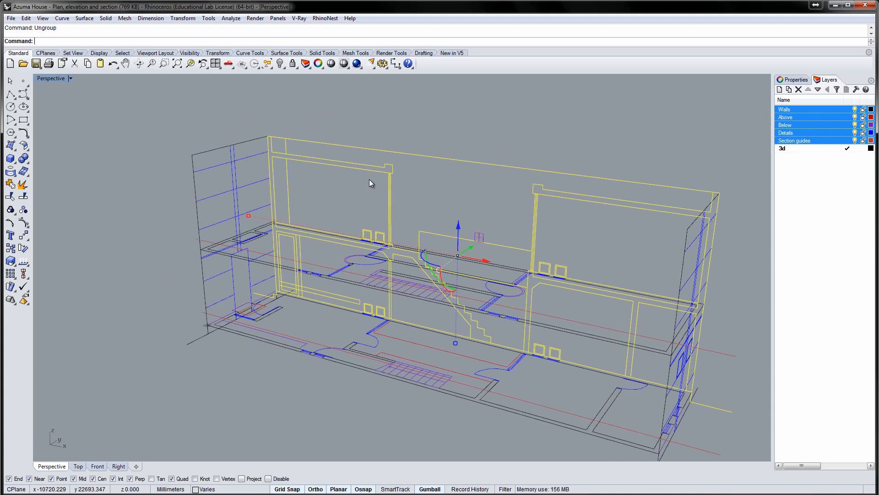
pyautogui.keyDown('shift'); pyautogui.moveTo(338, 188); pyautogui.dragTo(336, 163, button='right'); pyautogui.keyUp('shift')
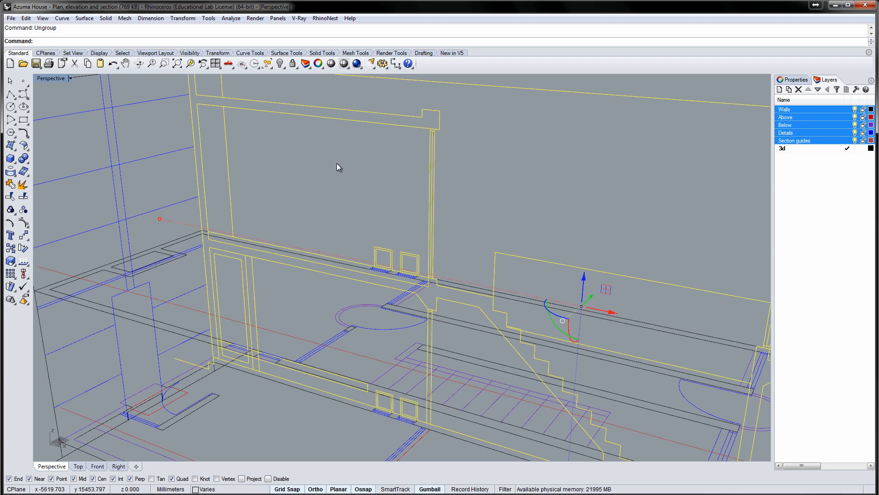
pyautogui.click(10, 95)
pyautogui.click(436, 298)
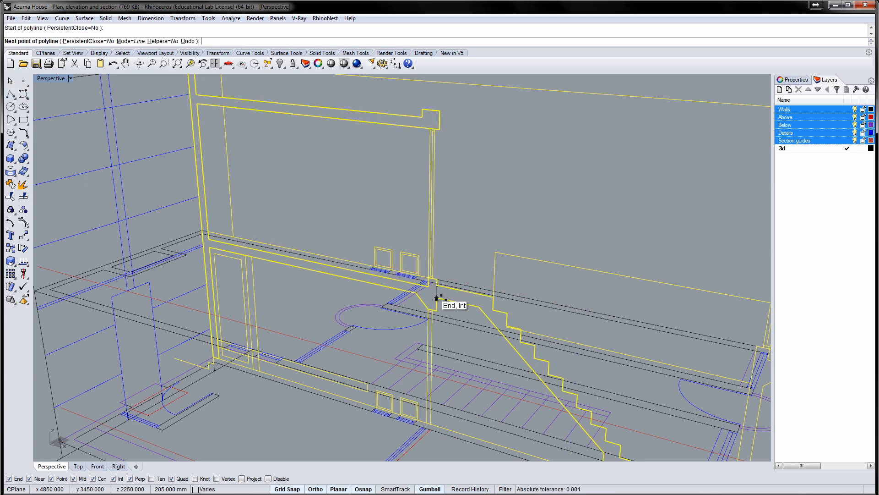
pyautogui.press('Escape')
pyautogui.press('Escape')
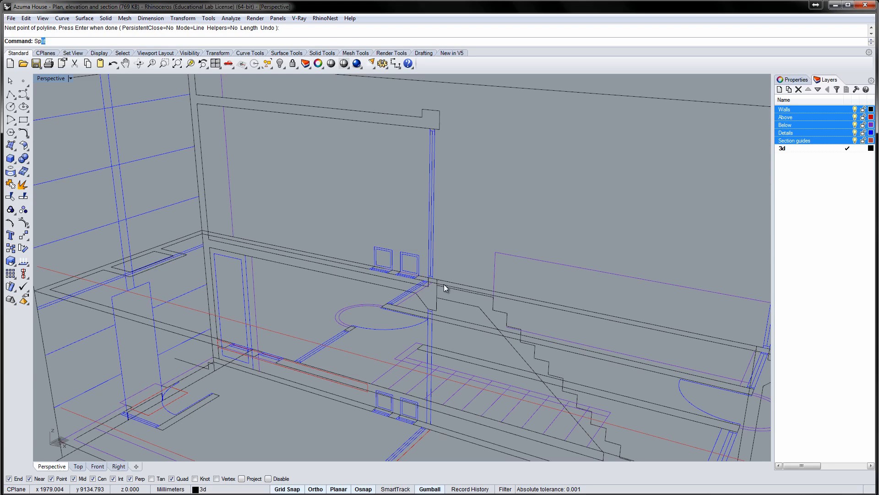
# Split the long section outline with the short vertical line between the floor slab and the stair
pyautogui.press('Return')
pyautogui.click(440, 300)
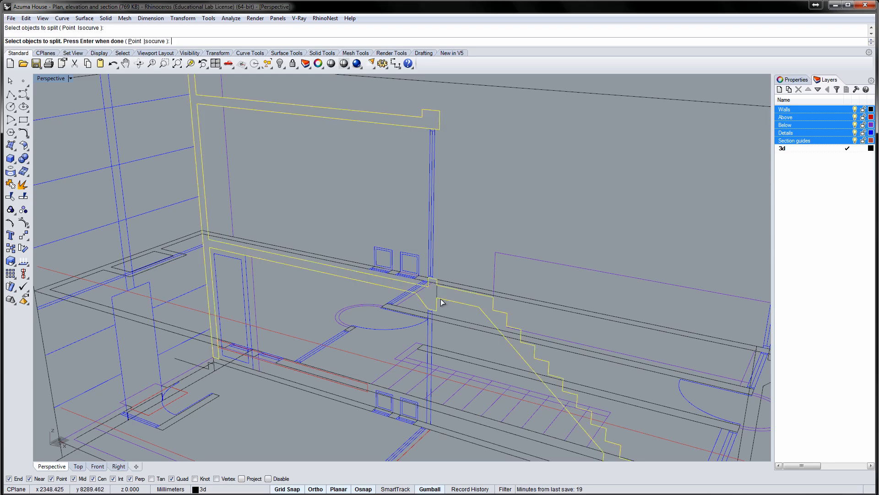
pyautogui.press('Return')
pyautogui.click(437, 292)
pyautogui.press('Return')
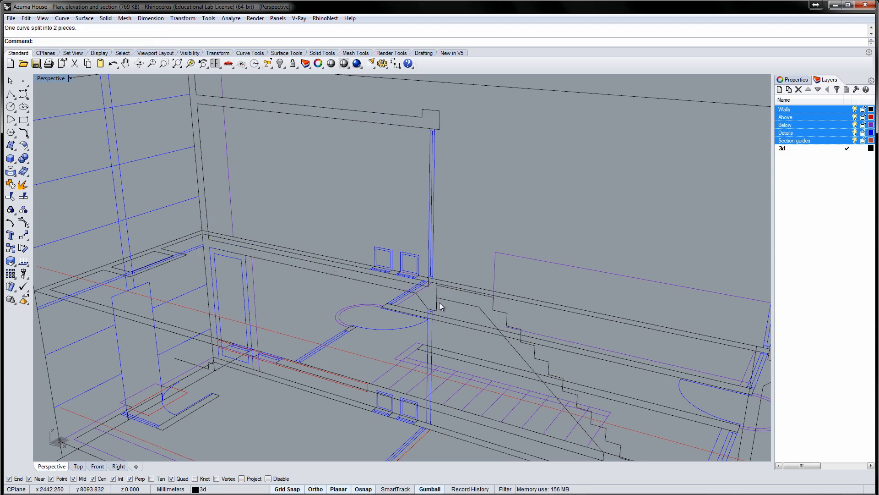
# Close the front wall, floor and roof part of the split section outline with CloseCrv
pyautogui.click(436, 301)
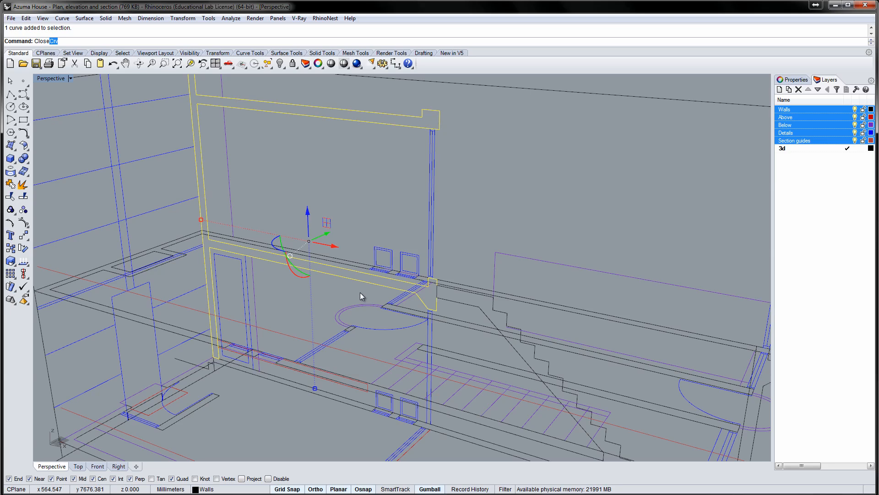
pyautogui.write('Close')
pyautogui.press('Return')
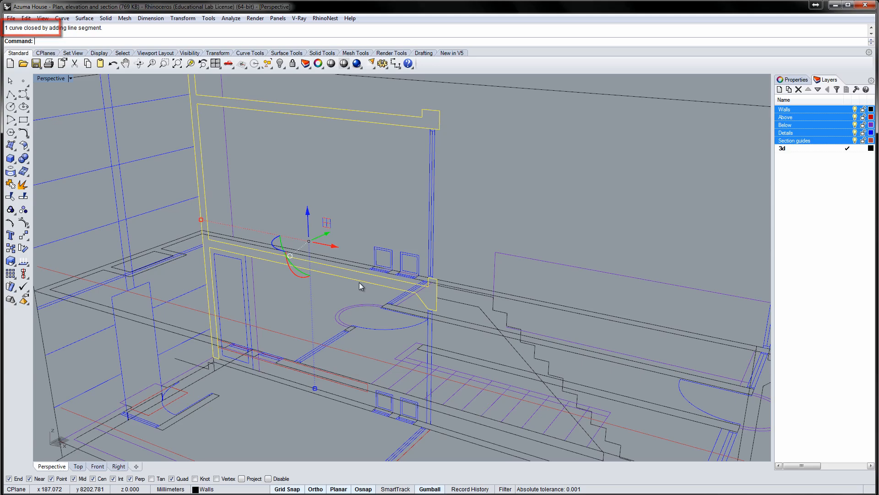
# Extrude the closed section outline as a solid across the house to the inner face of the opposite long wall
pyautogui.write('ExtrudeCrv')
pyautogui.press('Return')
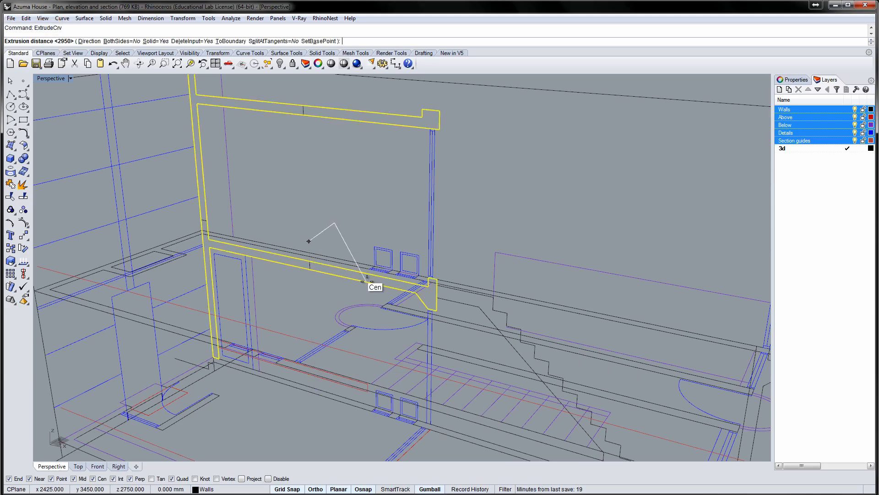
pyautogui.scroll(-5, 369, 282)
pyautogui.scroll(4, 206, 275)
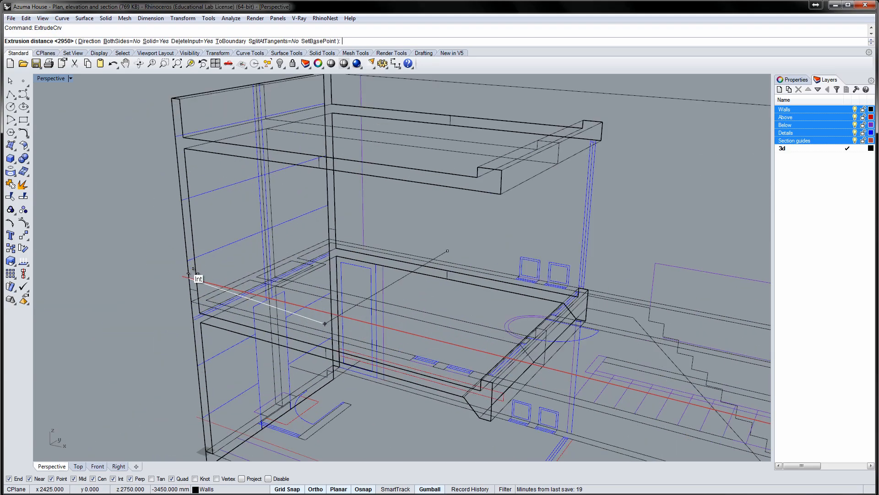
pyautogui.click(205, 300)
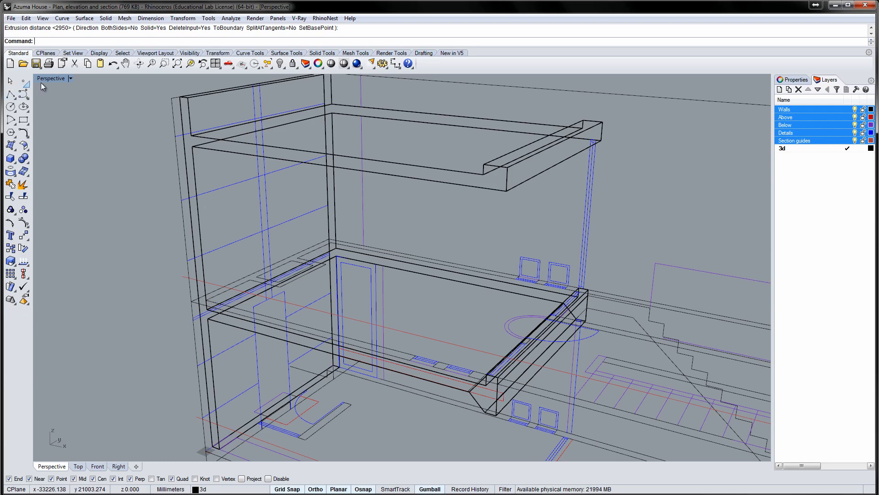
# Scale the extruded section solid in one direction with Scale1D in the Top view so its far edge meets the opposite long wall's inner face
pyautogui.doubleClick(59, 82)
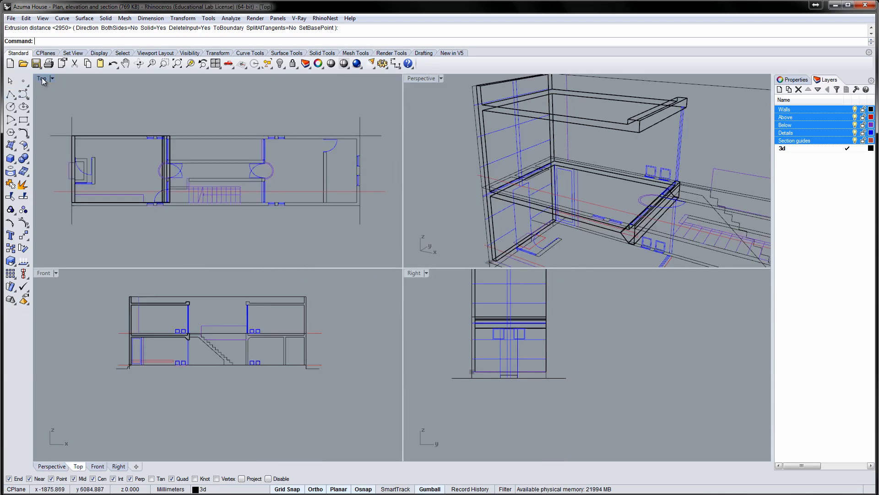
pyautogui.doubleClick(40, 88)
pyautogui.moveTo(214, 220); pyautogui.dragTo(284, 205, button='right')
pyautogui.scroll(5, 255, 249)
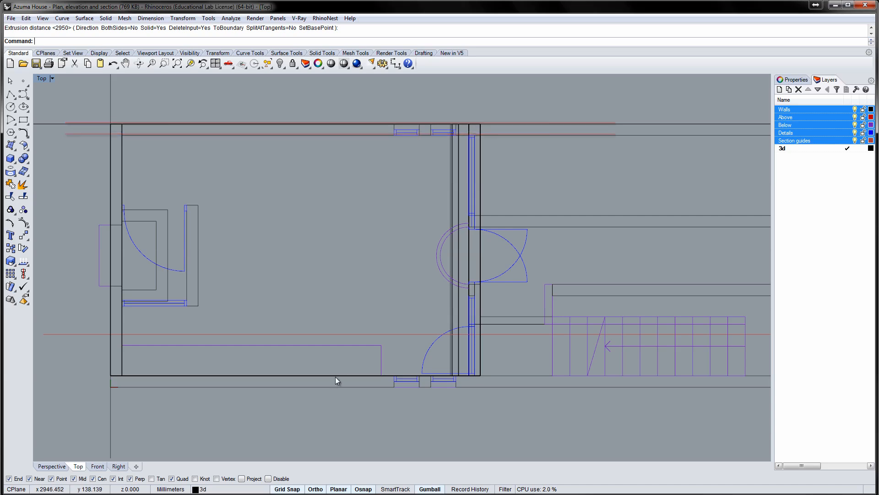
pyautogui.click(122, 352)
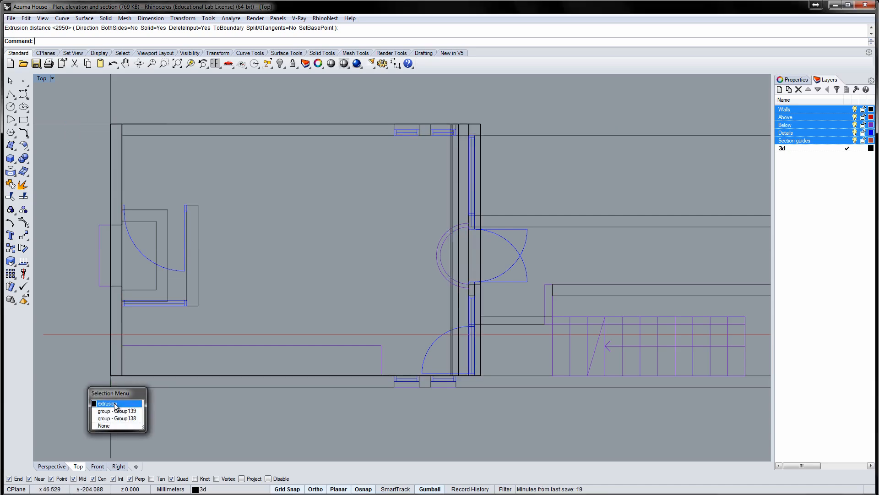
pyautogui.click(115, 405)
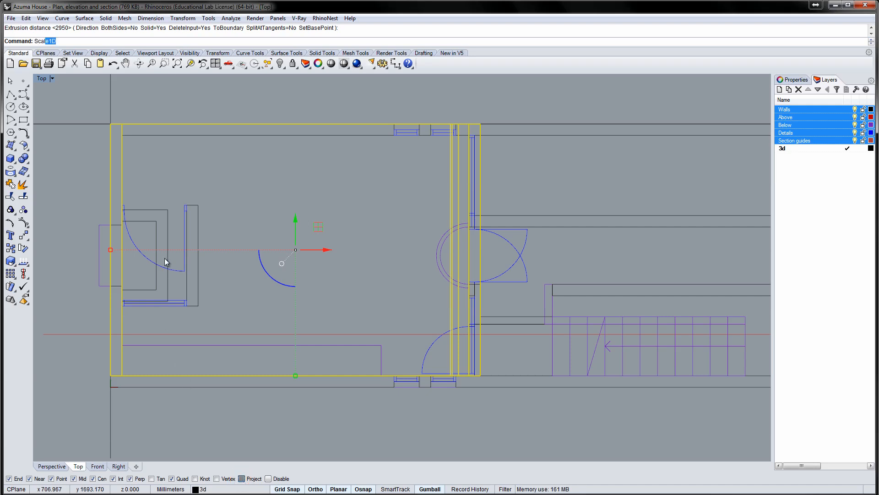
pyautogui.write('Scale1D')
pyautogui.press('Return')
pyautogui.click(111, 376)
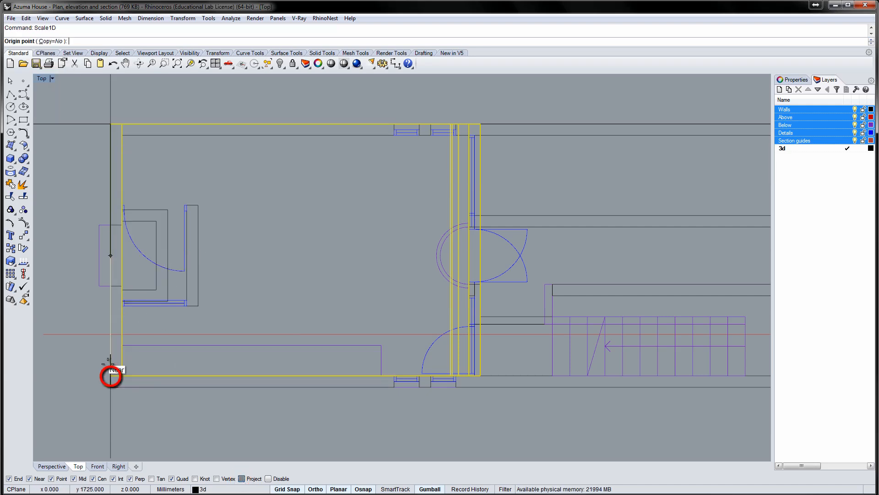
pyautogui.click(110, 124)
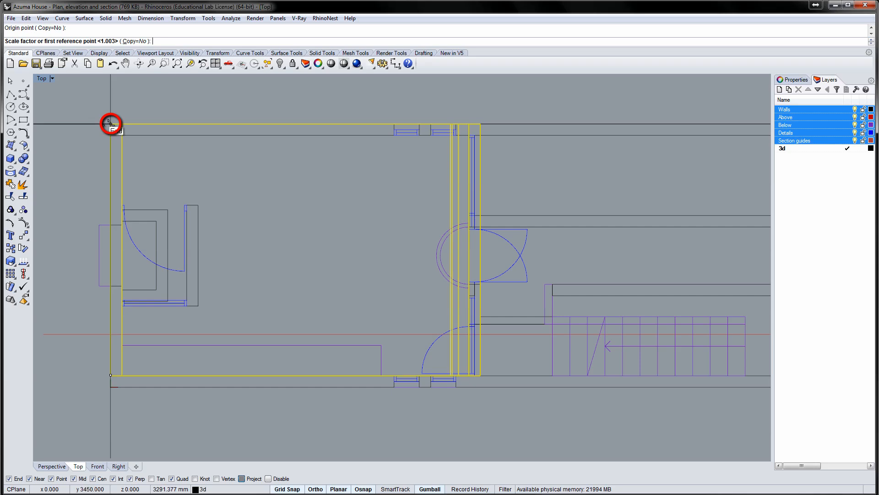
pyautogui.click(121, 135)
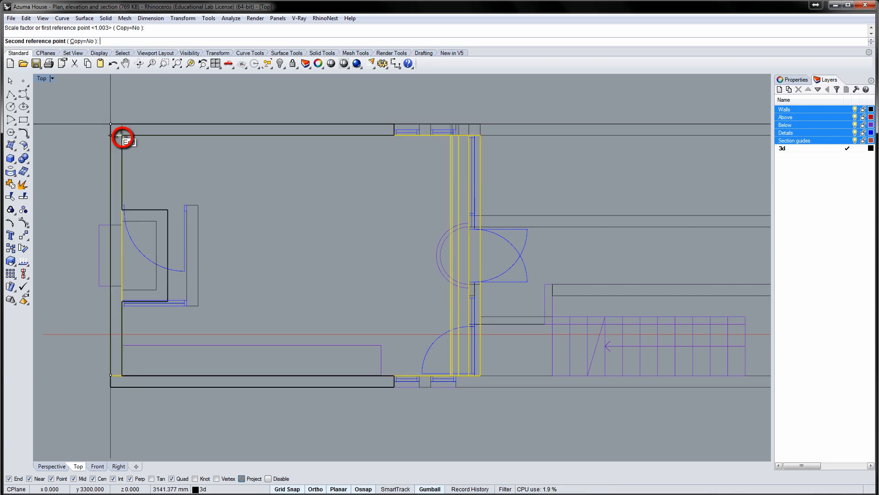
pyautogui.scroll(5, 122, 136)
pyautogui.click(123, 136)
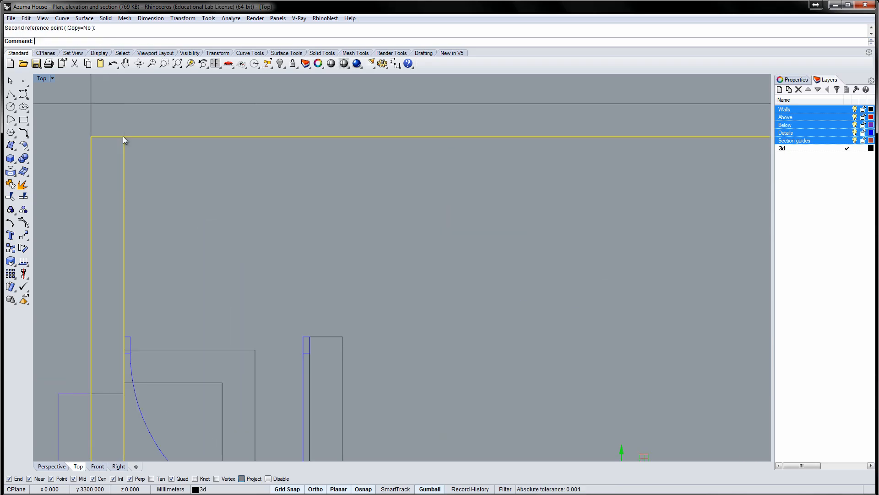
pyautogui.scroll(-5, 123, 136)
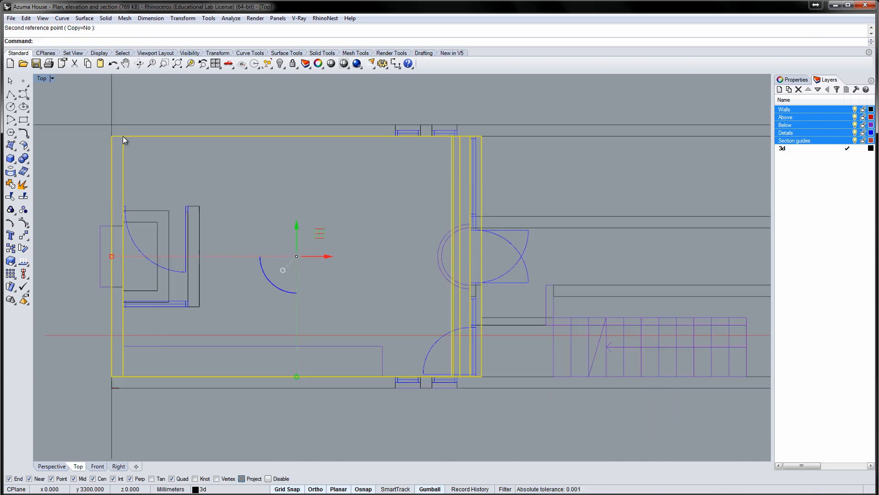
# Deselect the scaled solid and show the maximized Perspective view in shaded display
pyautogui.doubleClick(43, 79)
pyautogui.doubleClick(417, 79)
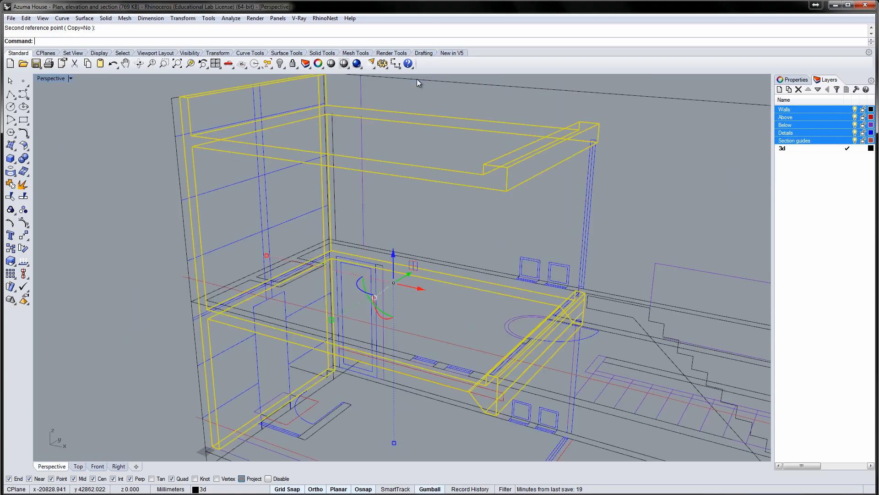
pyautogui.moveTo(487, 169); pyautogui.dragTo(391, 145, button='right')
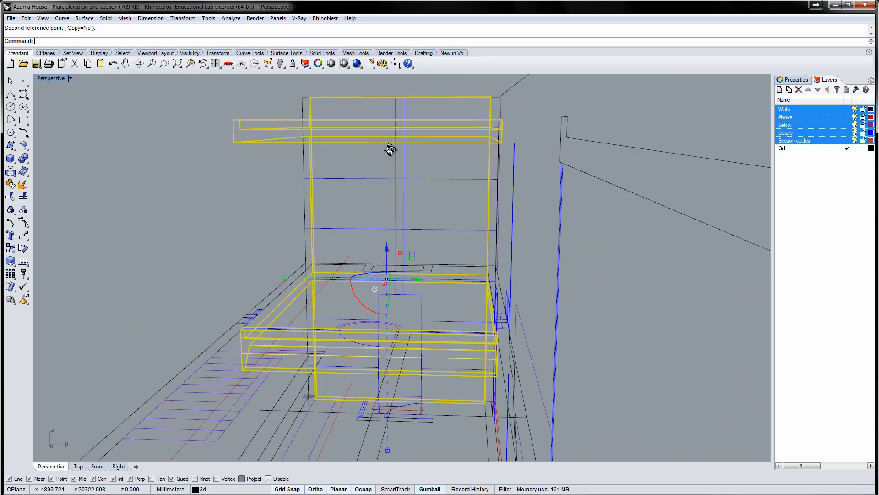
pyautogui.moveTo(490, 270); pyautogui.dragTo(436, 226, button='right')
pyautogui.press('Escape')
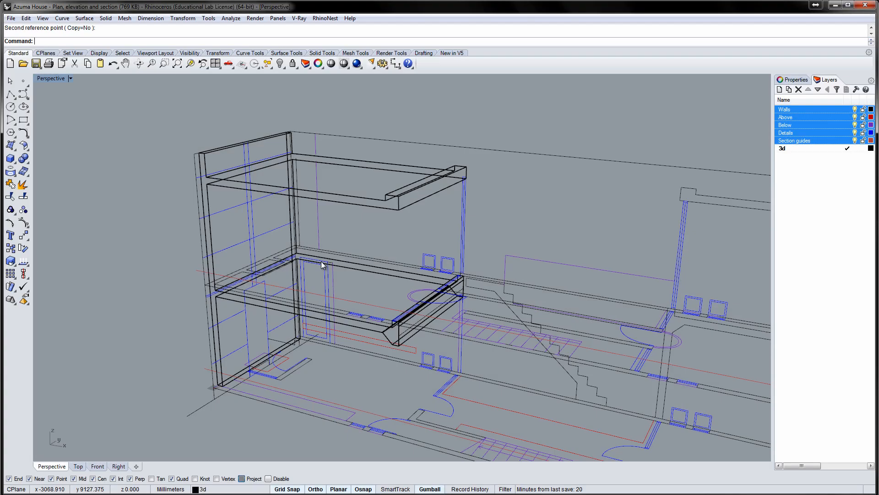
pyautogui.click(344, 64)
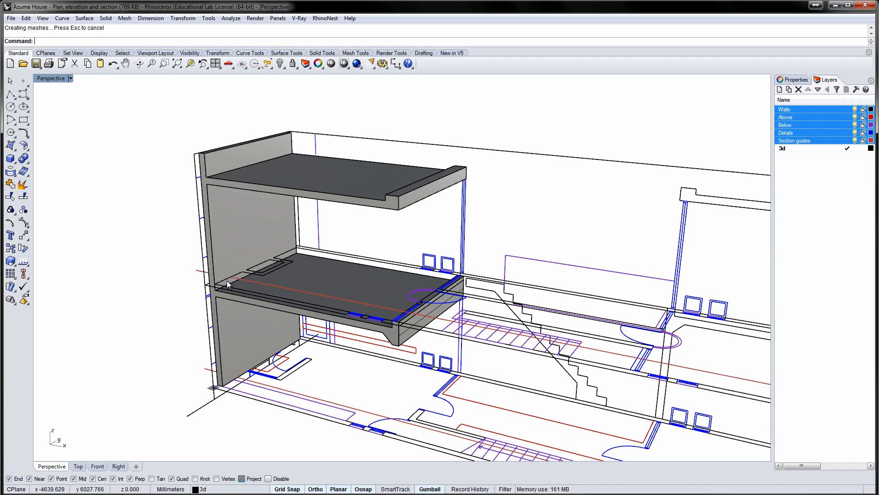
# Turn off projected snapping and draw a box over the upper floor slab, from the front wall to the edge beam, up to the beam's top
pyautogui.click(11, 159)
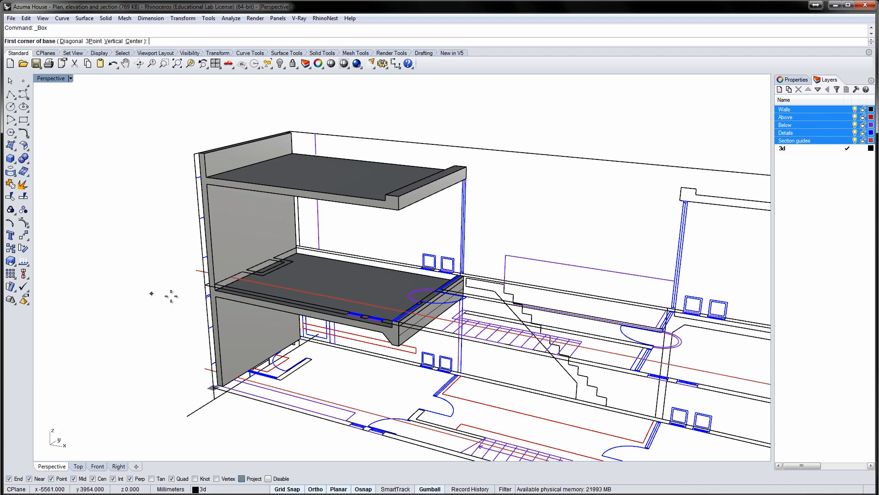
pyautogui.scroll(5, 222, 295)
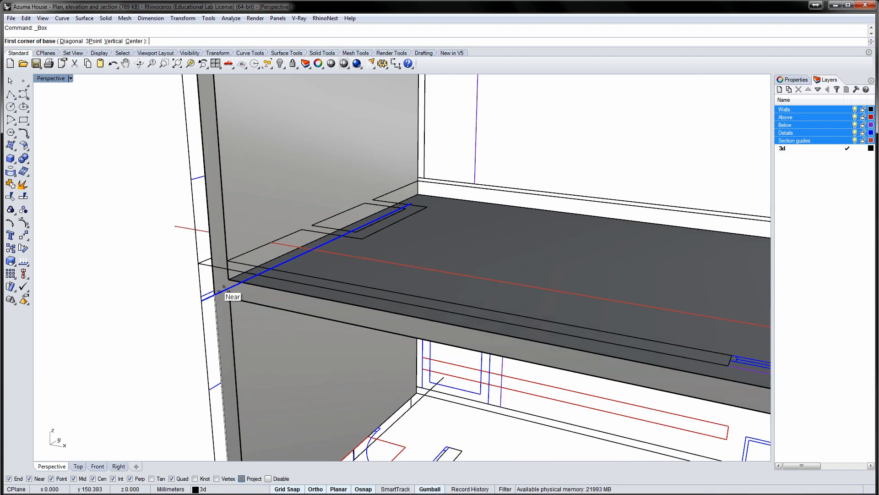
pyautogui.click(241, 479)
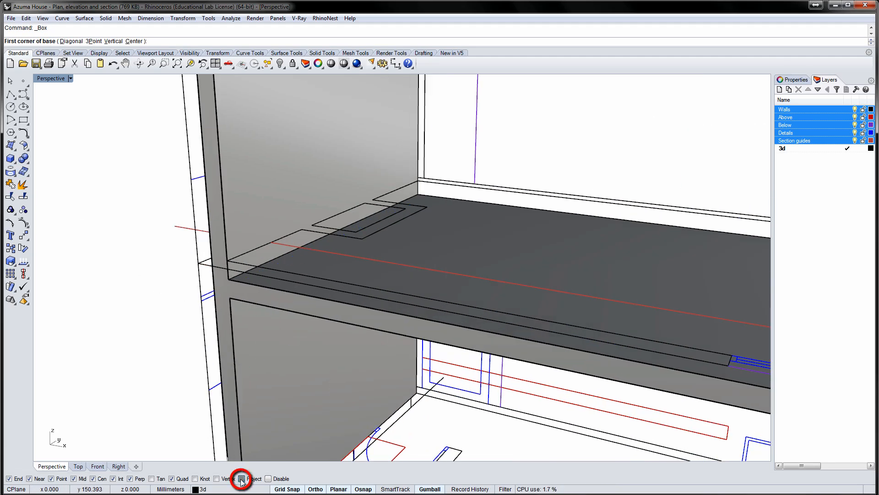
pyautogui.click(228, 279)
pyautogui.scroll(-4, 339, 274)
pyautogui.moveTo(406, 271); pyautogui.dragTo(475, 263, button='right')
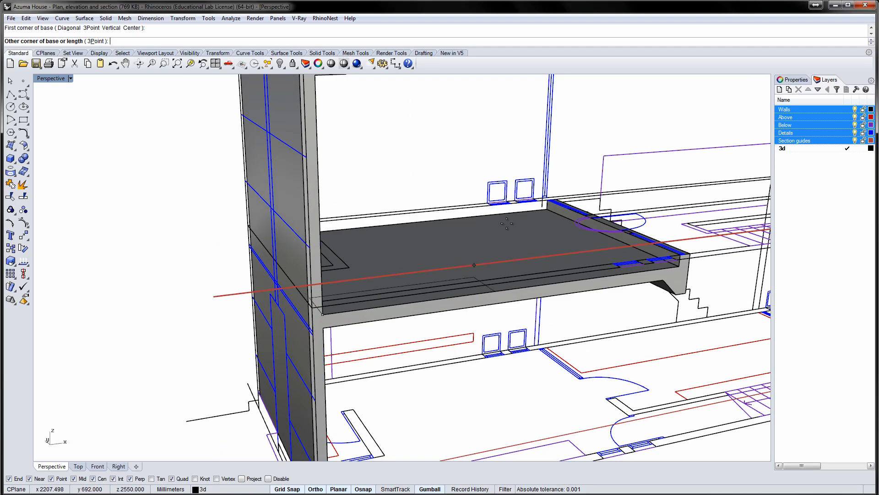
pyautogui.scroll(5, 529, 202)
pyautogui.click(566, 203)
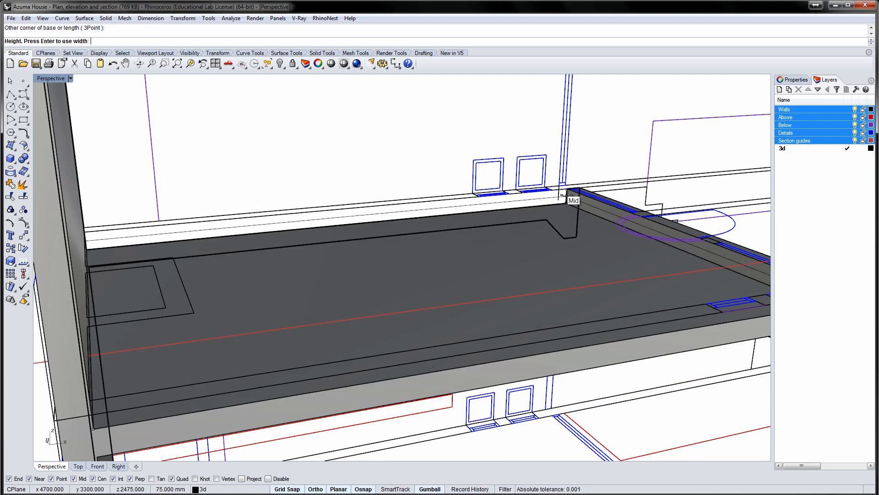
pyautogui.click(566, 187)
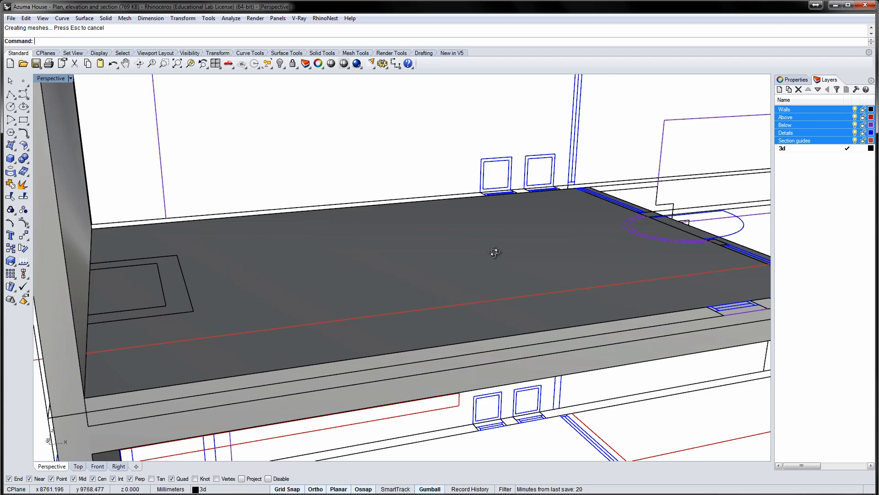
# Trace the U-shaped wall outline against the front wall on the upper floor with a closed polyline
pyautogui.moveTo(495, 249); pyautogui.dragTo(337, 238, button='right')
pyautogui.scroll(-3, 388, 232)
pyautogui.scroll(-2, 356, 267)
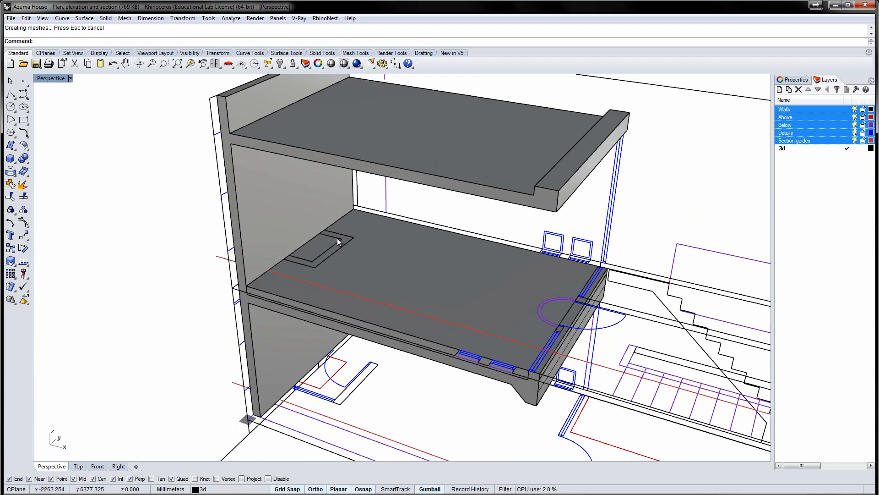
pyautogui.scroll(5, 337, 238)
pyautogui.click(10, 96)
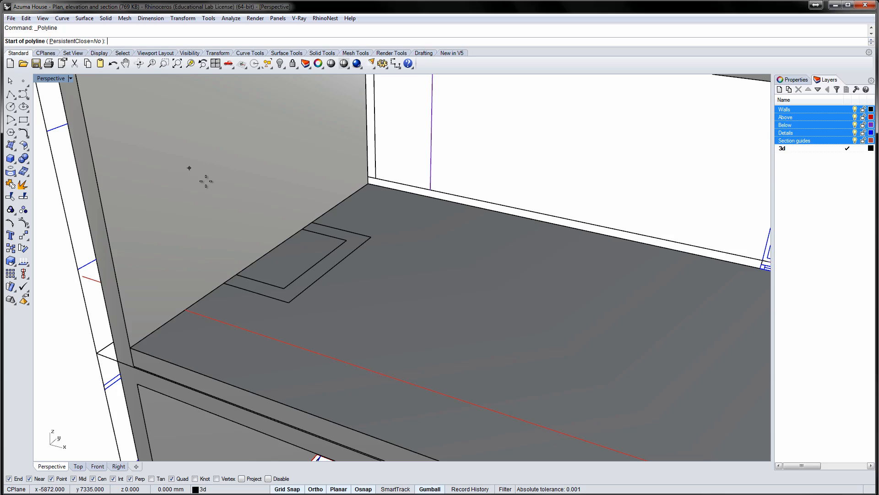
pyautogui.scroll(2, 305, 238)
pyautogui.click(308, 230)
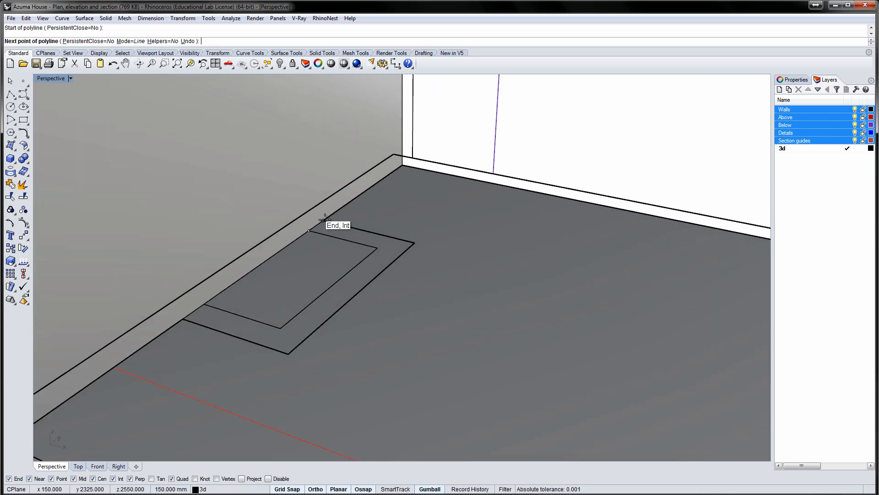
pyautogui.click(324, 220)
pyautogui.click(415, 243)
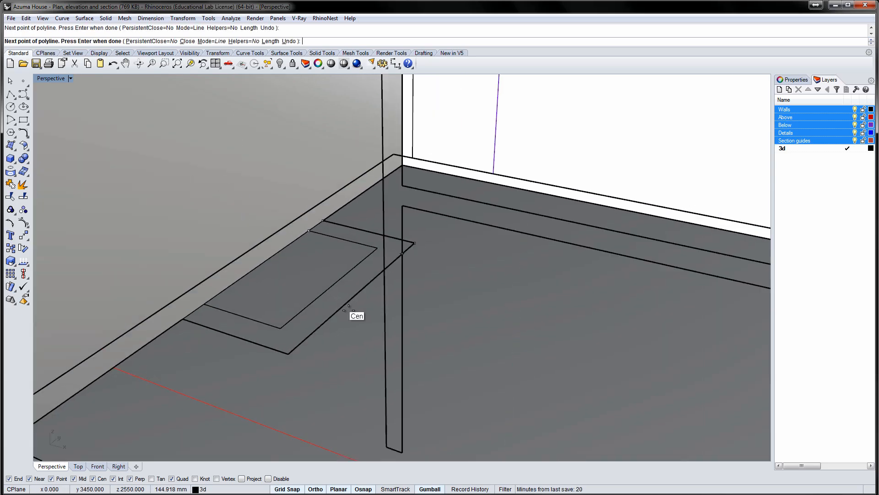
pyautogui.click(288, 354)
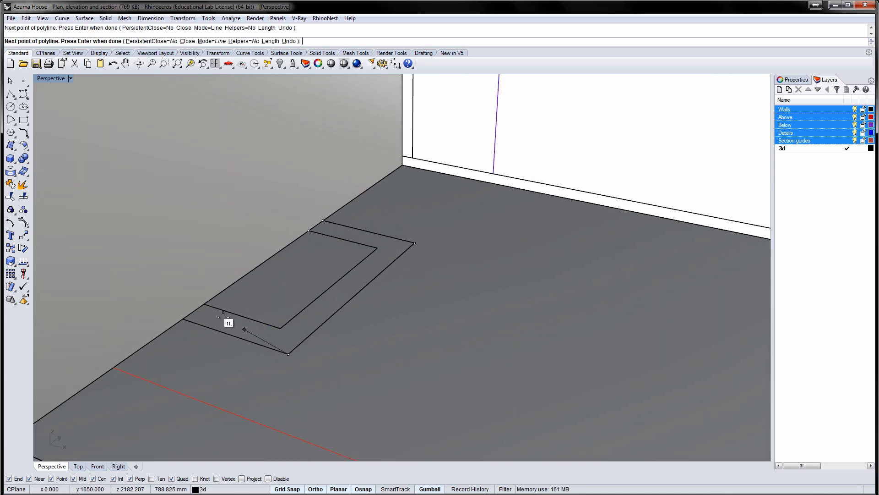
pyautogui.click(183, 319)
pyautogui.click(204, 304)
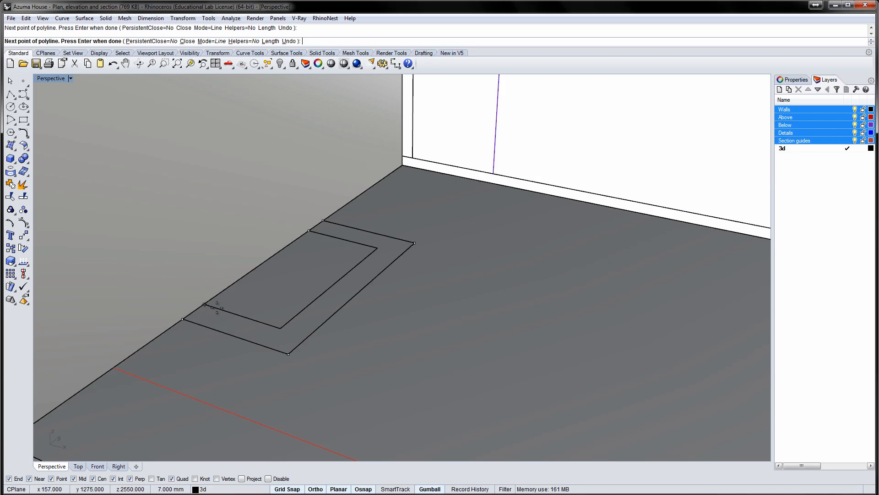
pyautogui.click(281, 328)
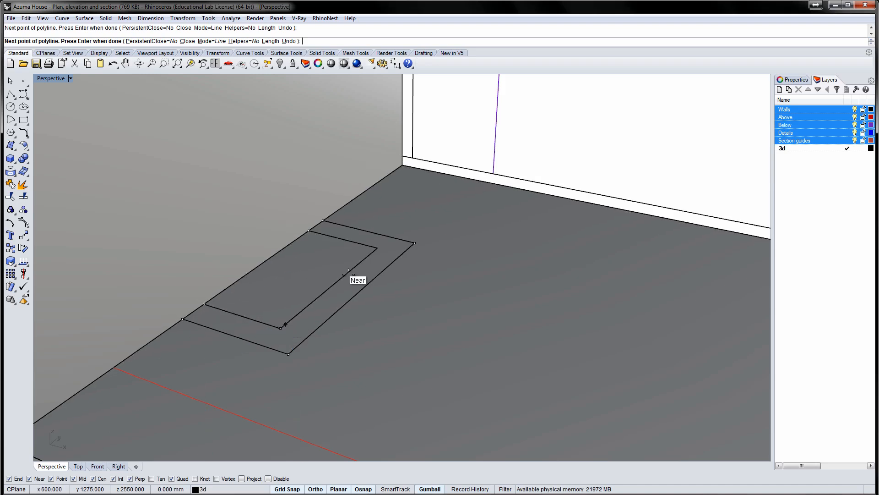
pyautogui.click(374, 248)
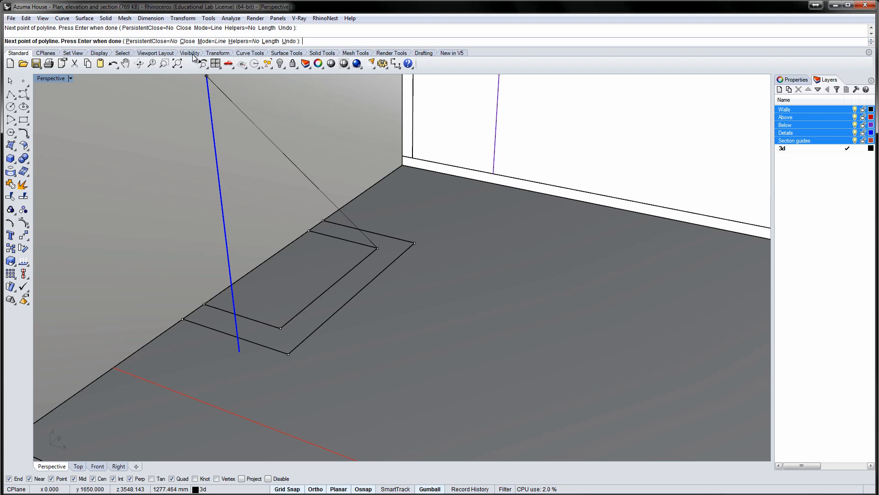
pyautogui.click(187, 41)
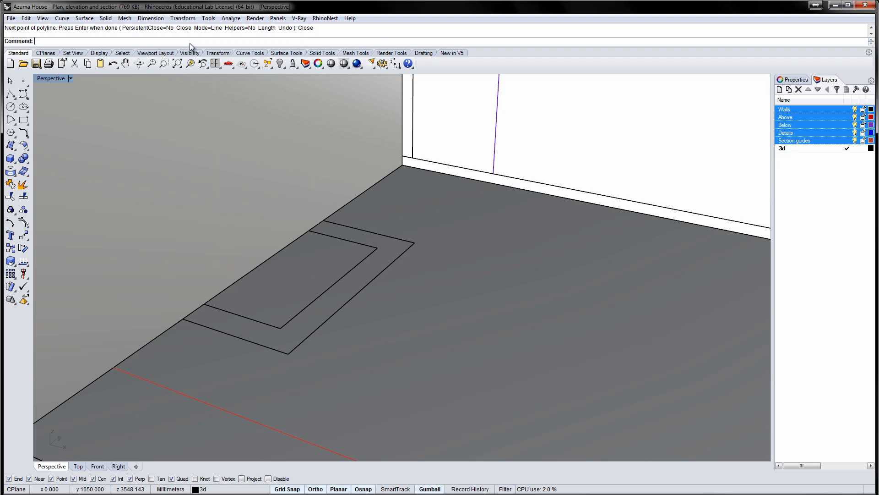
# Extrude the closed U-shaped outline as a solid 2950 mm upward to the top of the front wall
pyautogui.click(329, 237)
pyautogui.click(329, 235)
pyautogui.scroll(-10, 325, 235)
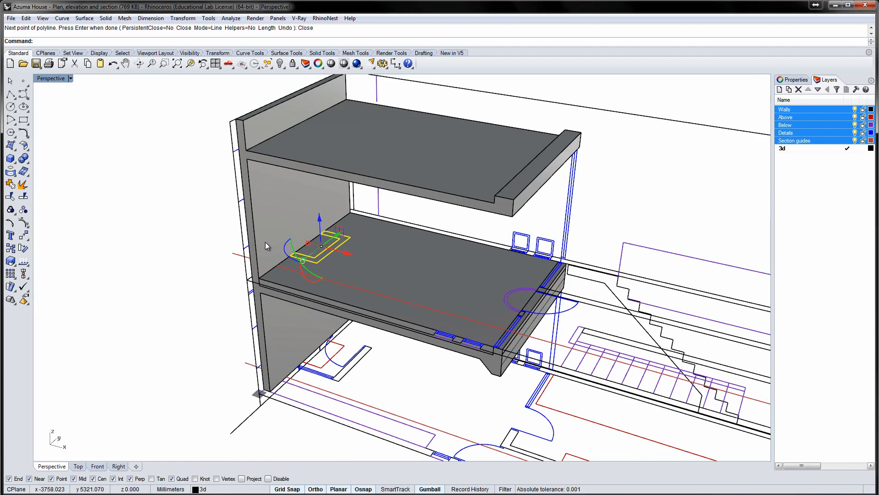
pyautogui.press('Return')
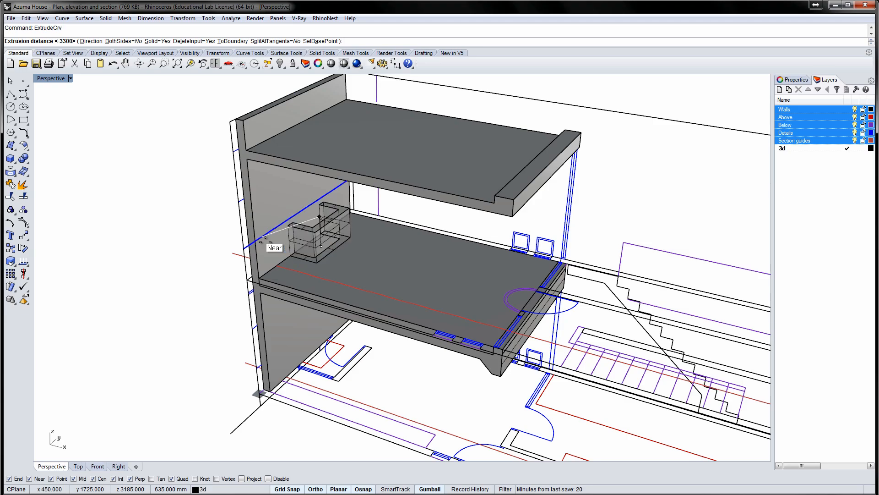
pyautogui.moveTo(265, 259); pyautogui.dragTo(307, 191, button='right')
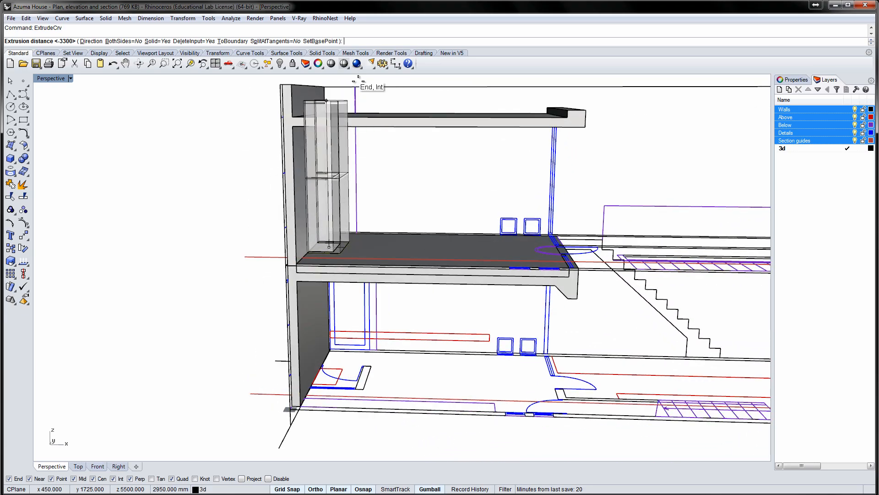
pyautogui.click(362, 82)
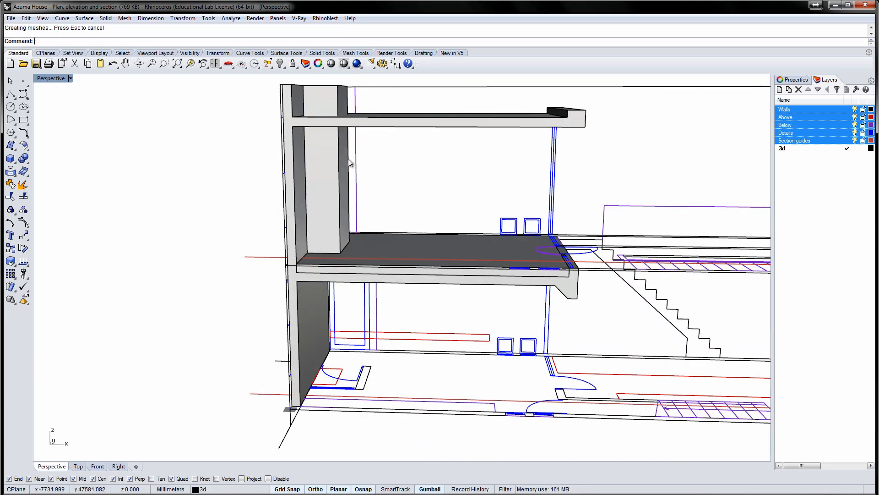
# Draw a box filling the opening of the U-shaped shaft, from its top inner corners down past the ground floor
pyautogui.moveTo(350, 163); pyautogui.dragTo(329, 271, button='right')
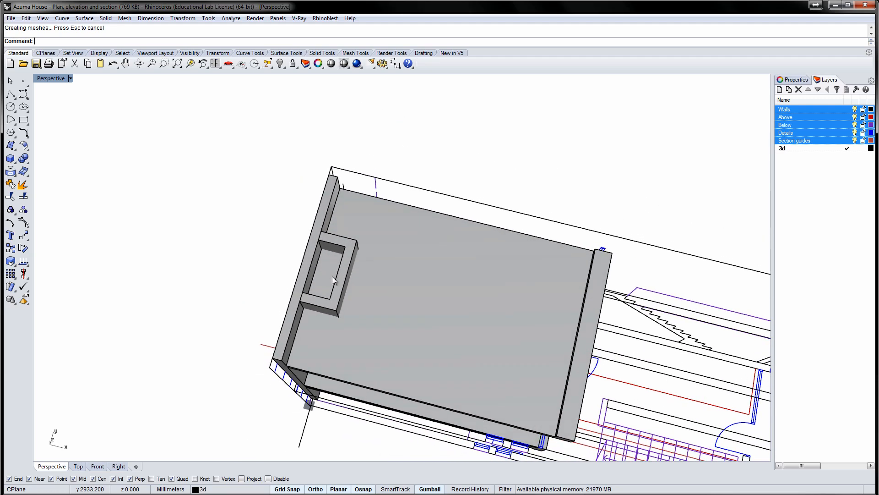
pyautogui.click(10, 158)
pyautogui.scroll(1, 321, 305)
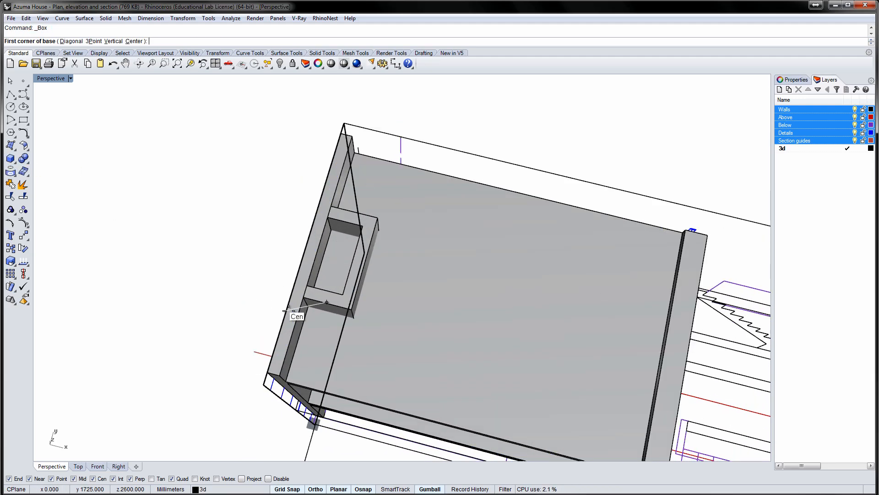
pyautogui.scroll(3, 284, 310)
pyautogui.click(341, 247)
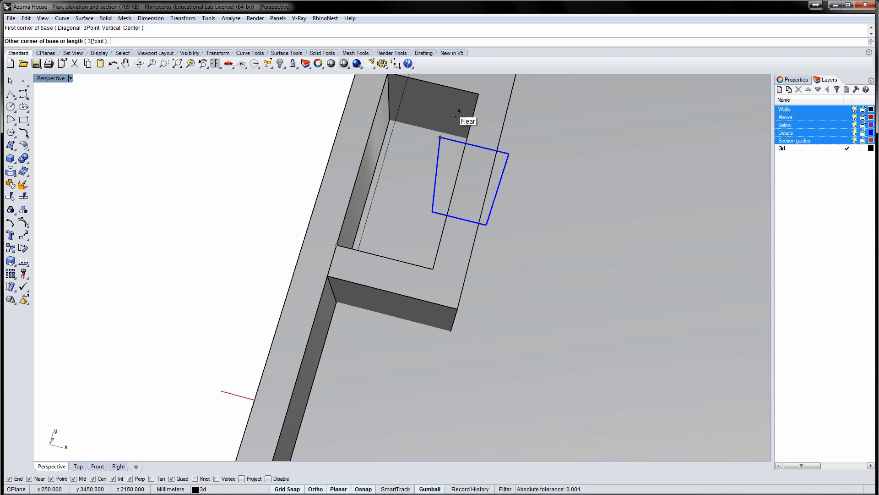
pyautogui.click(479, 94)
pyautogui.scroll(-7, 477, 103)
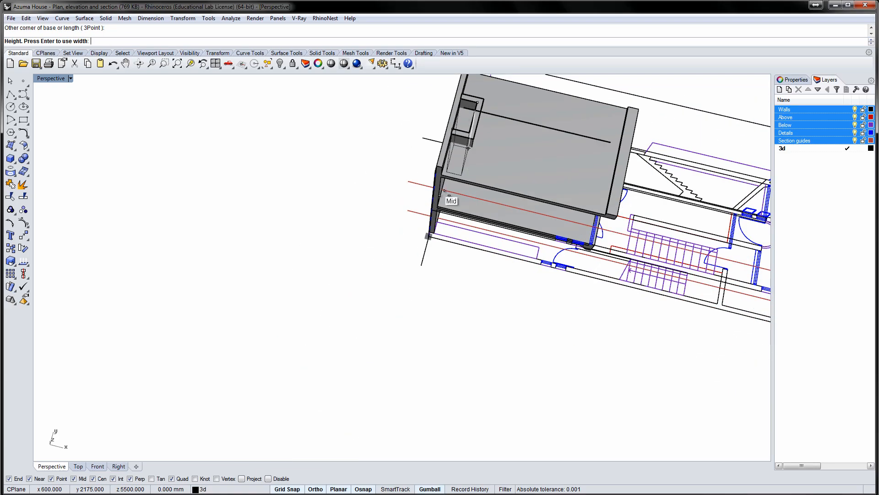
pyautogui.moveTo(447, 220); pyautogui.dragTo(466, 94, button='right')
pyautogui.click(420, 331)
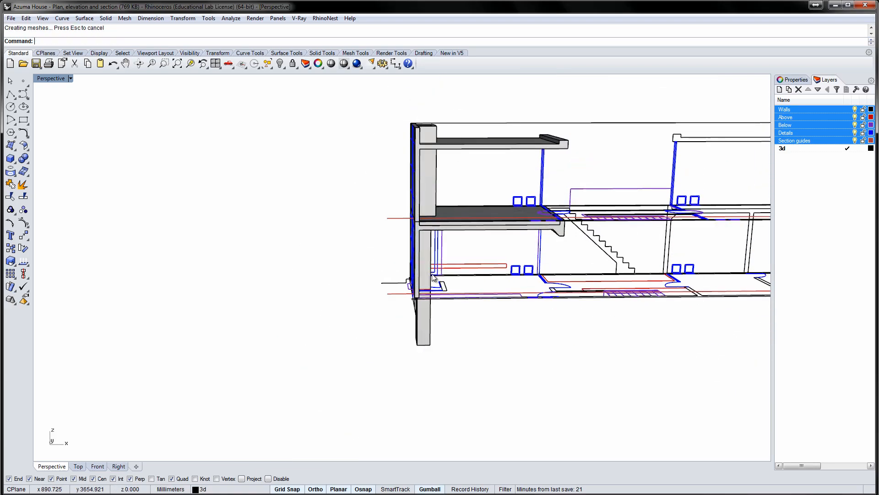
# Boolean-subtract the tall shaft box from the upper floor infill and the extruded wall, floor and roof solid
pyautogui.moveTo(344, 266); pyautogui.dragTo(300, 314, button='right')
pyautogui.moveTo(375, 263); pyautogui.dragTo(355, 264, button='right')
pyautogui.scroll(4, 419, 262)
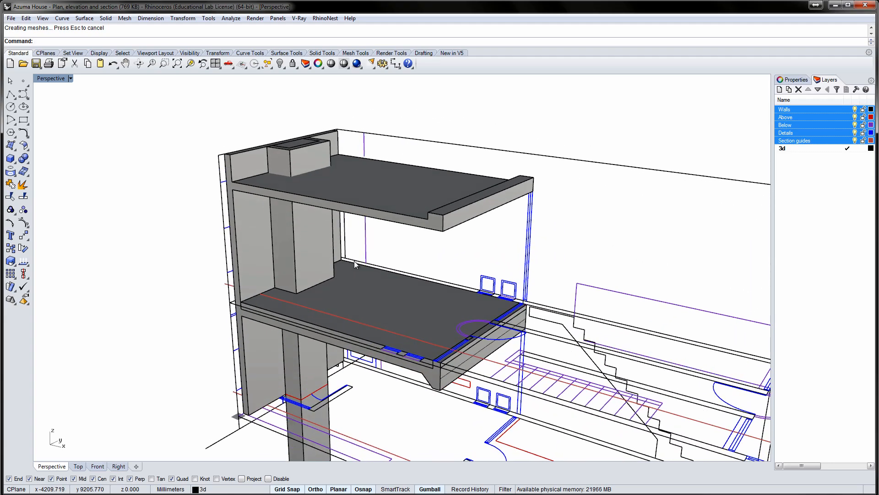
pyautogui.write('Bd')
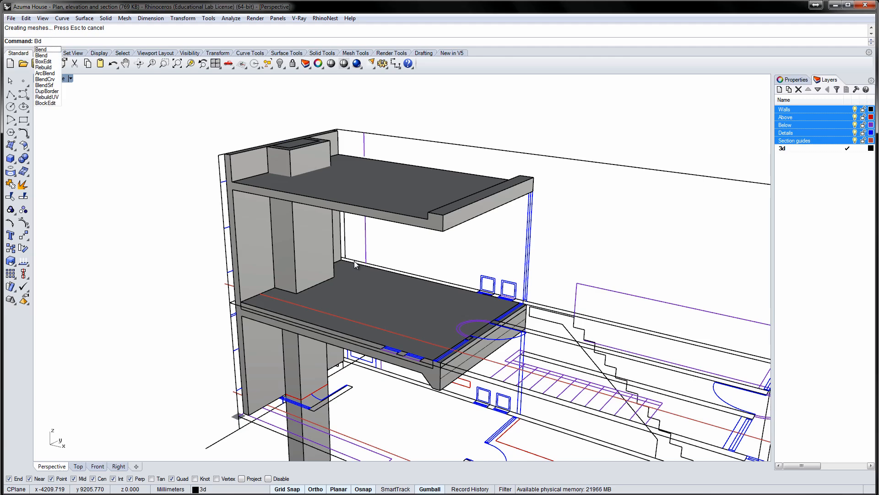
pyautogui.press('Return')
pyautogui.click(391, 307)
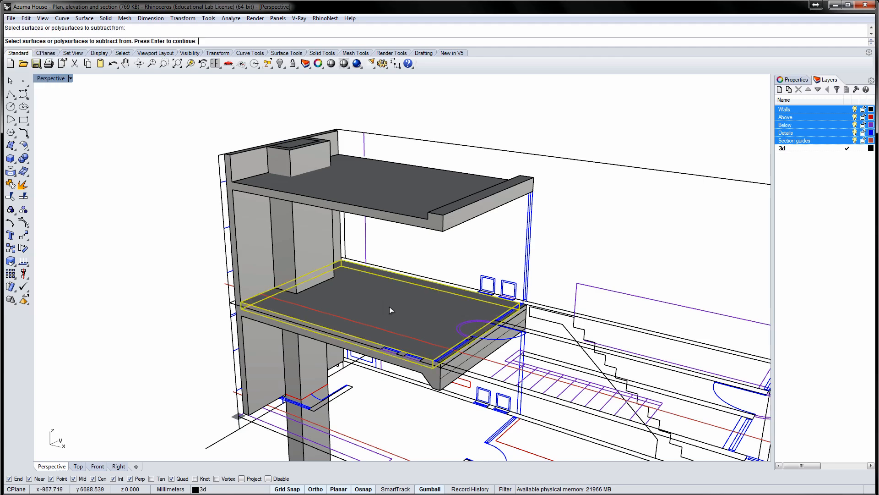
pyautogui.click(430, 374)
pyautogui.press('Return')
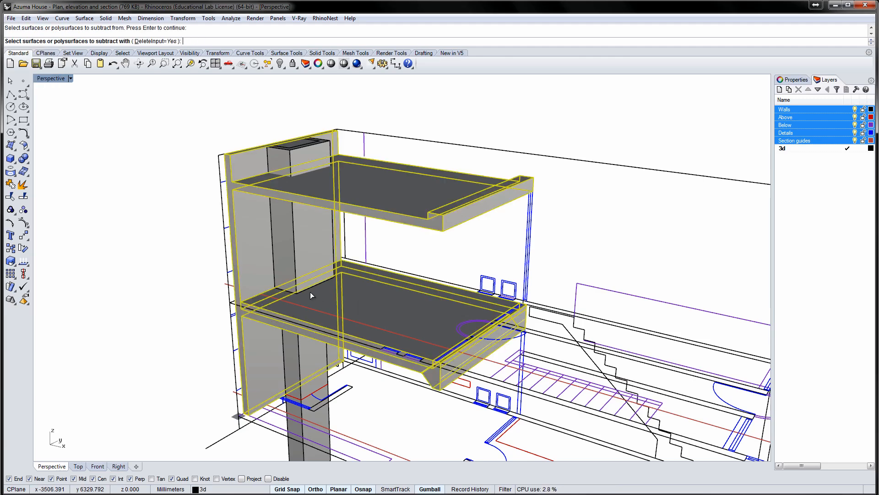
pyautogui.moveTo(309, 292); pyautogui.dragTo(312, 178, button='right')
pyautogui.click(284, 152)
pyautogui.press('Return')
pyautogui.scroll(4, 362, 186)
pyautogui.scroll(-5, 390, 176)
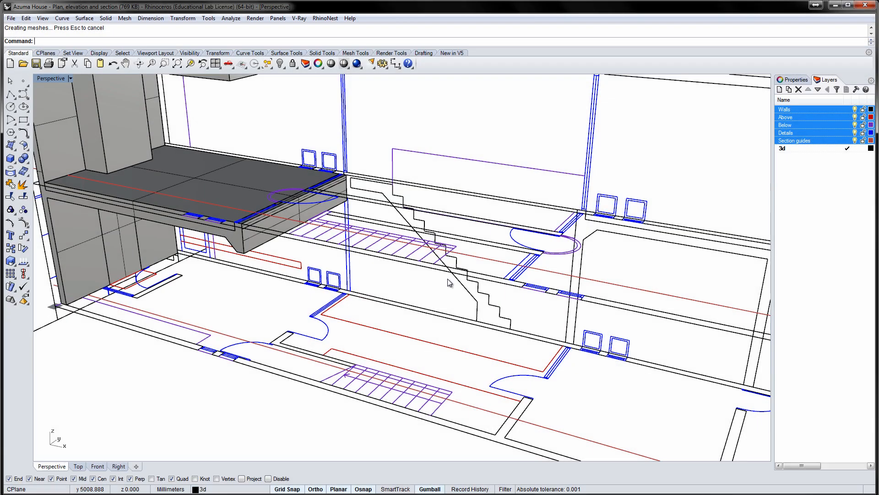
# Join the section's stair outline into one closed curve and copy it from its foot corner to the matching stair corner on the ground-floor plan
pyautogui.click(456, 281)
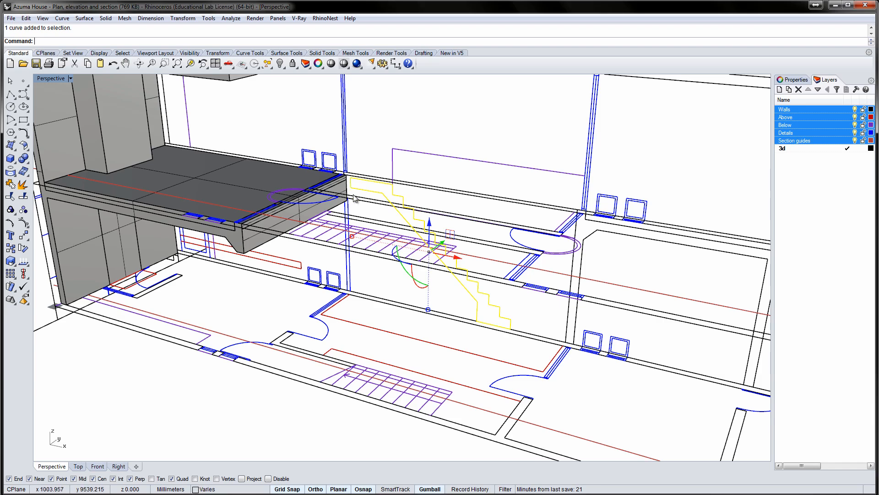
pyautogui.press('Return')
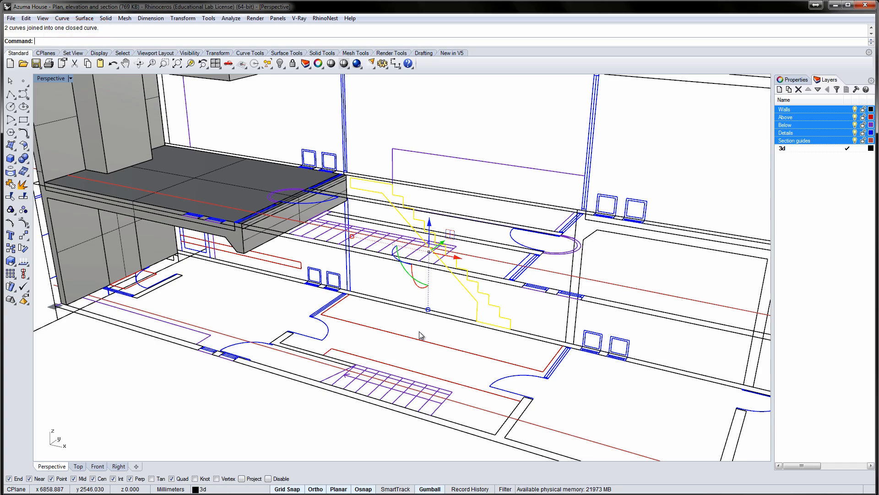
pyautogui.press('Return')
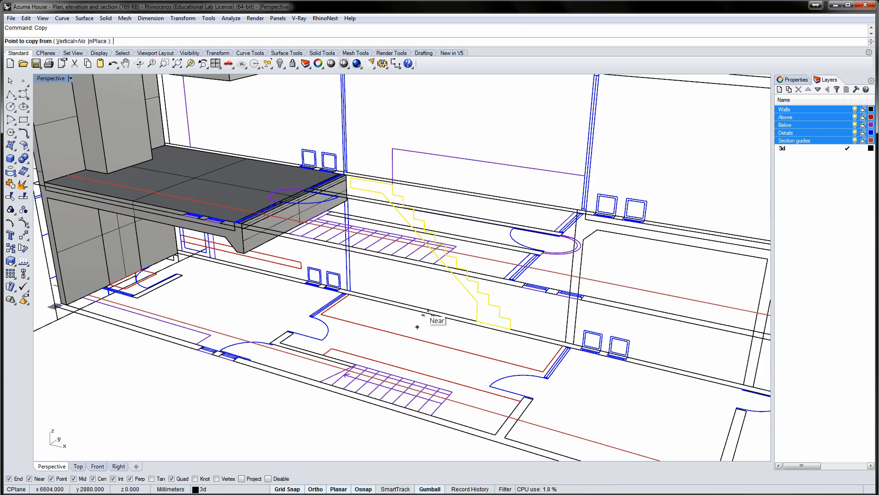
pyautogui.scroll(5, 512, 330)
pyautogui.click(512, 330)
pyautogui.scroll(-5, 512, 331)
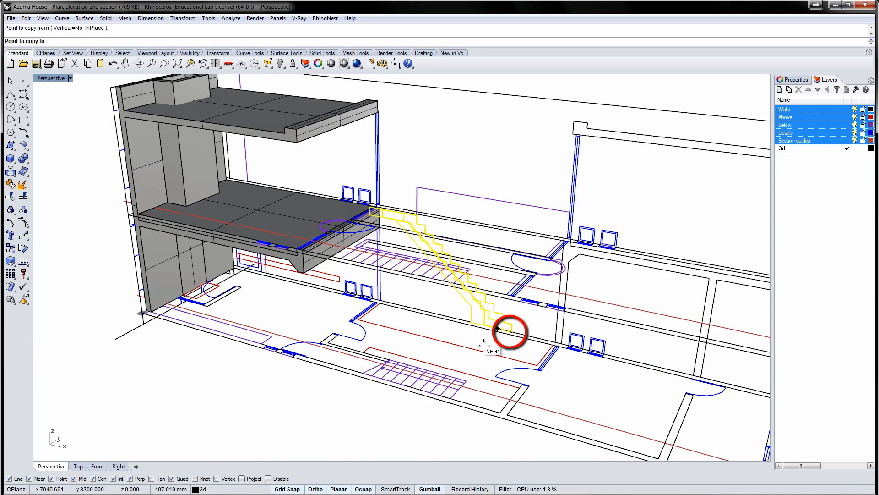
pyautogui.click(450, 398)
pyautogui.press('Return')
pyautogui.press('Escape')
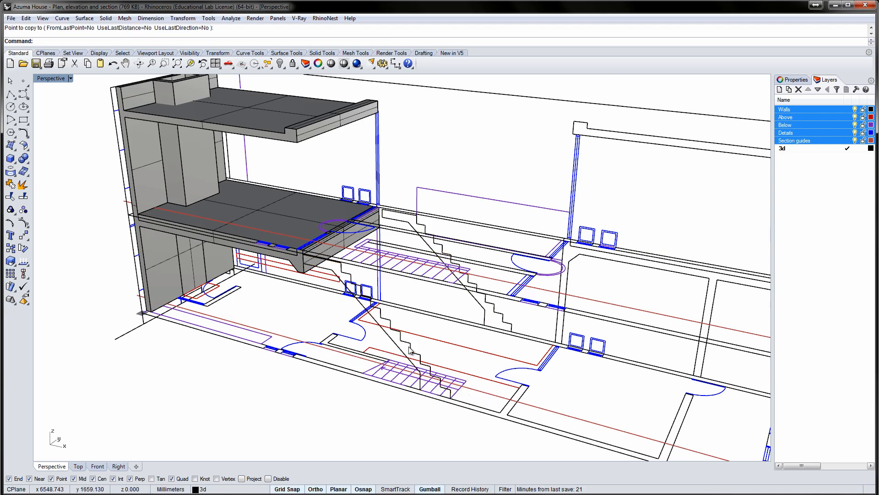
# Extrude the copied stair outline as a solid across the width of the stair drawn on the plan
pyautogui.click(409, 349)
pyautogui.write('ExtrudeCrv')
pyautogui.press('Return')
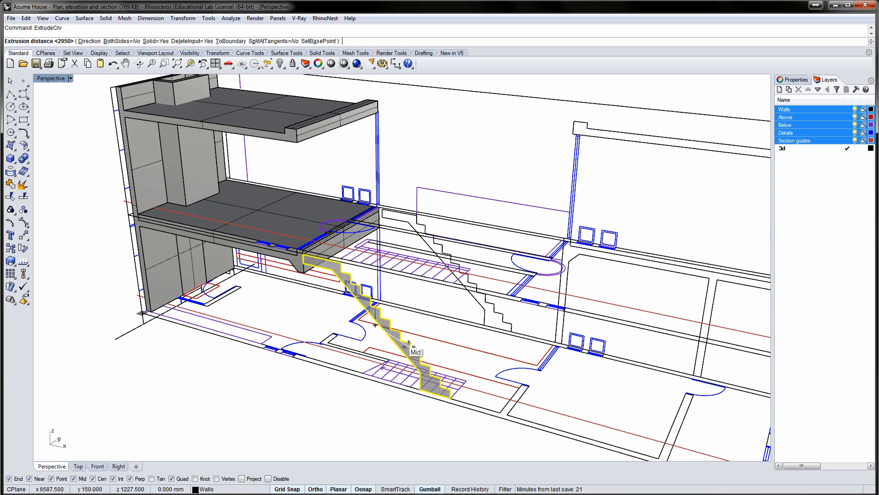
pyautogui.scroll(6, 458, 376)
pyautogui.click(489, 430)
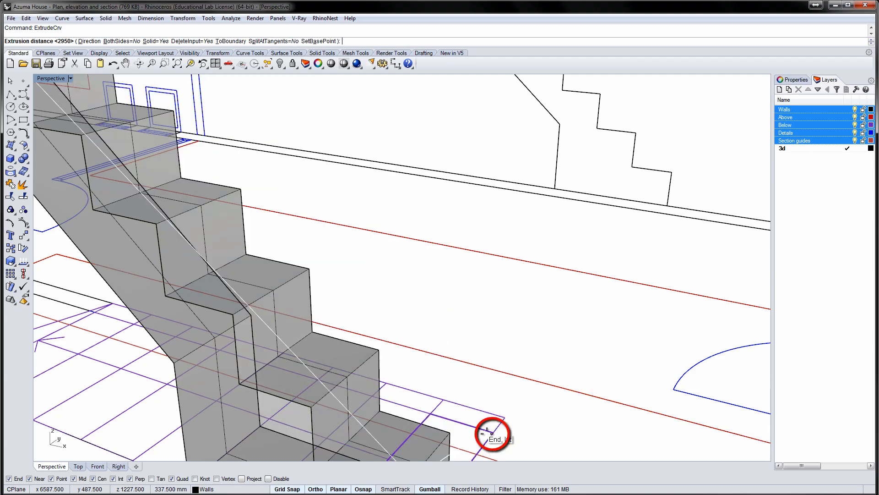
pyautogui.scroll(-12, 484, 399)
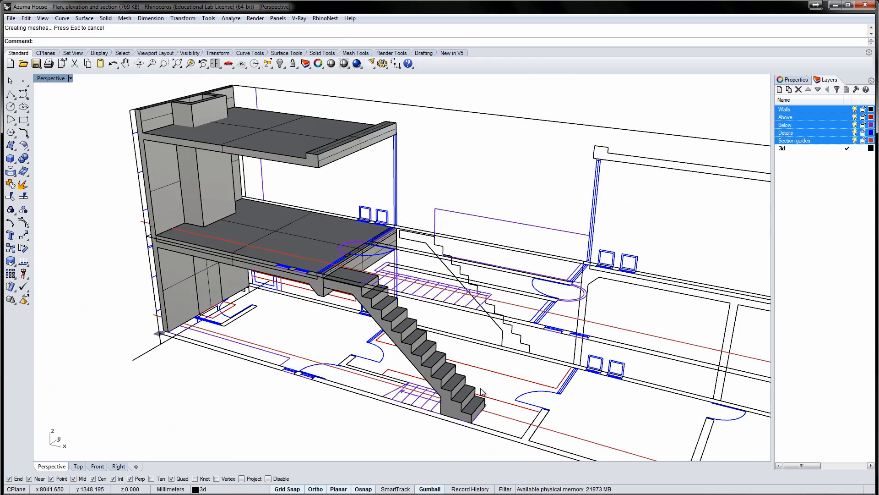
# In the Front view, draw an L-shaped polyline from the stair landing's underside at the beam down to the floor and along to the stair foot
pyautogui.moveTo(483, 393); pyautogui.dragTo(384, 306, button='right')
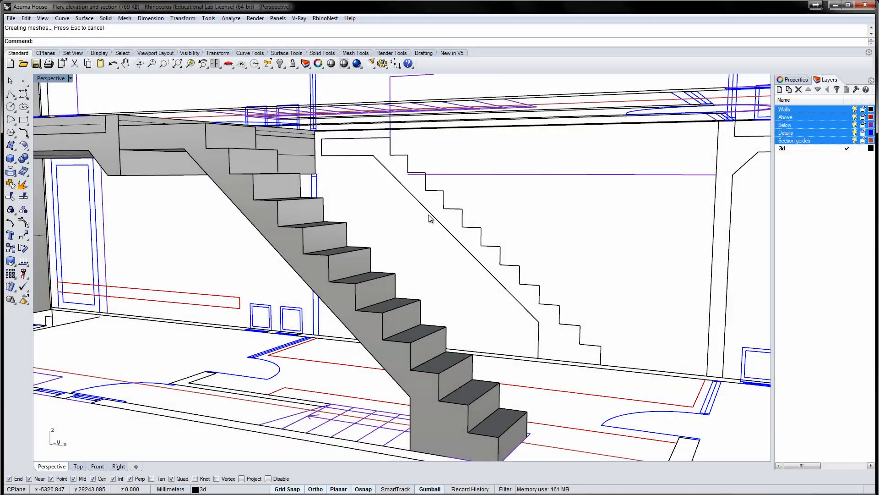
pyautogui.click(429, 214)
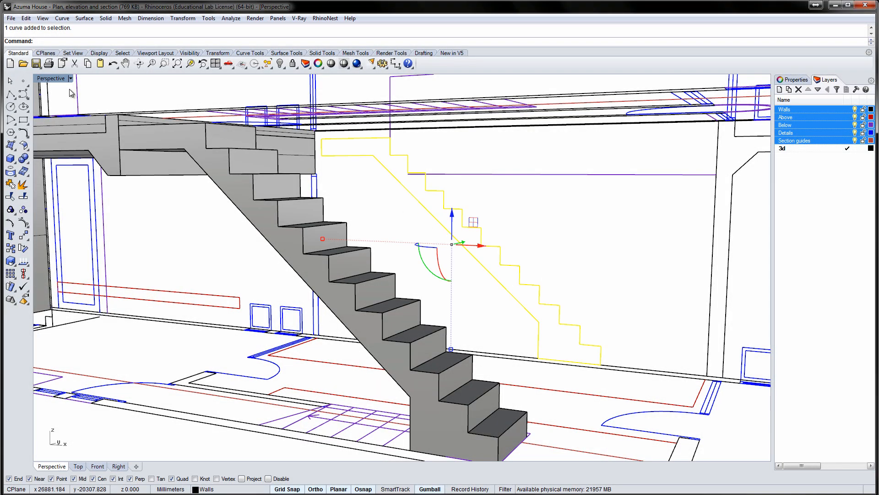
pyautogui.doubleClick(54, 78)
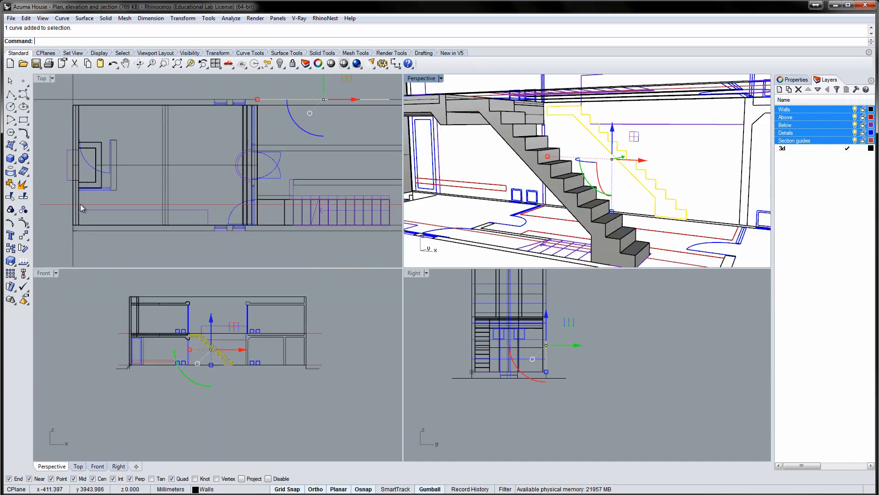
pyautogui.doubleClick(44, 274)
pyautogui.write('S')
pyautogui.press('Return')
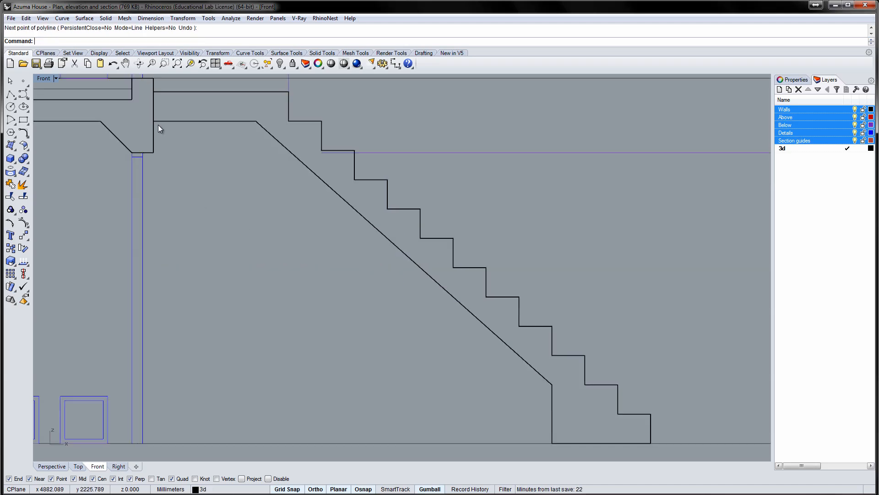
pyautogui.scroll(6, 150, 121)
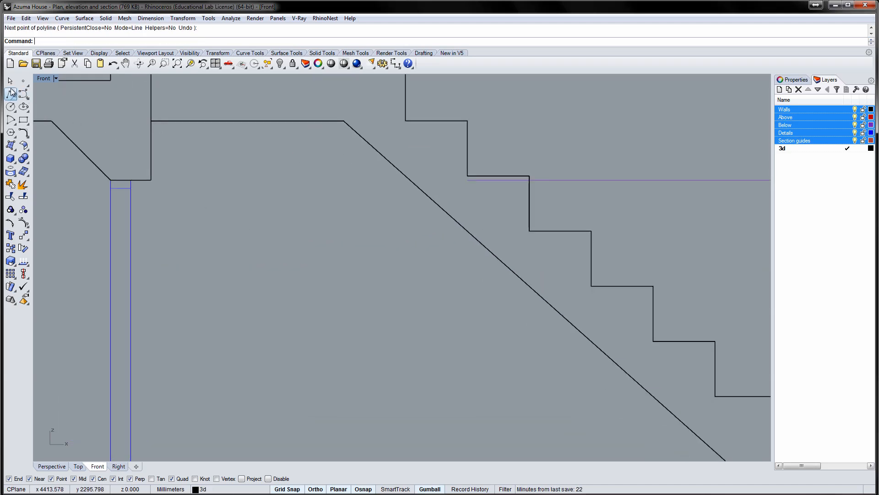
pyautogui.click(12, 93)
pyautogui.click(153, 120)
pyautogui.scroll(-4, 155, 121)
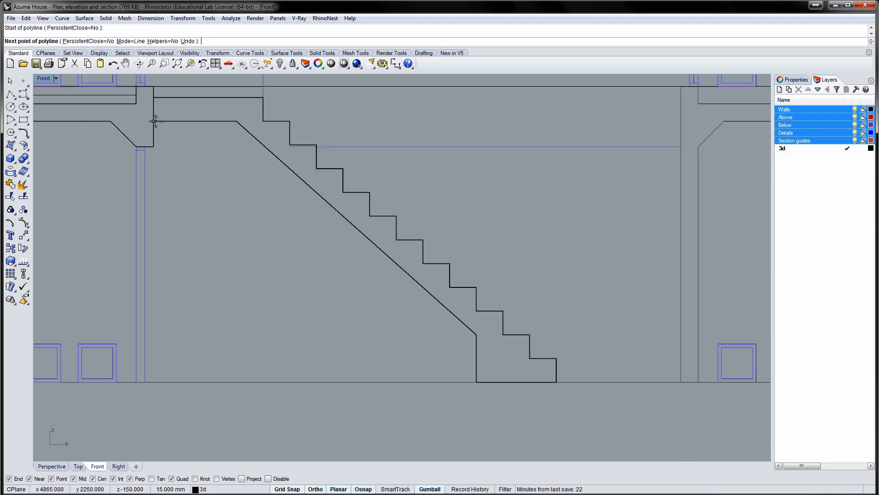
pyautogui.scroll(-2, 155, 121)
pyautogui.click(154, 331)
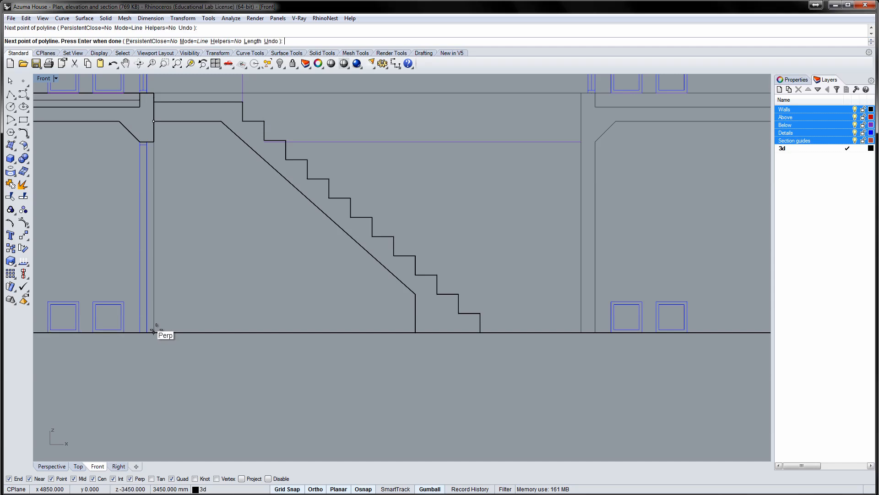
pyautogui.click(414, 332)
pyautogui.press('Return')
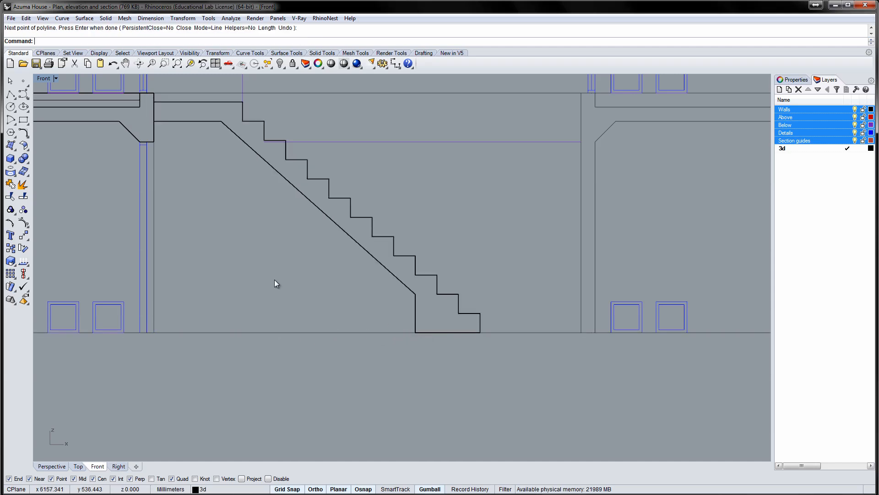
# Examine in a wireframe Perspective view whether the stair outline and the L-shaped polyline lie in the same plane, and return to the maximized Front view
pyautogui.click(345, 233)
pyautogui.click(221, 237)
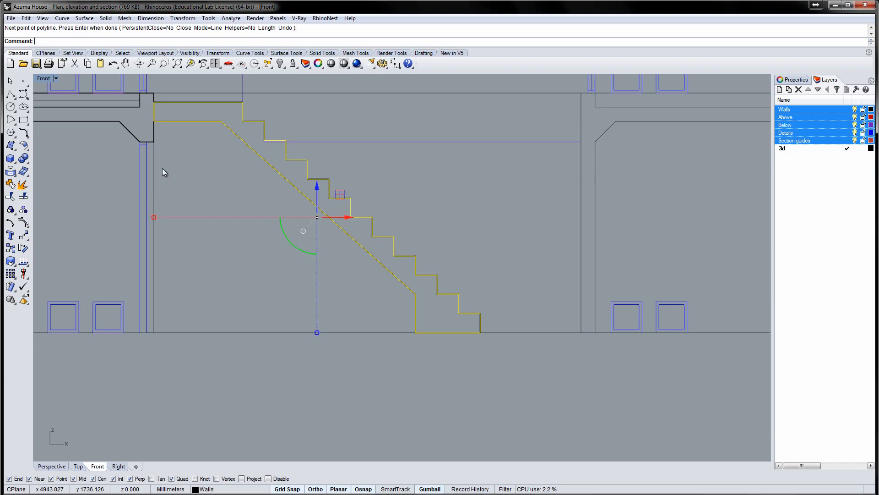
pyautogui.keyDown('shift'); pyautogui.click(155, 163); pyautogui.keyUp('shift')
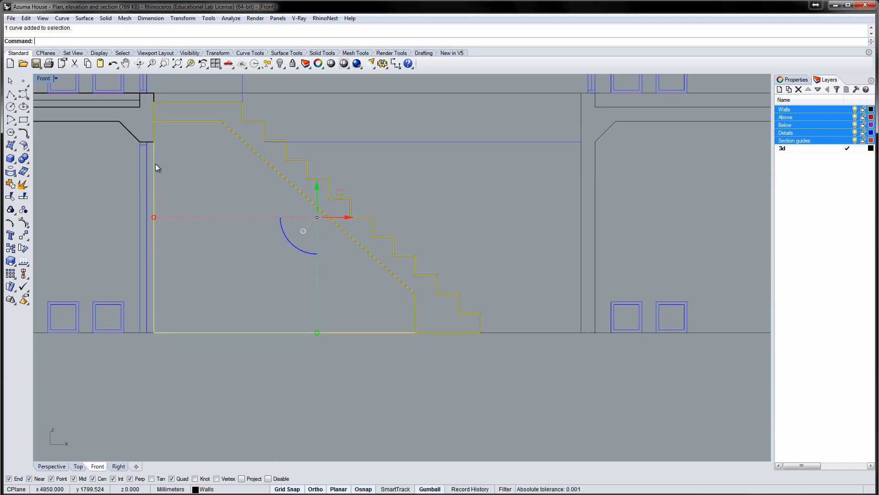
pyautogui.doubleClick(44, 79)
pyautogui.doubleClick(416, 79)
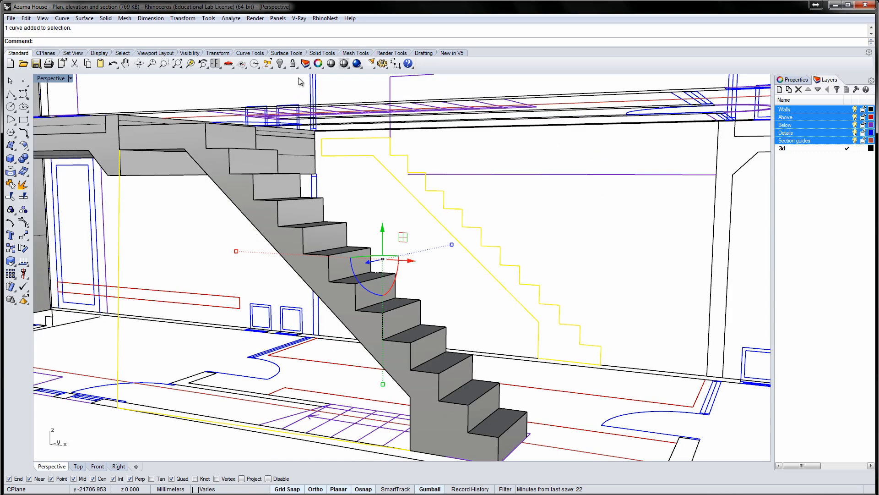
pyautogui.click(346, 68)
pyautogui.click(346, 80)
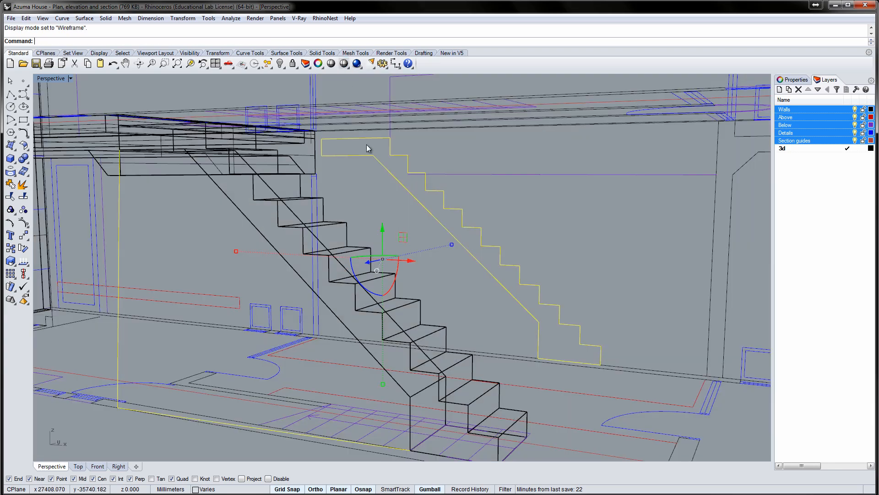
pyautogui.moveTo(366, 145); pyautogui.dragTo(340, 261, button='right')
pyautogui.scroll(-6, 370, 210)
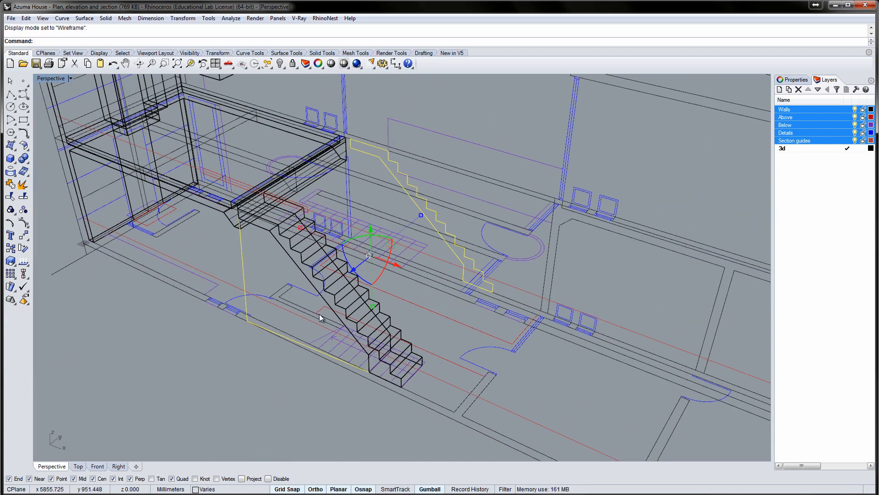
pyautogui.moveTo(320, 314); pyautogui.dragTo(240, 314, button='right')
pyautogui.scroll(5, 240, 314)
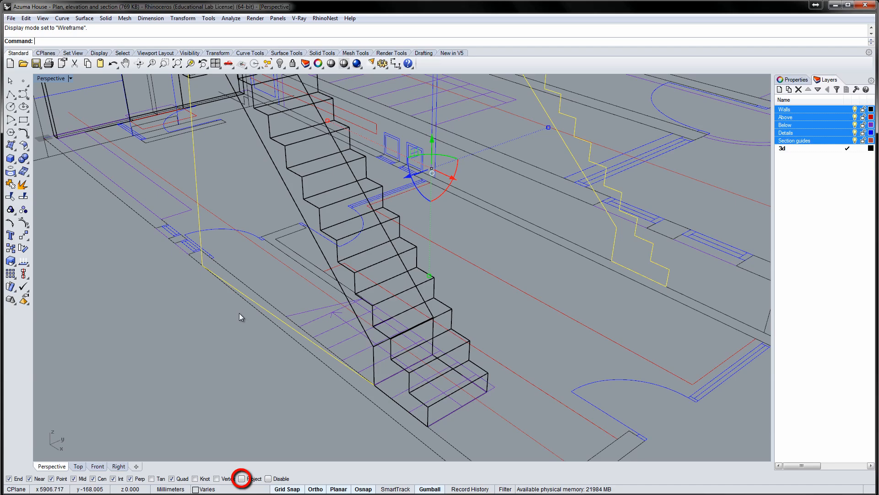
pyautogui.moveTo(241, 316); pyautogui.dragTo(291, 294, button='right')
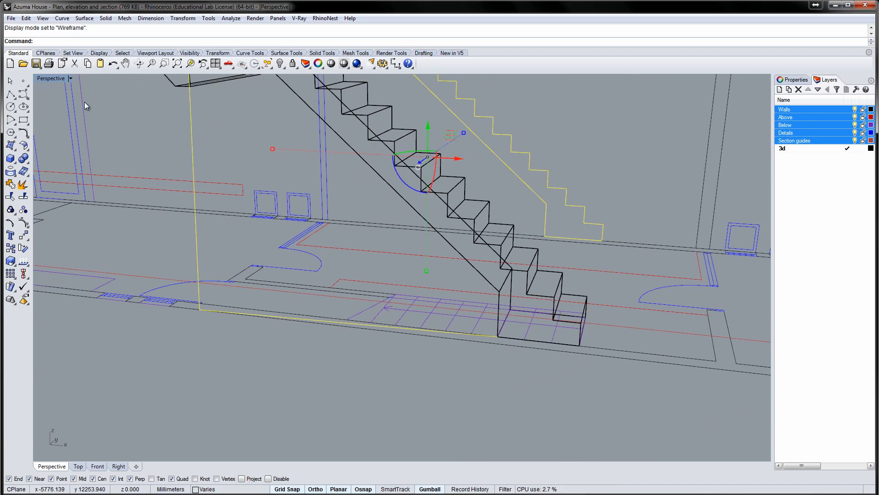
pyautogui.doubleClick(40, 79)
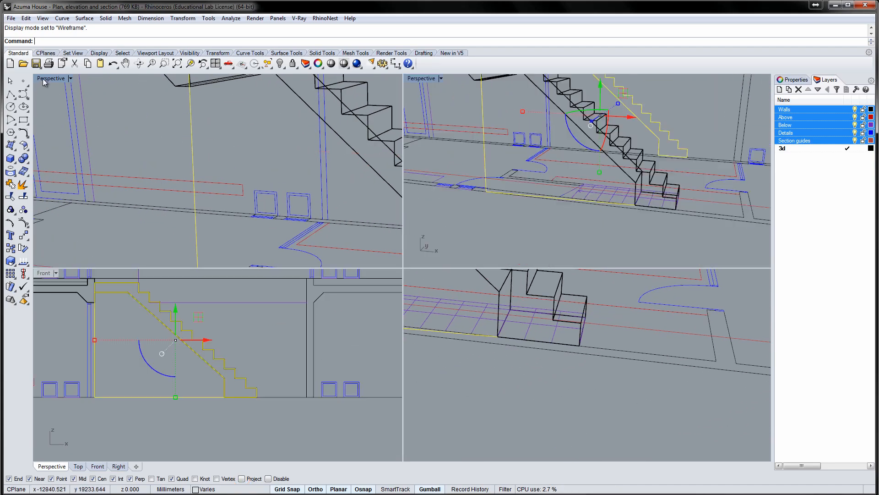
pyautogui.doubleClick(49, 274)
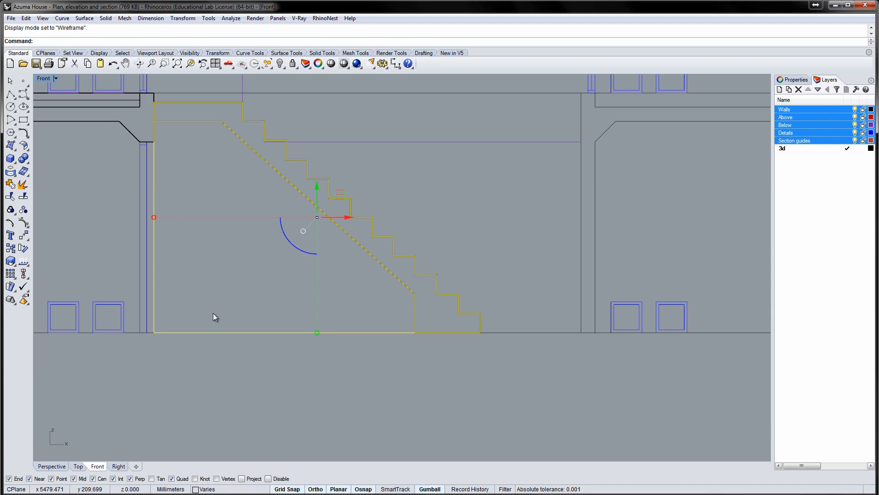
# Project the stair outline and the L-shaped polyline onto the Front construction plane with ProjectToCPlane, deleting the input objects
pyautogui.write('Project')
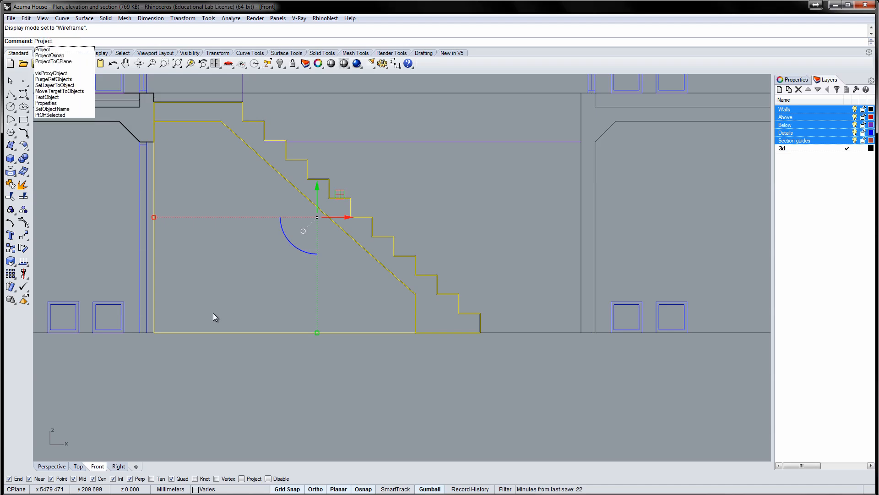
pyautogui.press('Down')
pyautogui.press('Down')
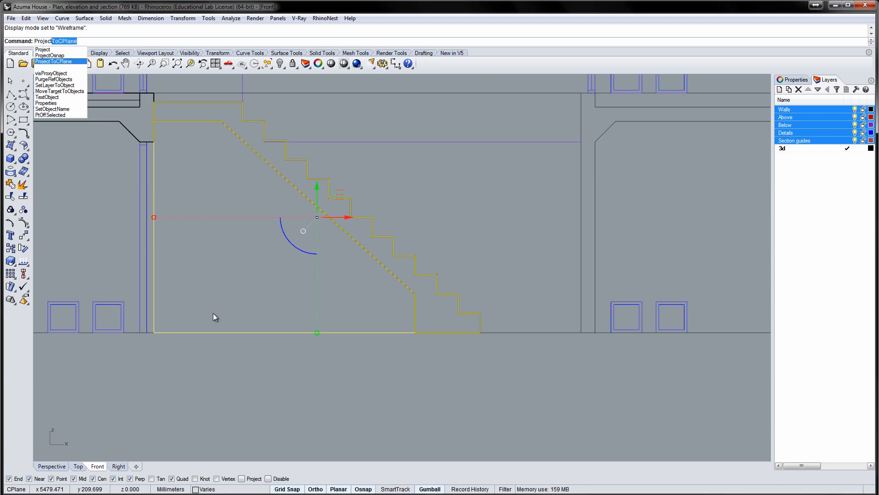
pyautogui.press('Return')
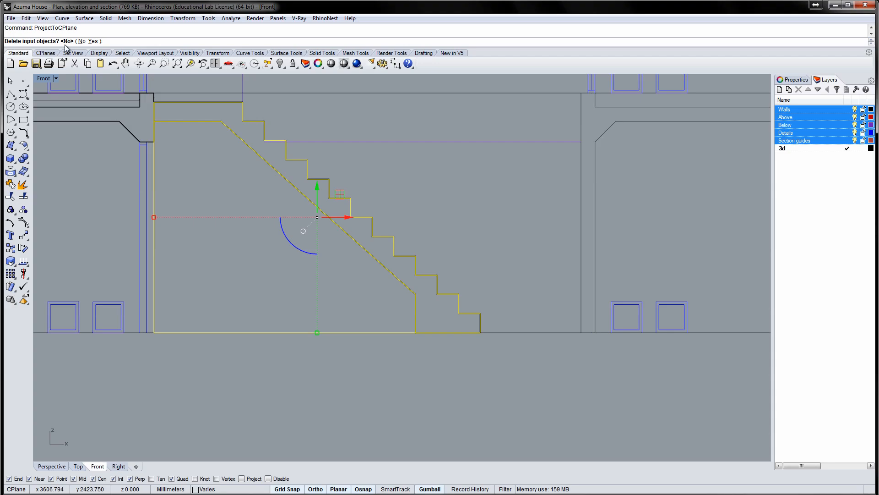
pyautogui.click(93, 41)
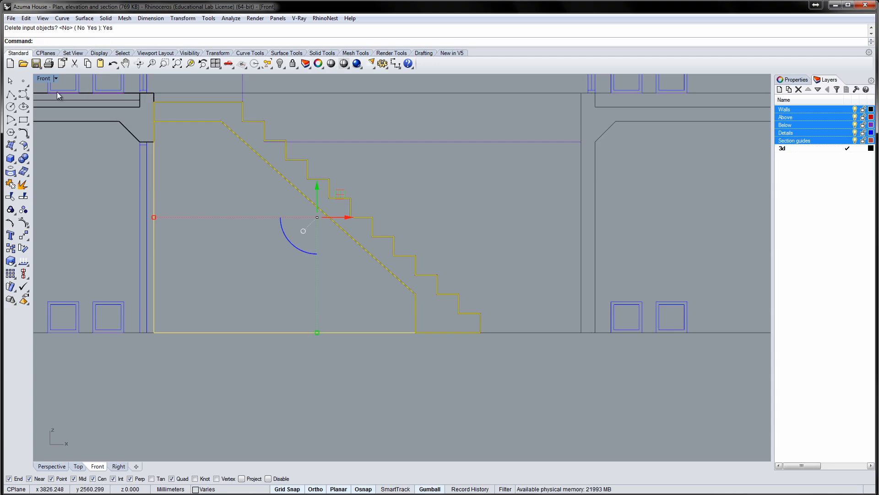
# In the Perspective view, trim away the sloping underside of the flat stair outline, using the outline and the L-shaped polyline as cutting objects
pyautogui.doubleClick(46, 79)
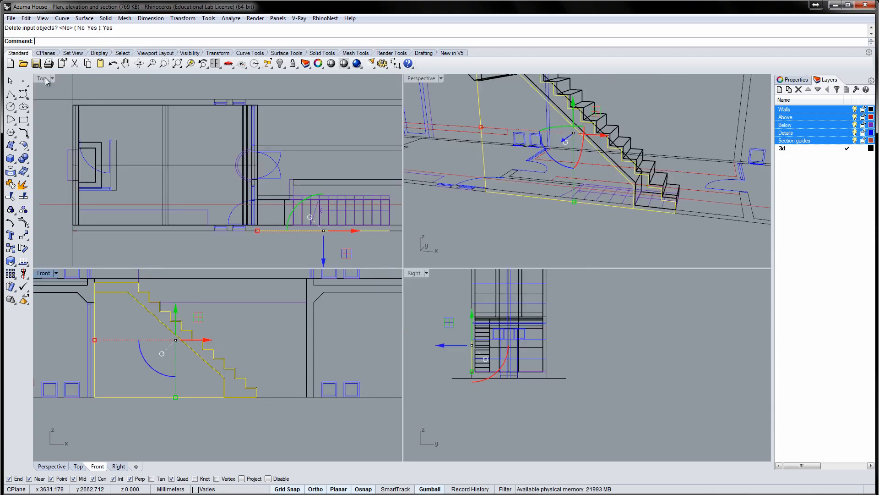
pyautogui.doubleClick(414, 79)
pyautogui.moveTo(430, 135); pyautogui.dragTo(140, 183, button='right')
pyautogui.press('Escape')
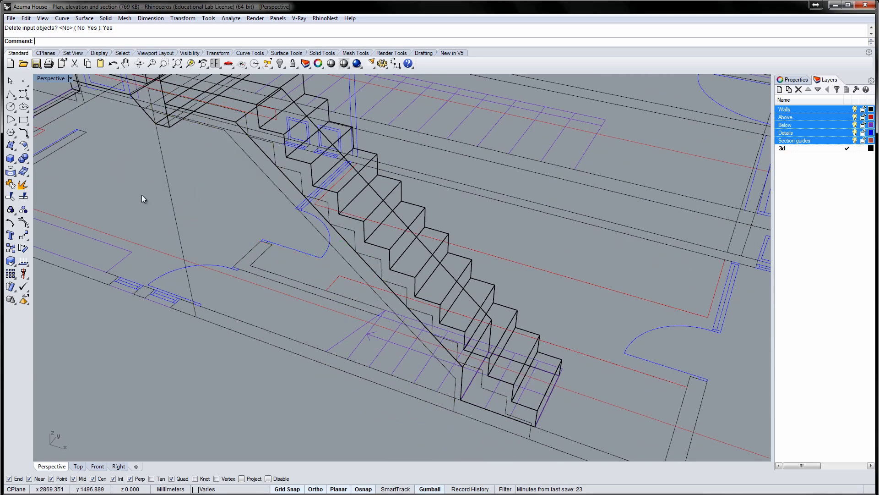
pyautogui.write('Trim')
pyautogui.press('Return')
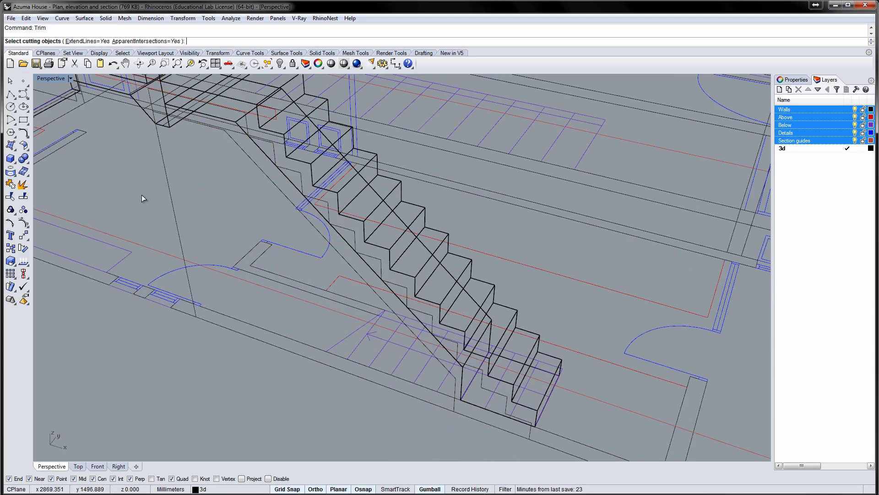
pyautogui.click(248, 156)
pyautogui.click(165, 155)
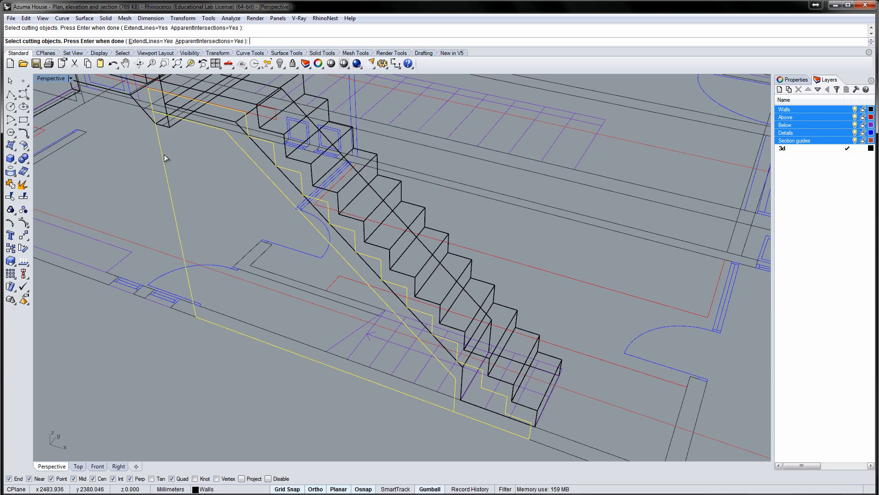
pyautogui.press('Return')
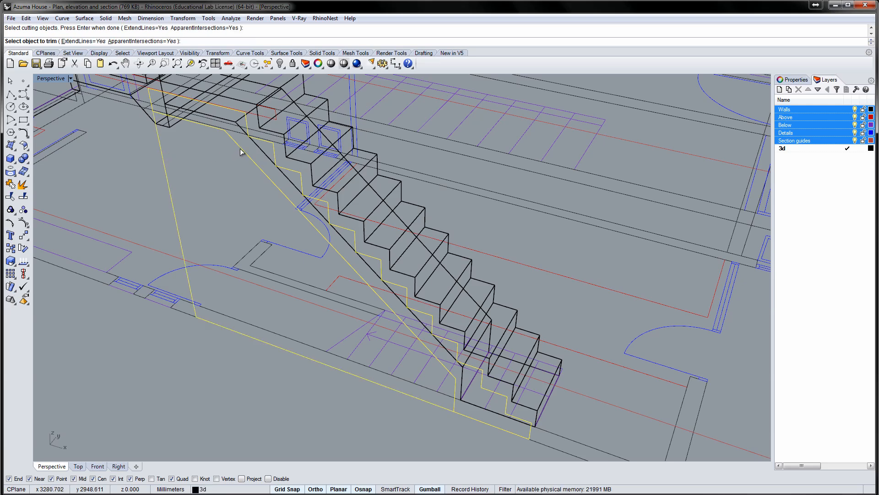
pyautogui.click(243, 149)
pyautogui.press('Return')
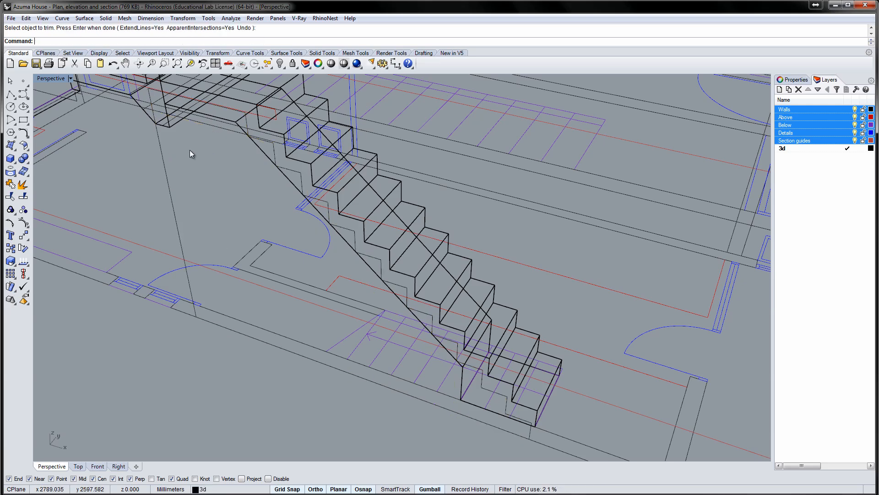
# Join the trimmed stepped outline and the L-shaped polyline into one closed curve
pyautogui.click(160, 152)
pyautogui.keyDown('shift'); pyautogui.click(459, 413); pyautogui.keyUp('shift')
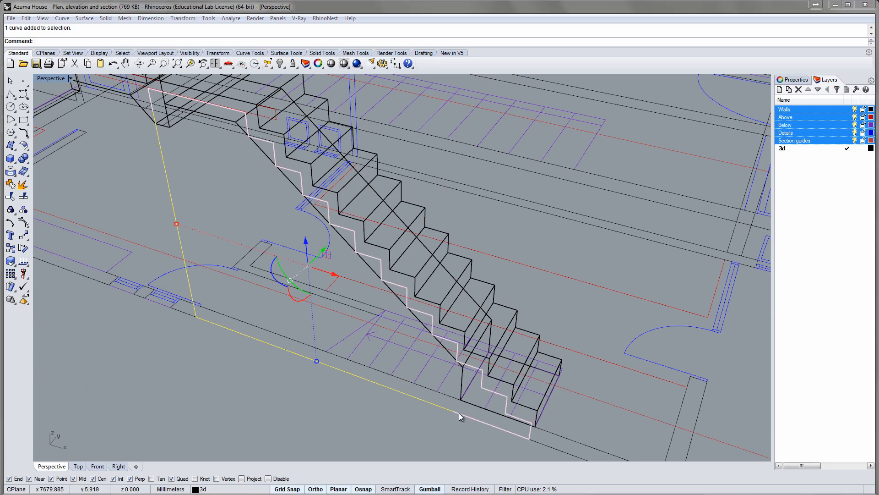
pyautogui.write('Join')
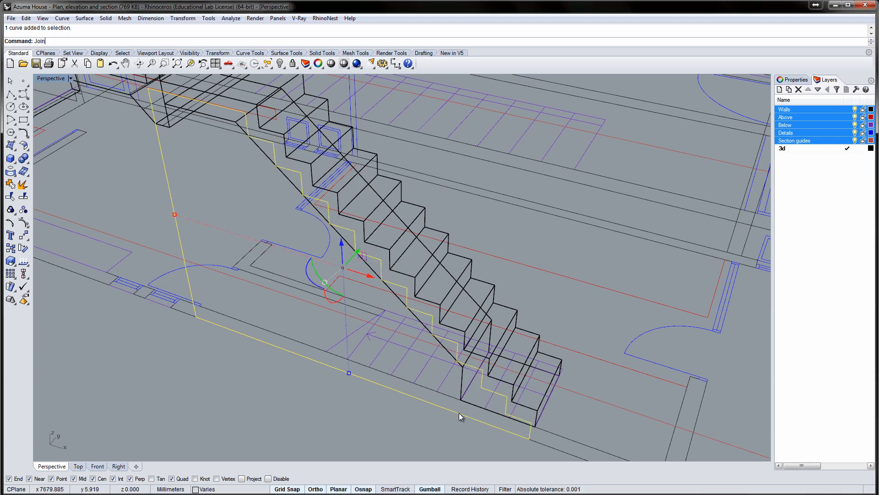
pyautogui.press('Return')
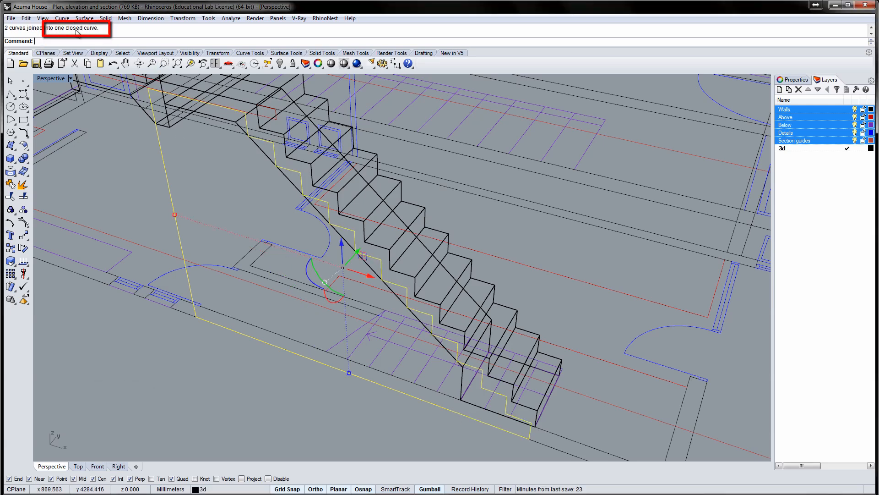
# Move the closed infill profile from its lower foot corner to the foot corner on the courtyard side of the stair solid
pyautogui.moveTo(346, 265); pyautogui.dragTo(293, 246, button='right')
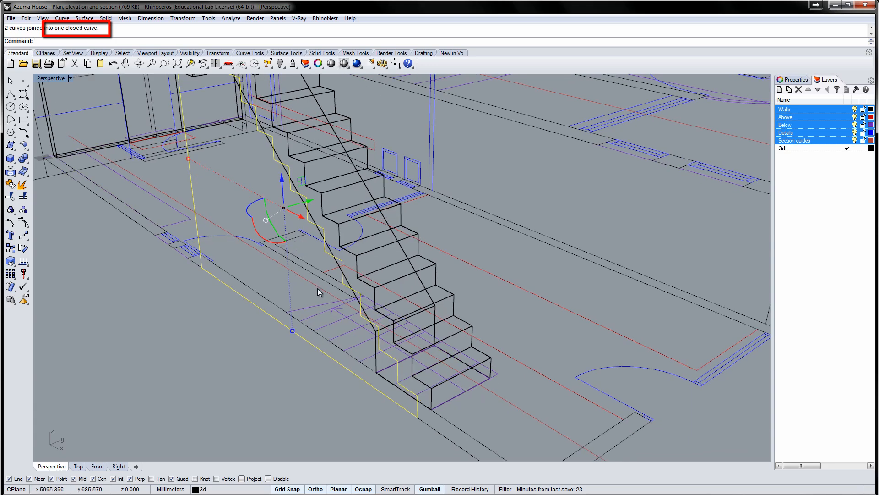
pyautogui.write('M')
pyautogui.press('Return')
pyautogui.click(416, 417)
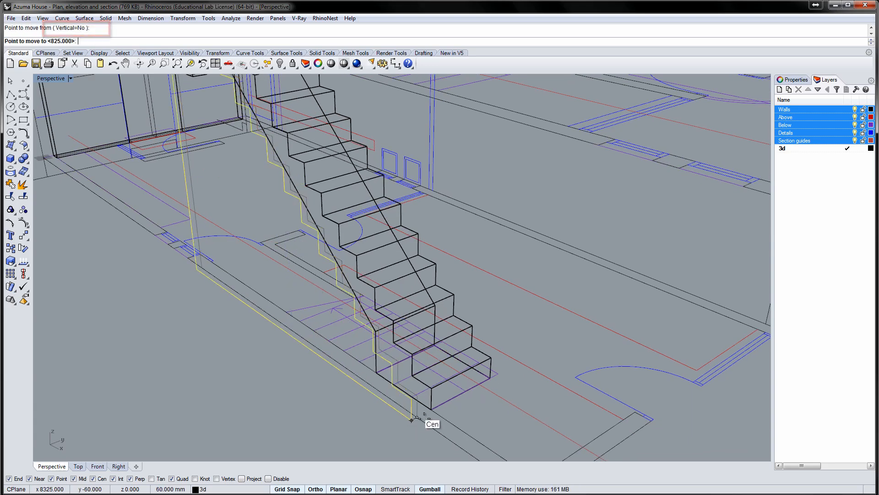
pyautogui.click(491, 378)
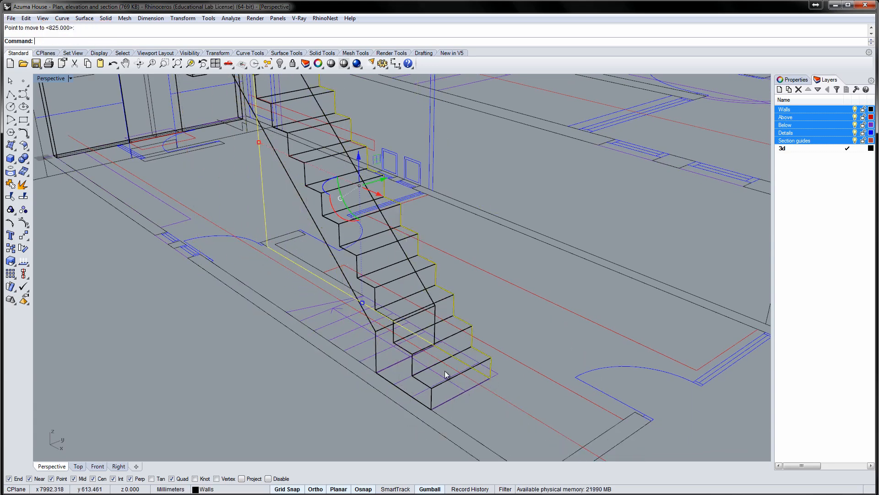
# Extrude the closed infill profile as a thin solid wall alongside the stair, with input deletion enabled
pyautogui.write('Extru')
pyautogui.press('Return')
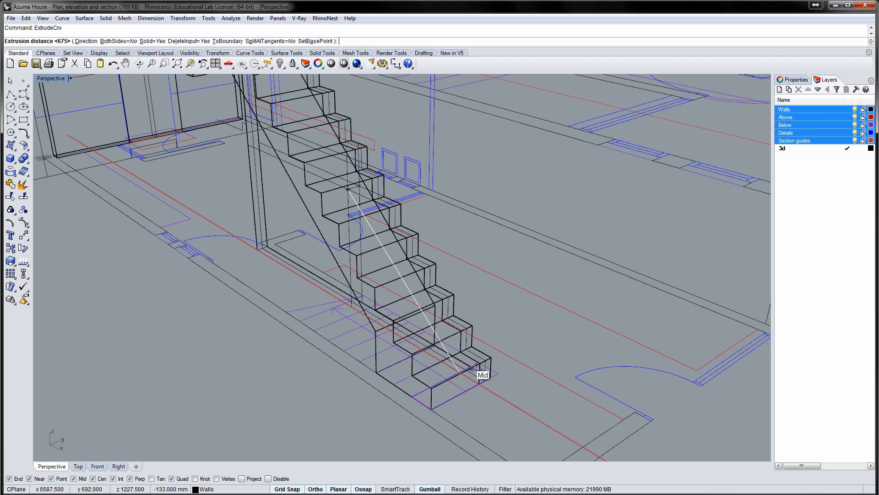
pyautogui.click(502, 369)
# Build a box on the freestanding wall rectangle of the ground-floor plan near the entrance, rising to the underside of the floor slab above
pyautogui.moveTo(424, 363); pyautogui.dragTo(350, 265, button='right')
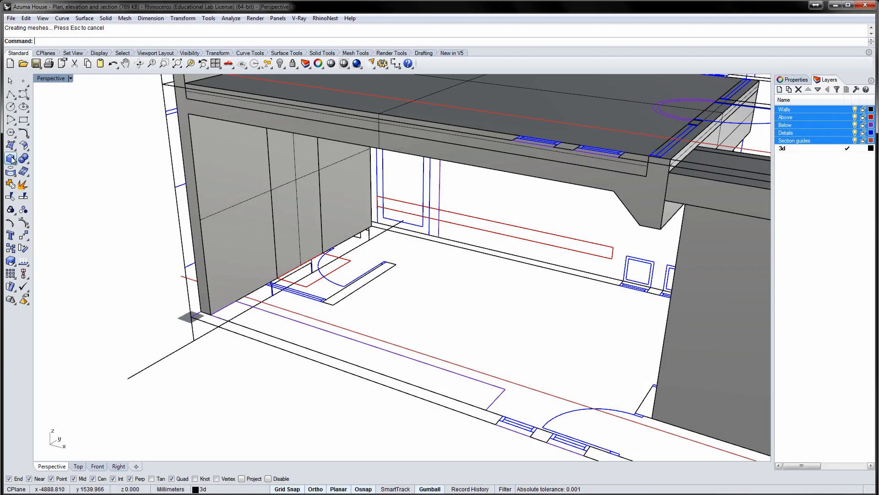
pyautogui.click(10, 158)
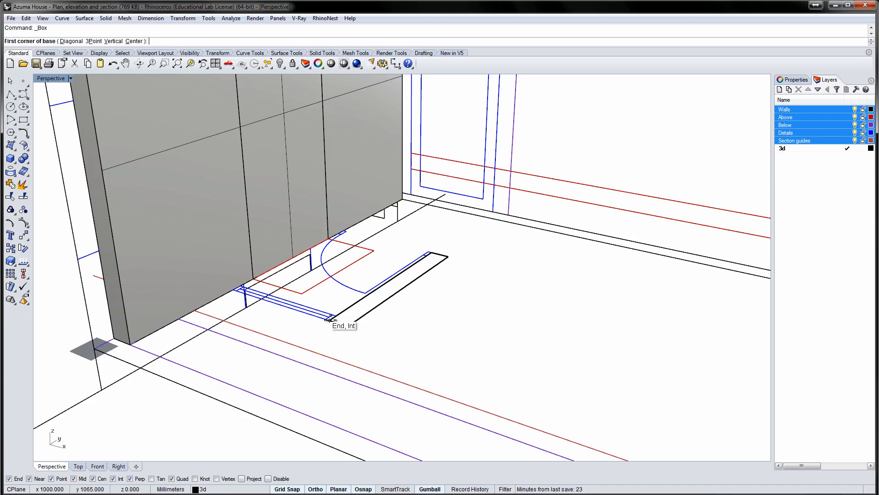
pyautogui.click(330, 320)
pyautogui.click(447, 257)
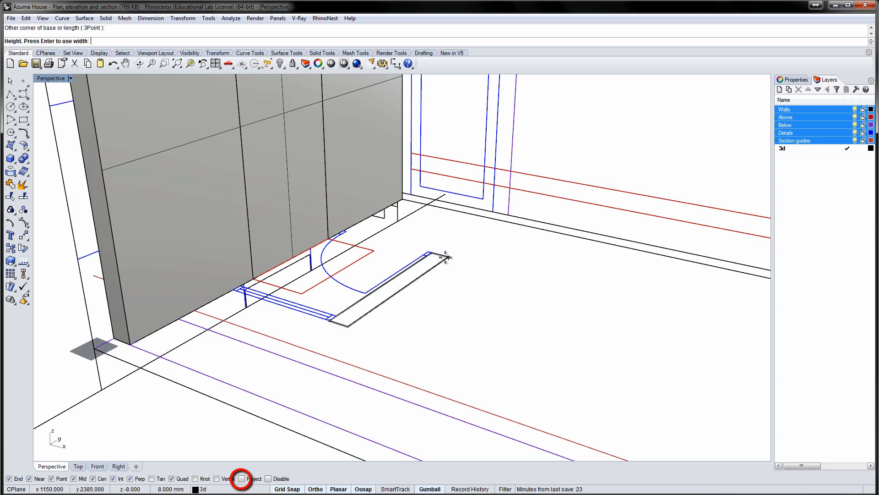
pyautogui.moveTo(447, 257); pyautogui.dragTo(435, 248, button='right')
pyautogui.moveTo(278, 194); pyautogui.dragTo(278, 186, button='right')
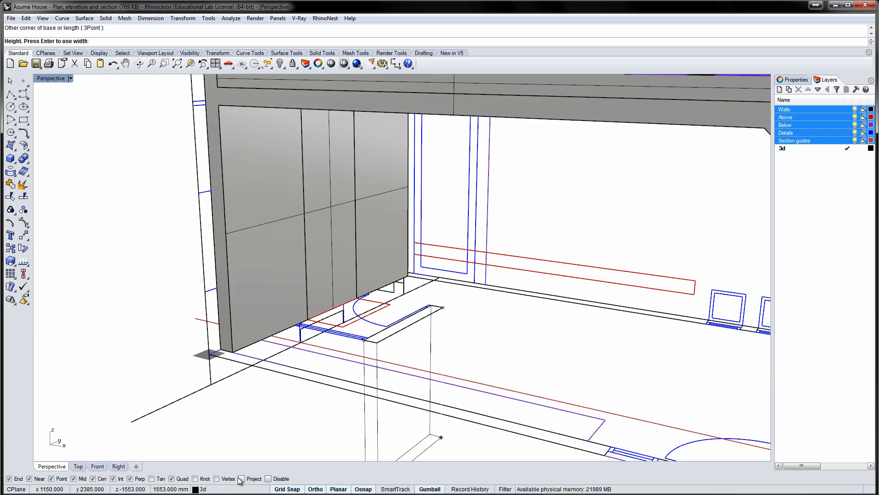
pyautogui.keyDown('shift'); pyautogui.moveTo(217, 128); pyautogui.dragTo(224, 148, button='right'); pyautogui.keyUp('shift')
pyautogui.click(224, 128)
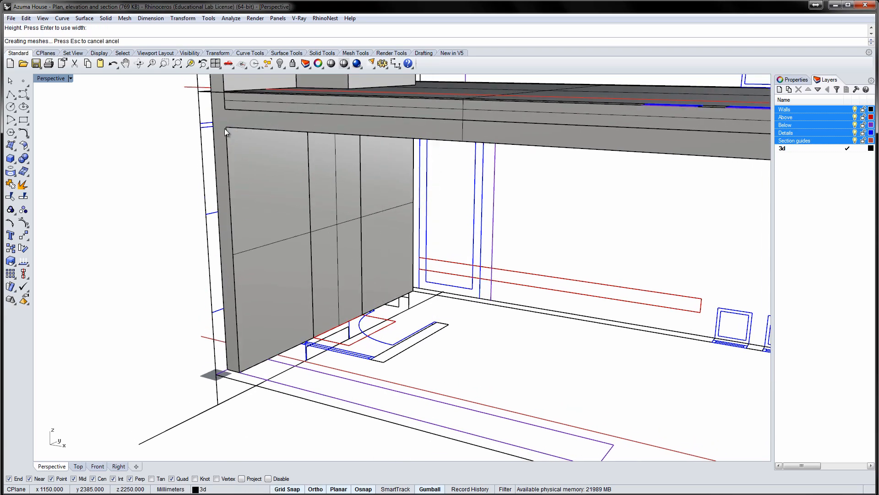
# Build a box on the short wall rectangle beside the stair infill, from the floor up to the underside of the beam
pyautogui.moveTo(334, 266); pyautogui.dragTo(364, 280, button='right')
pyautogui.moveTo(557, 317); pyautogui.dragTo(373, 317, button='right')
pyautogui.rightClick(373, 316)
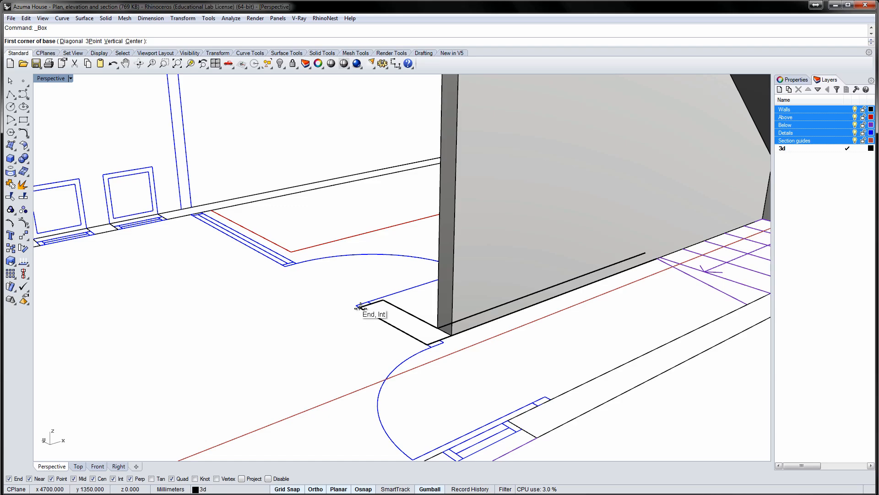
pyautogui.click(361, 306)
pyautogui.click(452, 336)
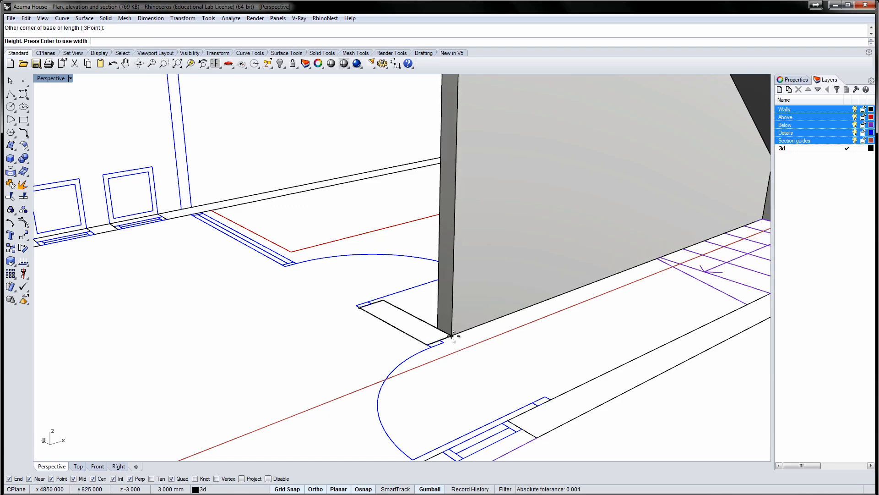
pyautogui.moveTo(450, 337); pyautogui.dragTo(455, 184, button='right')
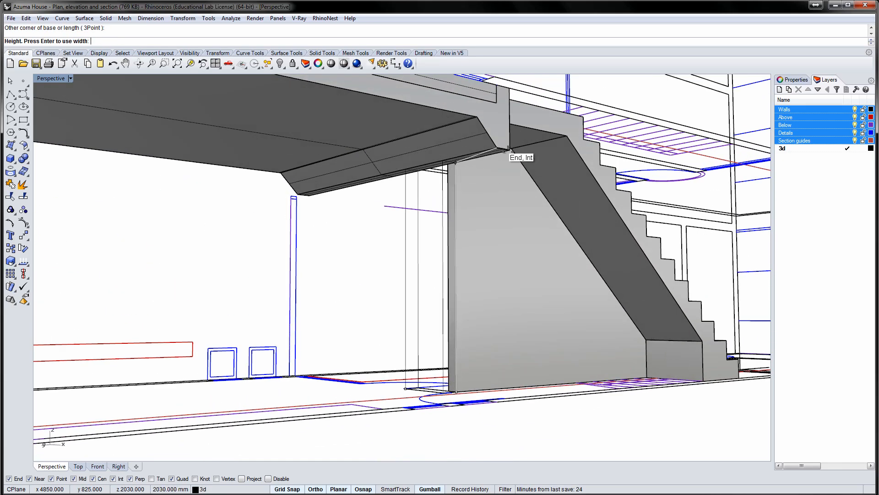
pyautogui.scroll(4, 510, 145)
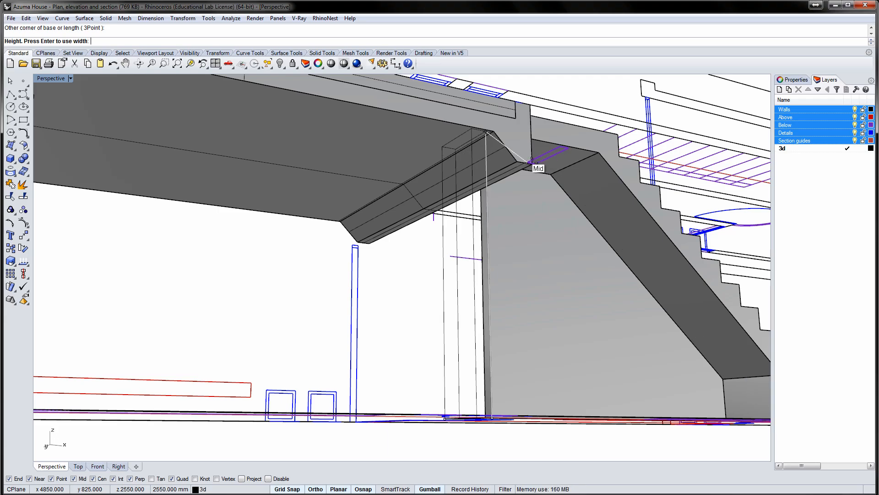
pyautogui.click(530, 163)
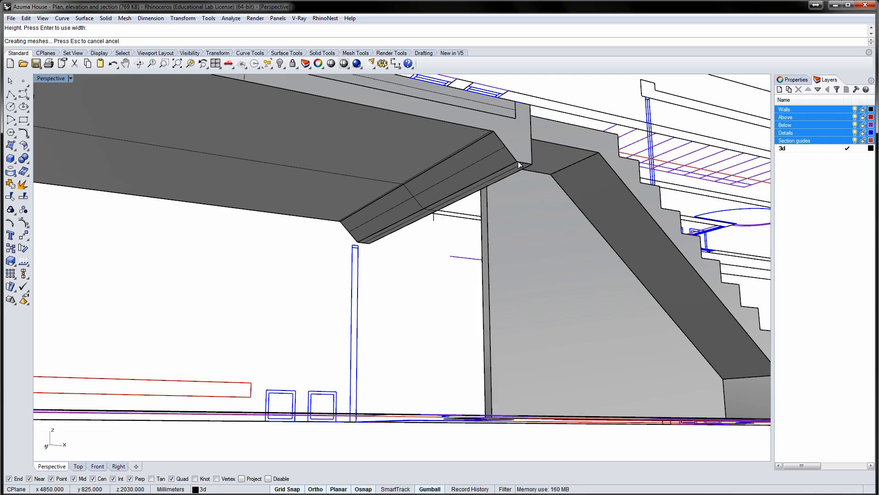
# Draw a vertical rectangle along the ground-floor glazing line, from the door-swing end to the side wall, rising to the beam's underside
pyautogui.scroll(-5, 434, 245)
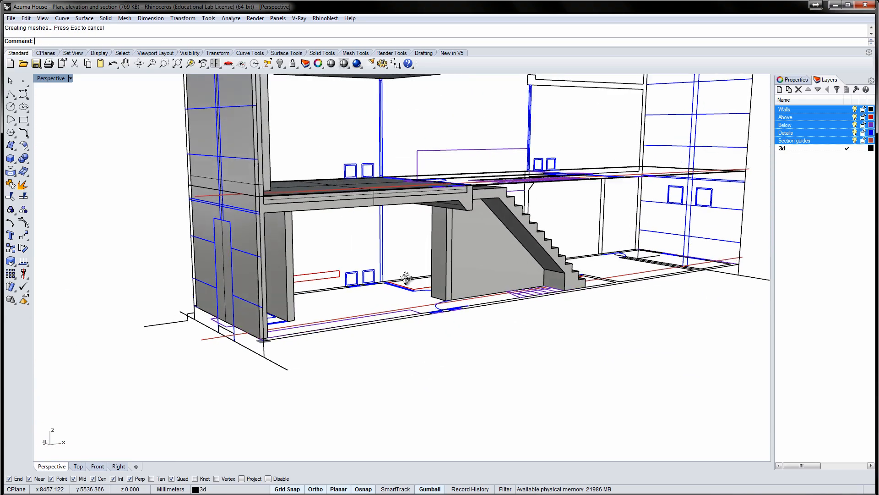
pyautogui.moveTo(441, 267); pyautogui.dragTo(260, 270, button='right')
pyautogui.scroll(-8, 303, 284)
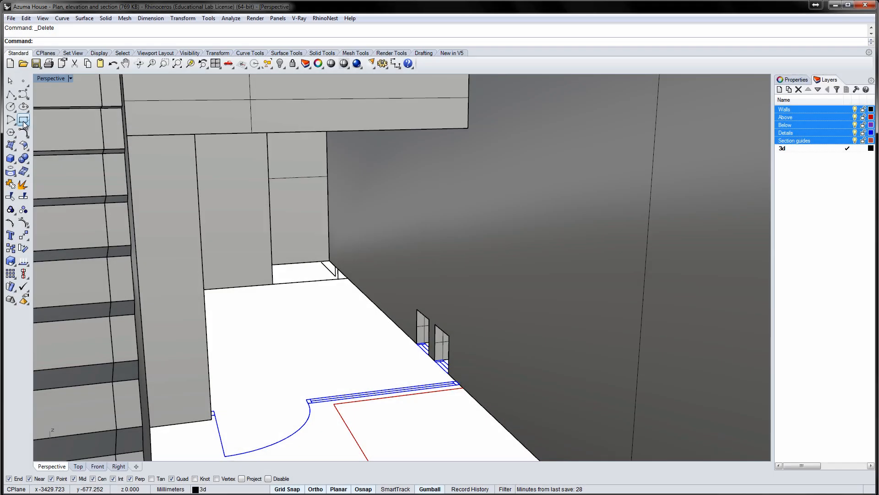
pyautogui.click(25, 122)
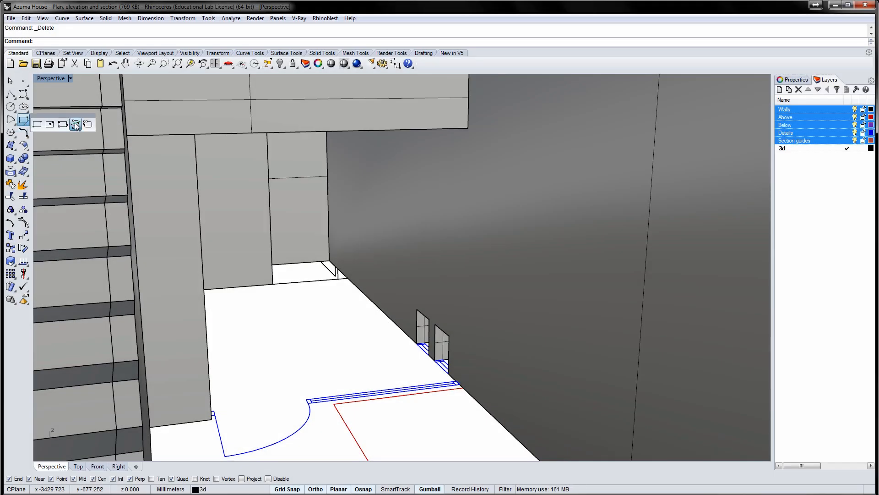
pyautogui.click(38, 125)
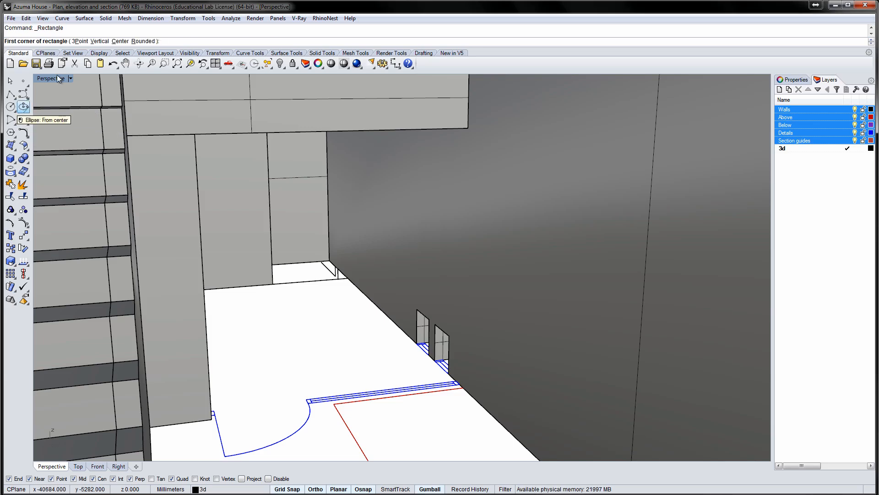
pyautogui.click(99, 42)
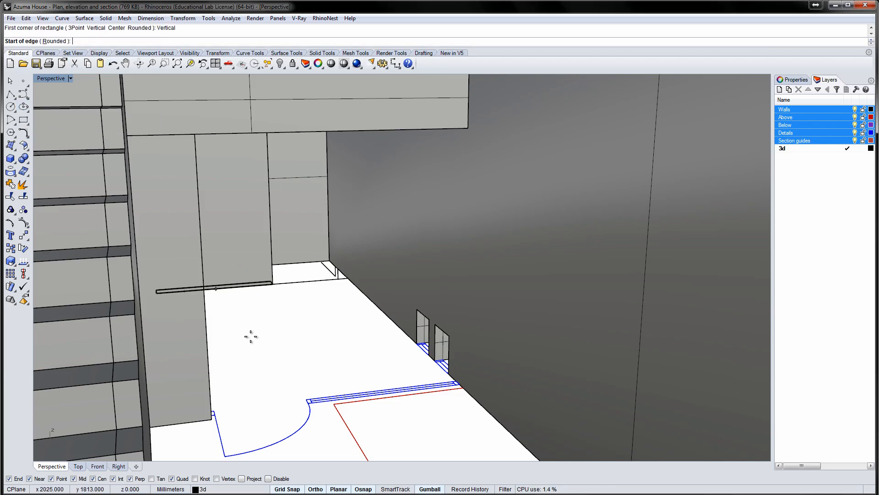
pyautogui.scroll(3, 306, 401)
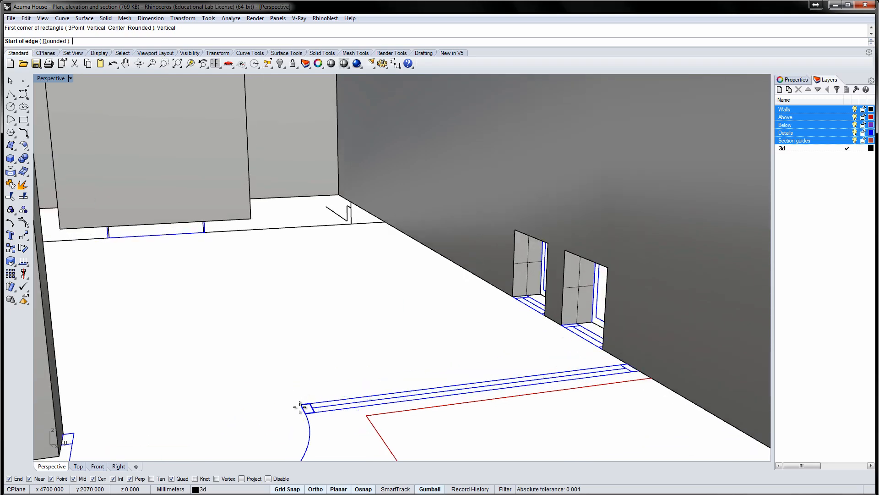
pyautogui.click(300, 405)
pyautogui.scroll(2, 628, 366)
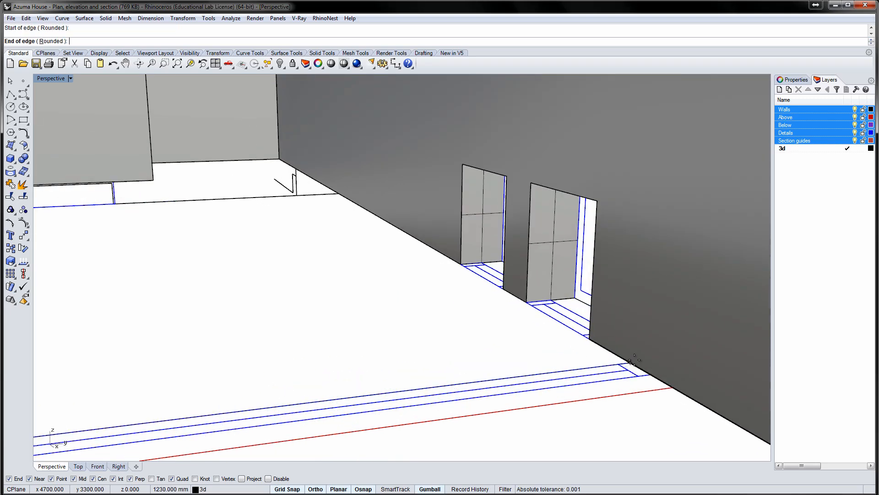
pyautogui.click(630, 361)
pyautogui.scroll(-4, 597, 314)
pyautogui.moveTo(456, 284); pyautogui.dragTo(389, 49, button='right')
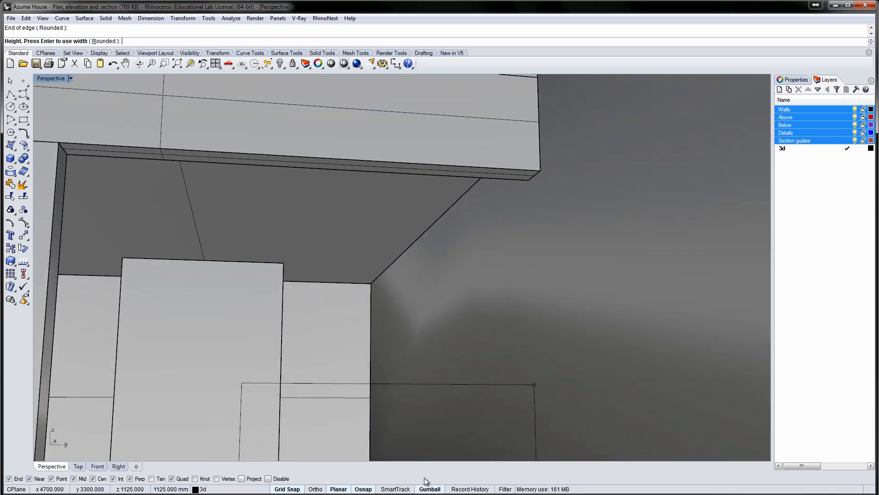
pyautogui.click(532, 181)
pyautogui.scroll(-2, 318, 217)
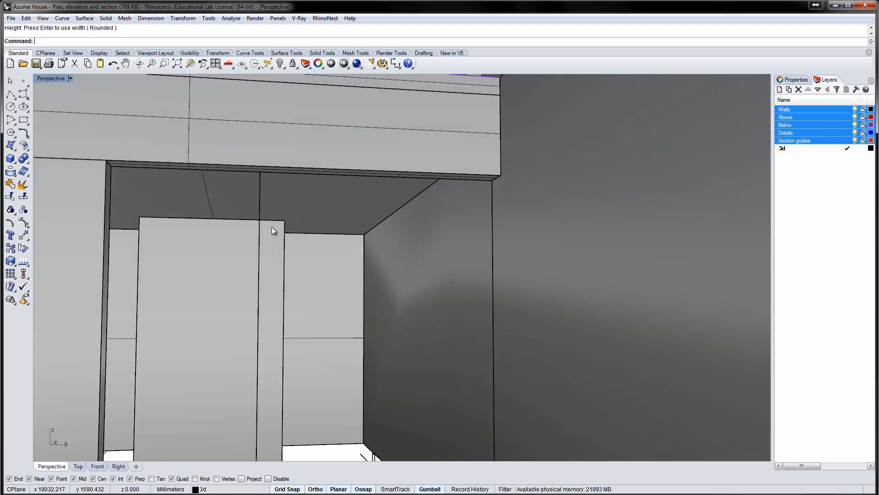
# Try to offset the vertical glazing rectangle 30 mm with the in-construction-plane option on, and delete the resulting curve
pyautogui.click(259, 212)
pyautogui.click(259, 212)
pyautogui.write('zs')
pyautogui.press('Return')
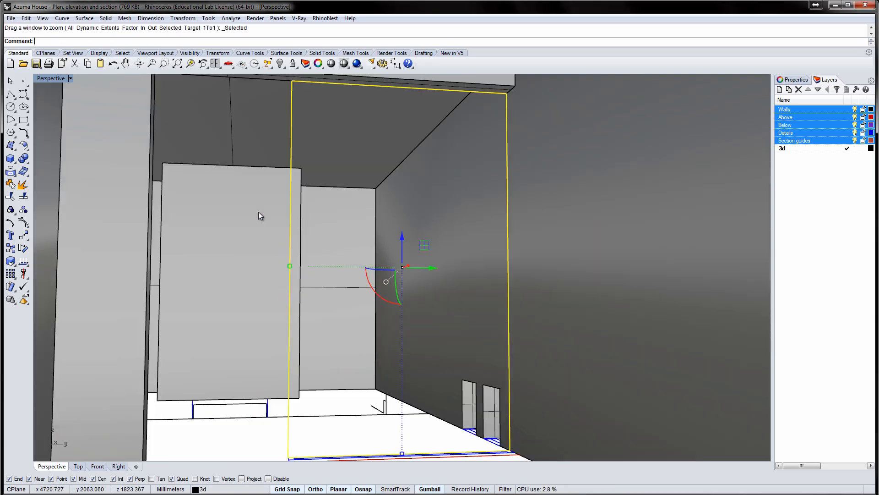
pyautogui.scroll(-2, 259, 212)
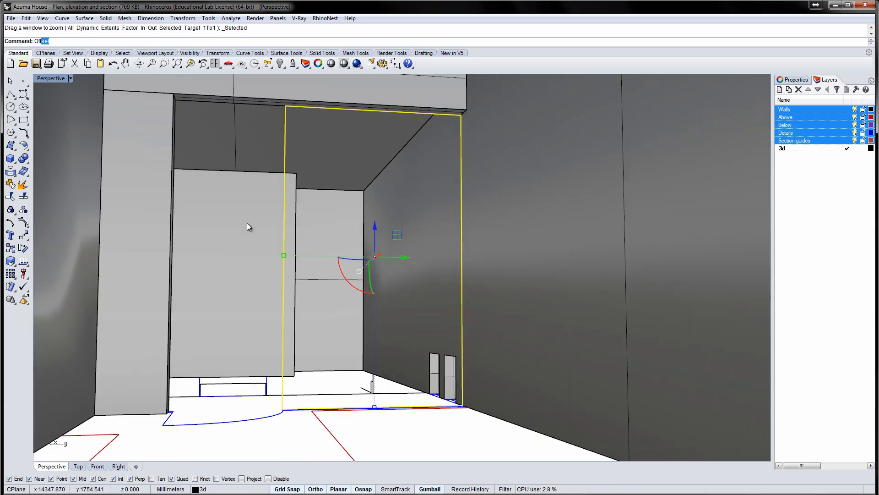
pyautogui.write('Off')
pyautogui.press('Return')
pyautogui.click(57, 41)
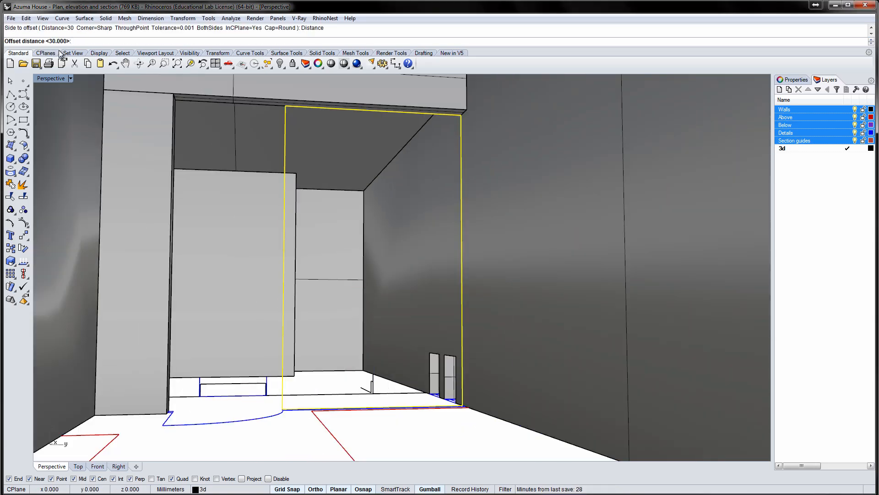
pyautogui.write('30')
pyautogui.press('Return')
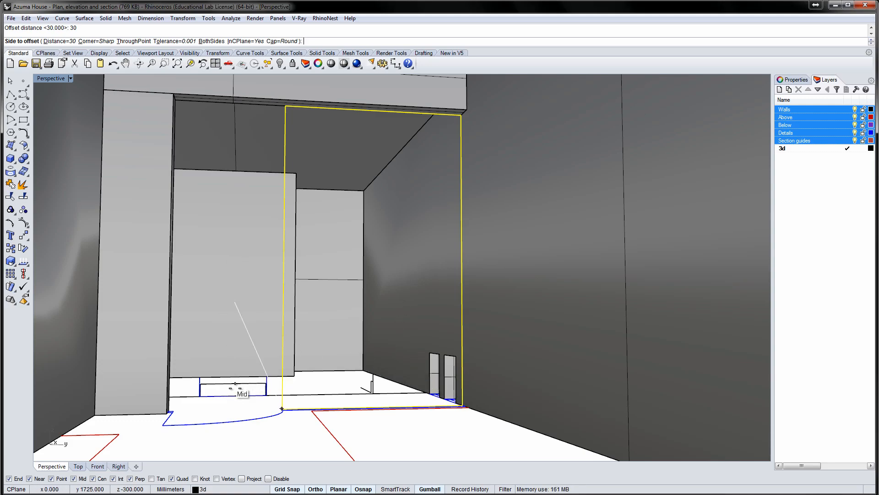
pyautogui.click(243, 392)
pyautogui.moveTo(288, 366); pyautogui.dragTo(314, 400, button='right')
pyautogui.scroll(5, 295, 416)
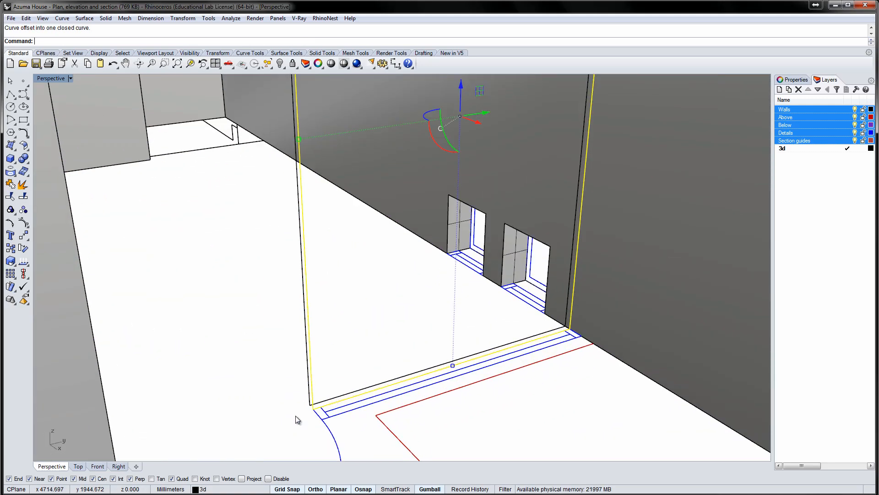
pyautogui.keyDown('shift'); pyautogui.click(399, 382); pyautogui.keyUp('shift')
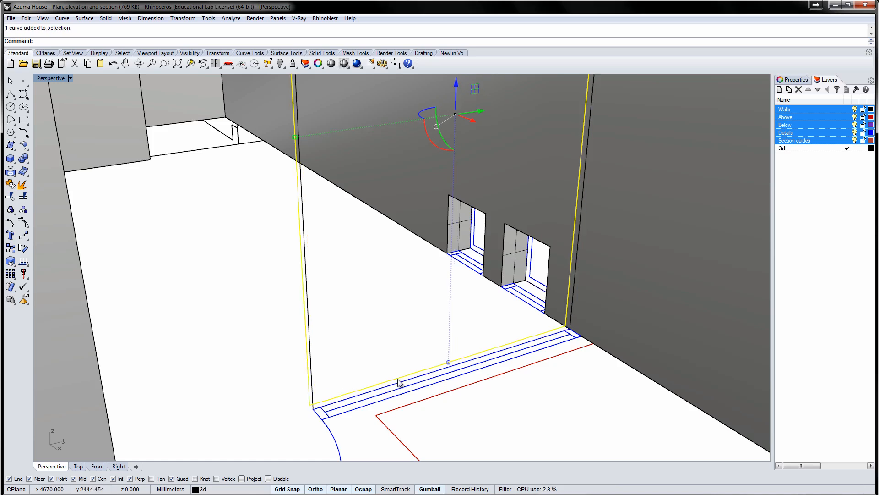
pyautogui.press('Delete')
# Offset the vertical glazing rectangle 30 mm inward in its own plane, with InCPlane set to No
pyautogui.click(311, 372)
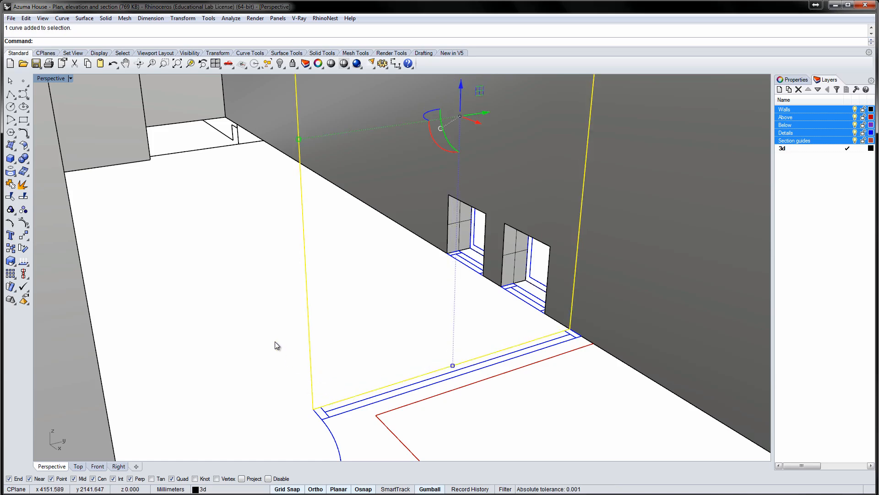
pyautogui.write('Offset')
pyautogui.press('Return')
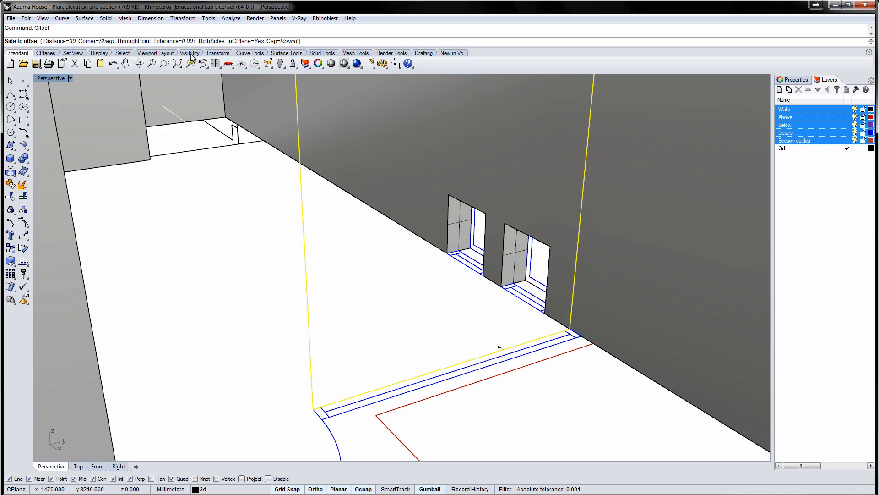
pyautogui.click(242, 42)
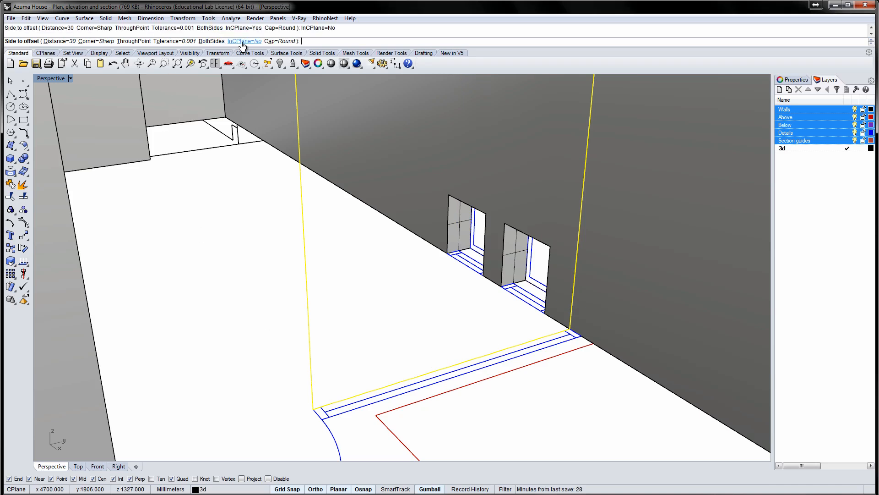
pyautogui.click(335, 271)
# Extrude both glazing rectangles together 75 mm into a solid frame, ending at the frame corner on the plan
pyautogui.click(315, 263)
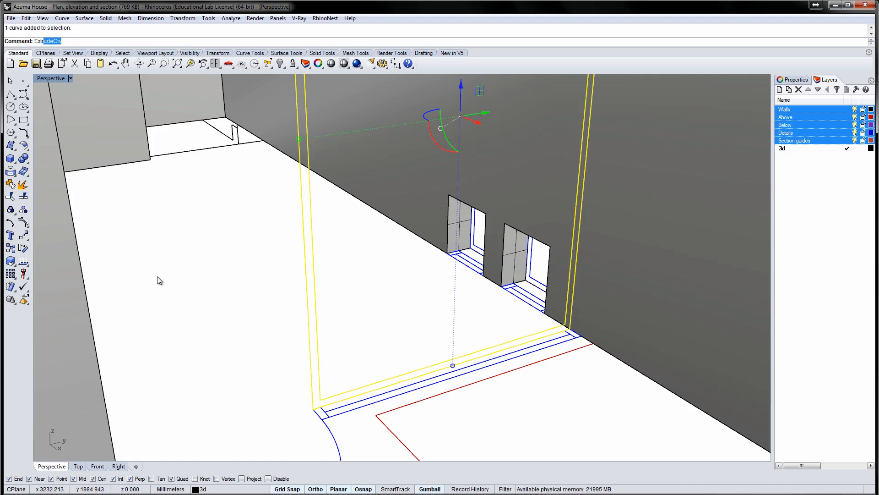
pyautogui.write('Extr')
pyautogui.press('Return')
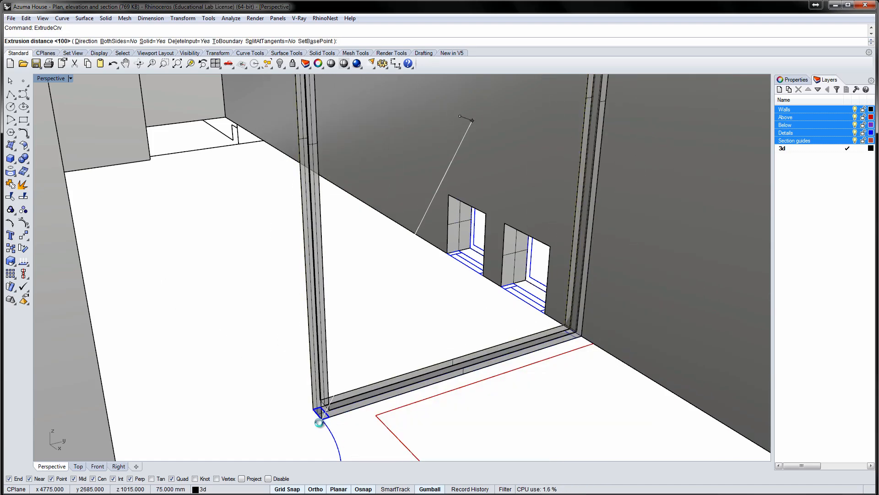
pyautogui.click(320, 415)
pyautogui.scroll(-5, 372, 322)
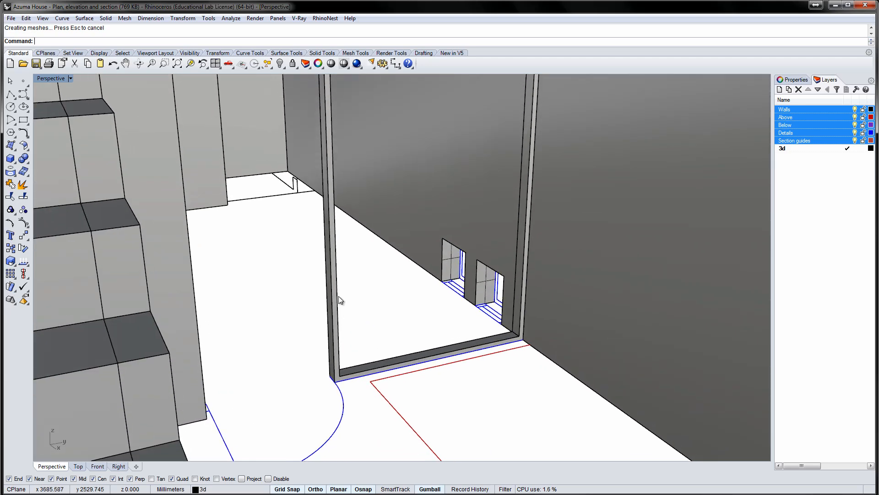
pyautogui.click(337, 295)
pyautogui.write('ZS')
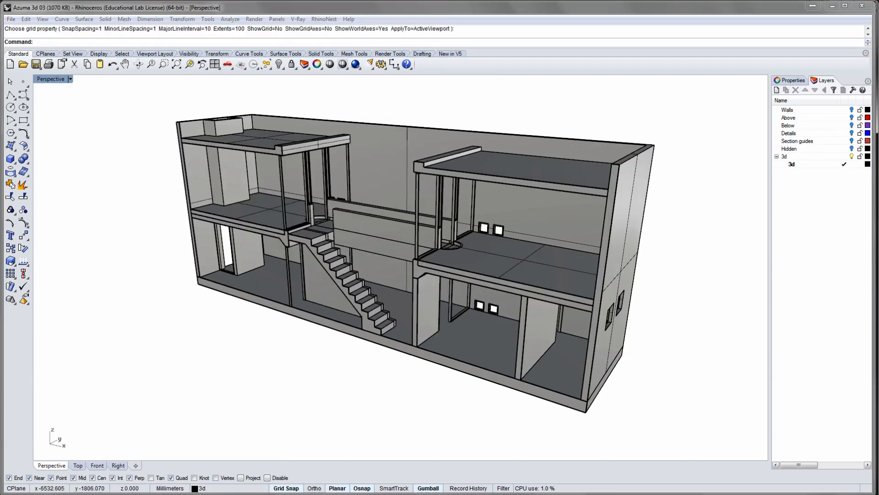